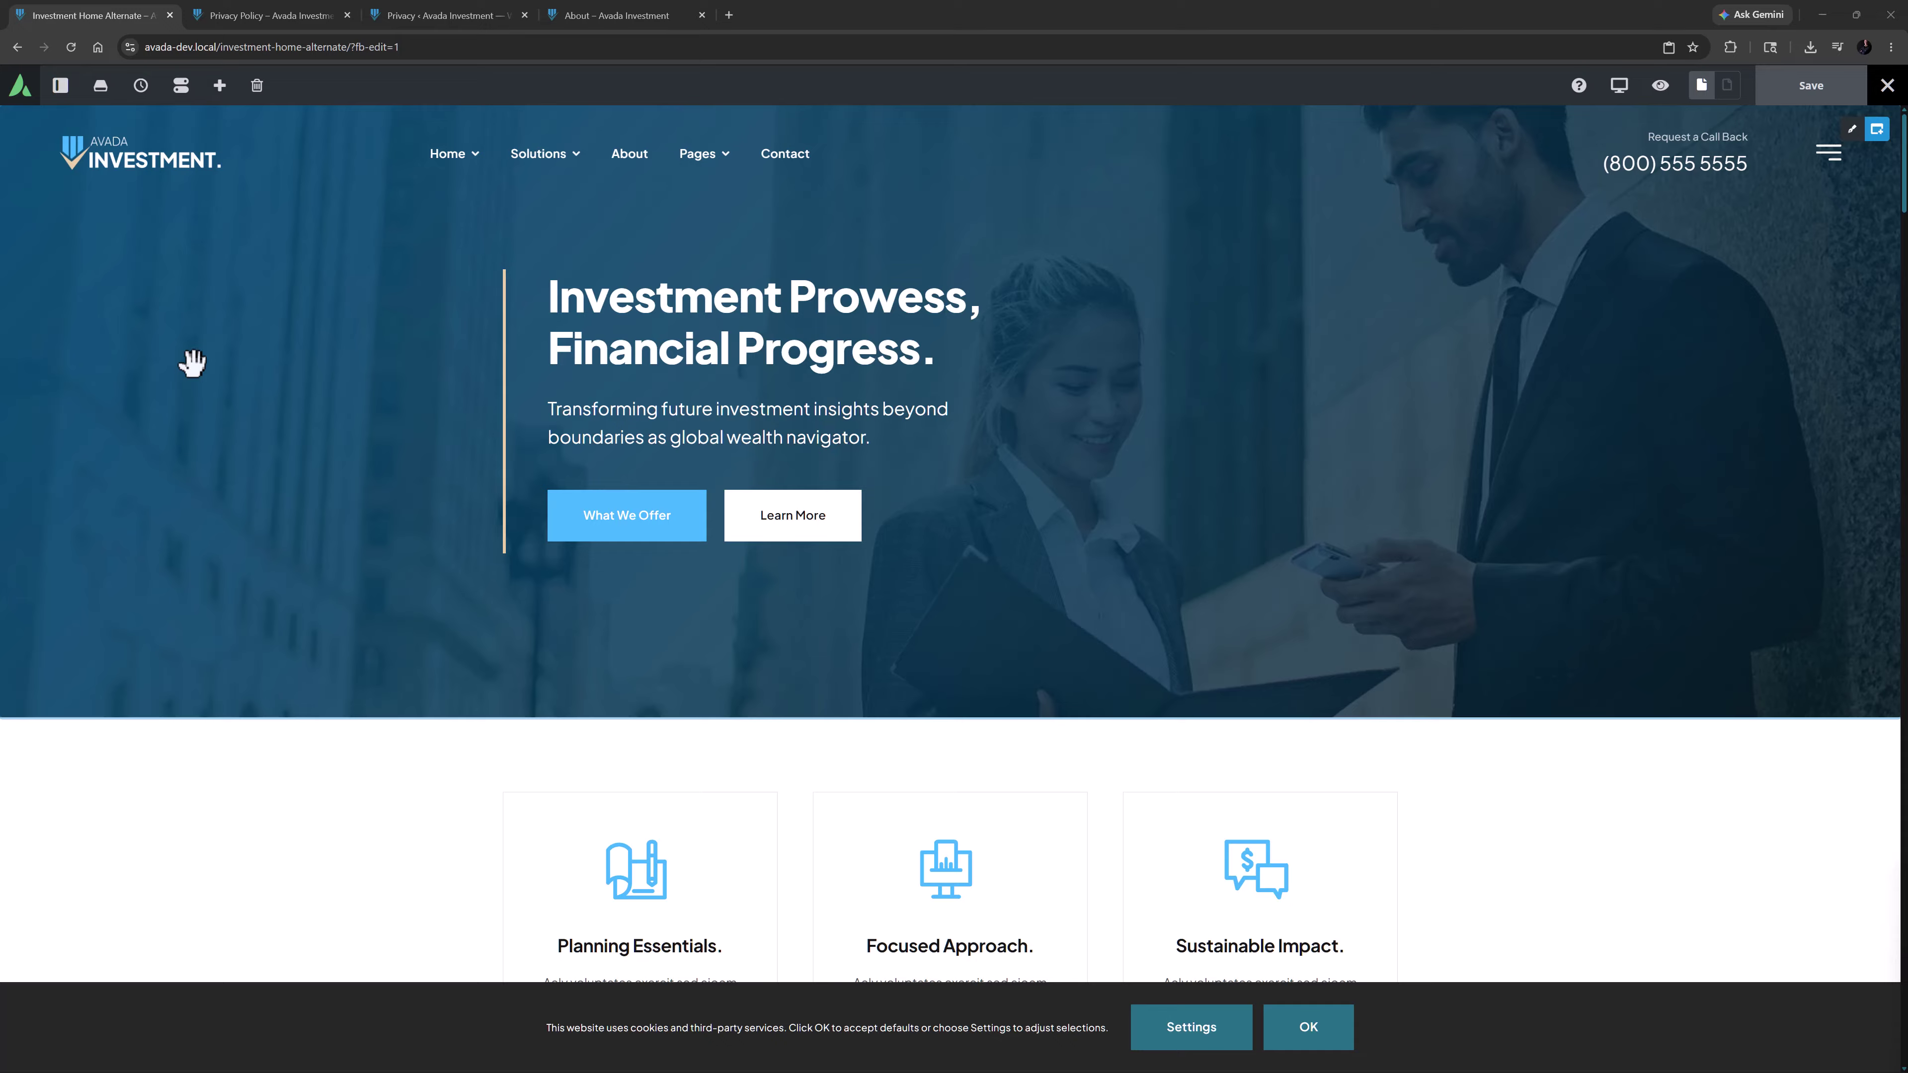
Show the site's global Privacy & Consent options and expand the cookie settings in the privacy bar.
click(60, 85)
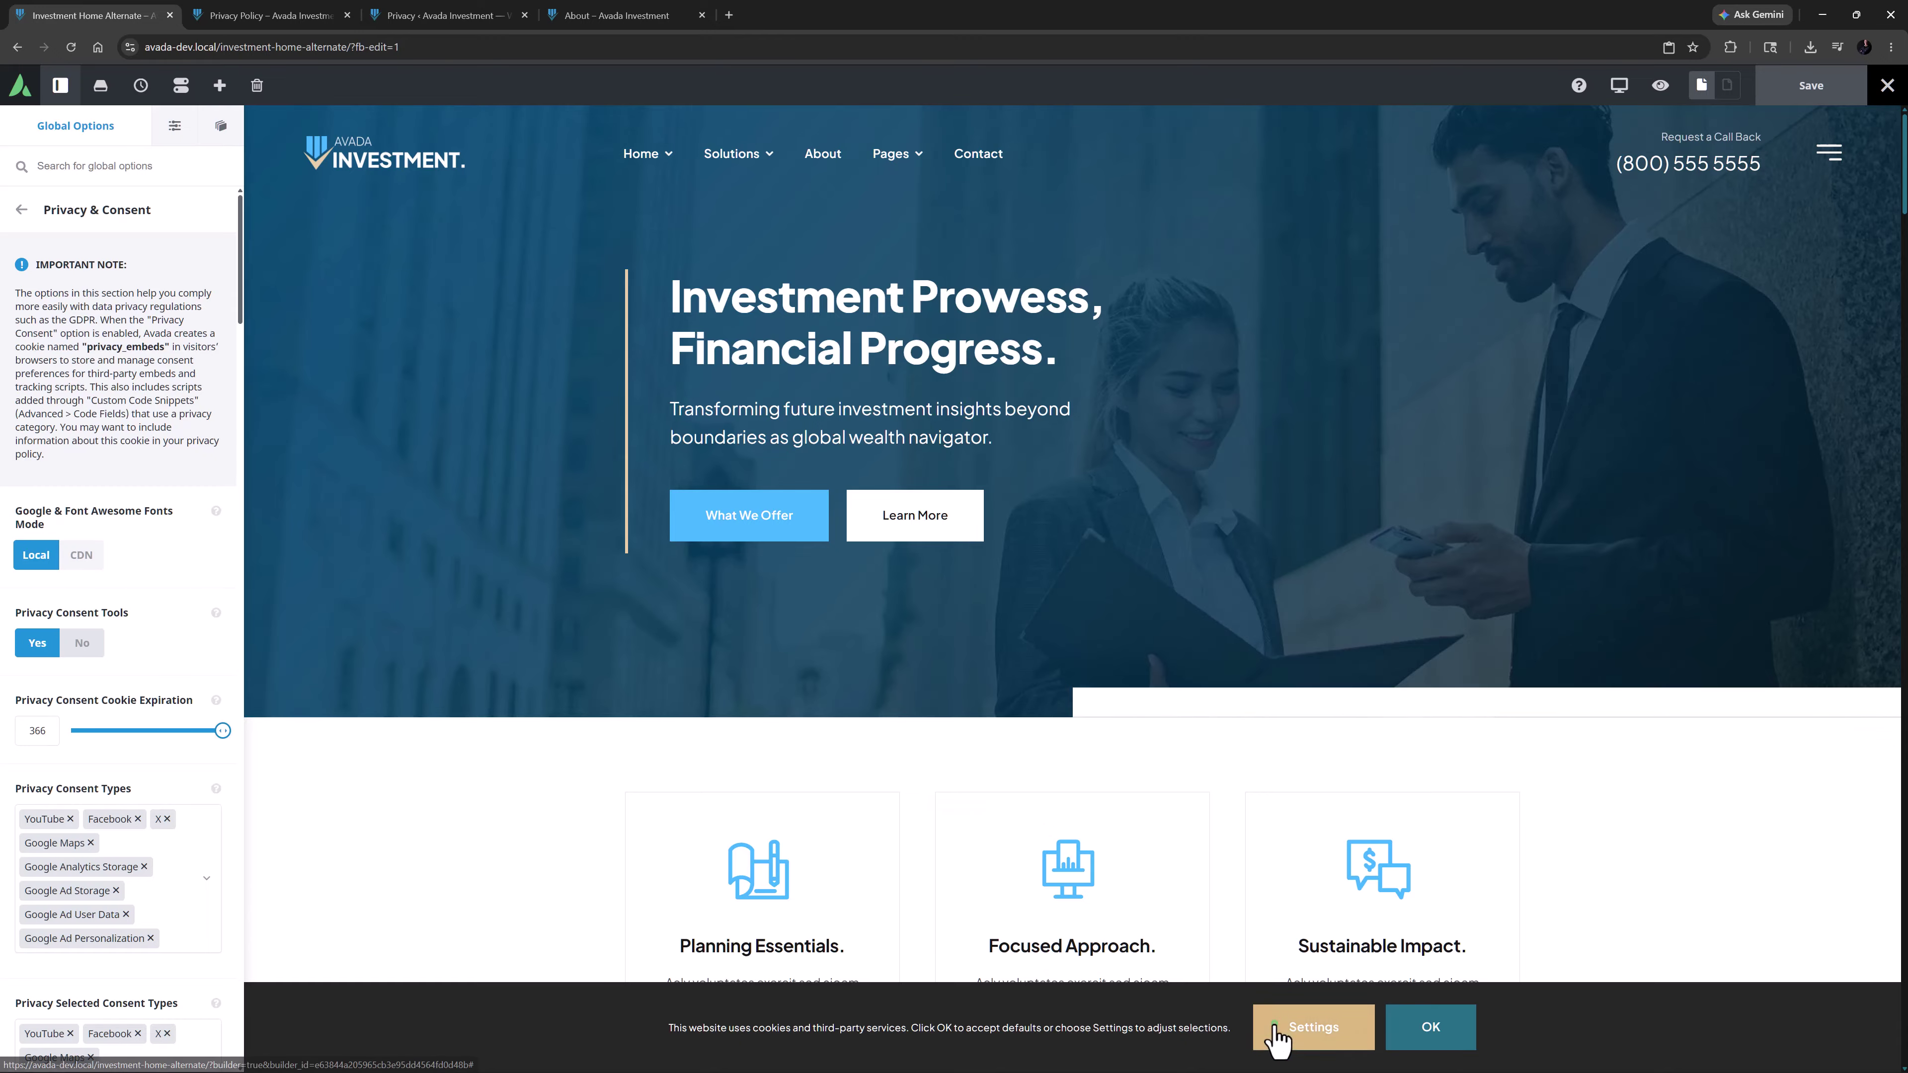
click(1314, 1027)
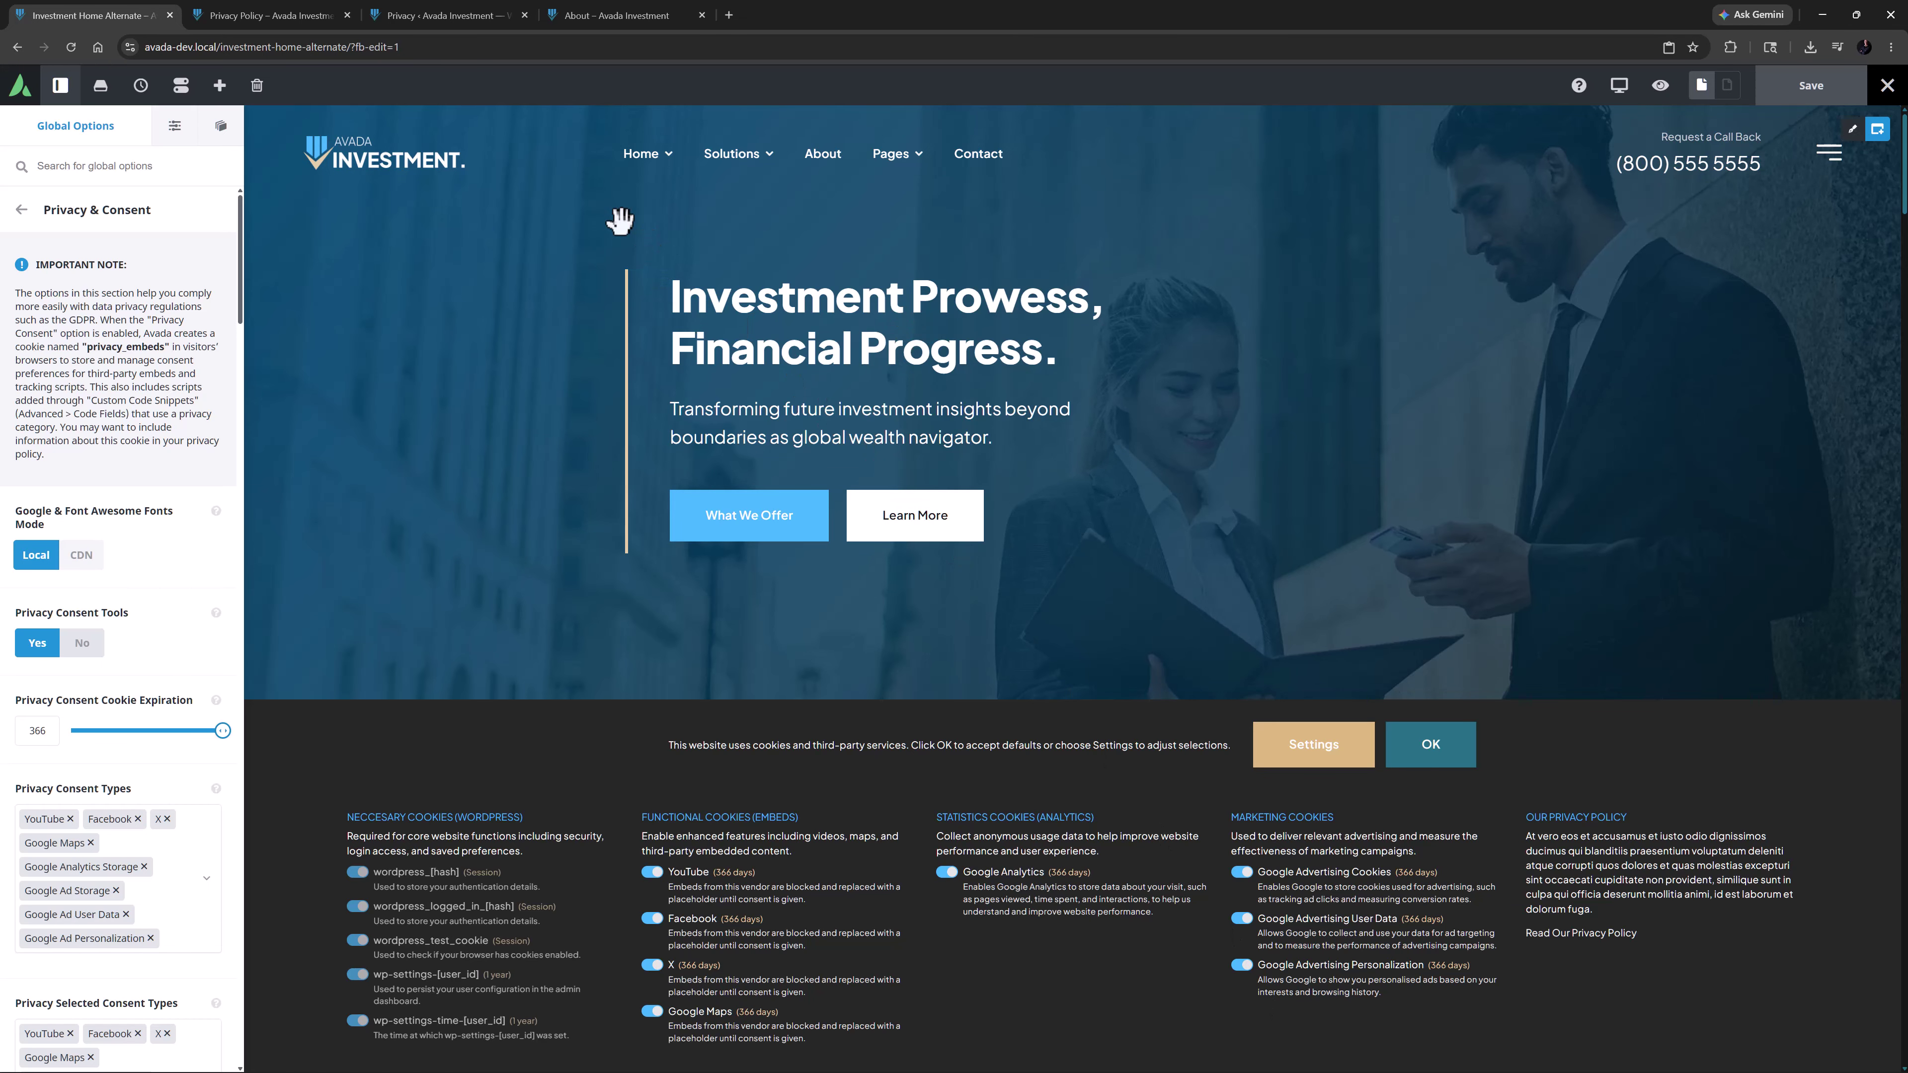
Review the Privacy Policy page and the Policy Guide in the WordPress privacy settings.
click(324, 18)
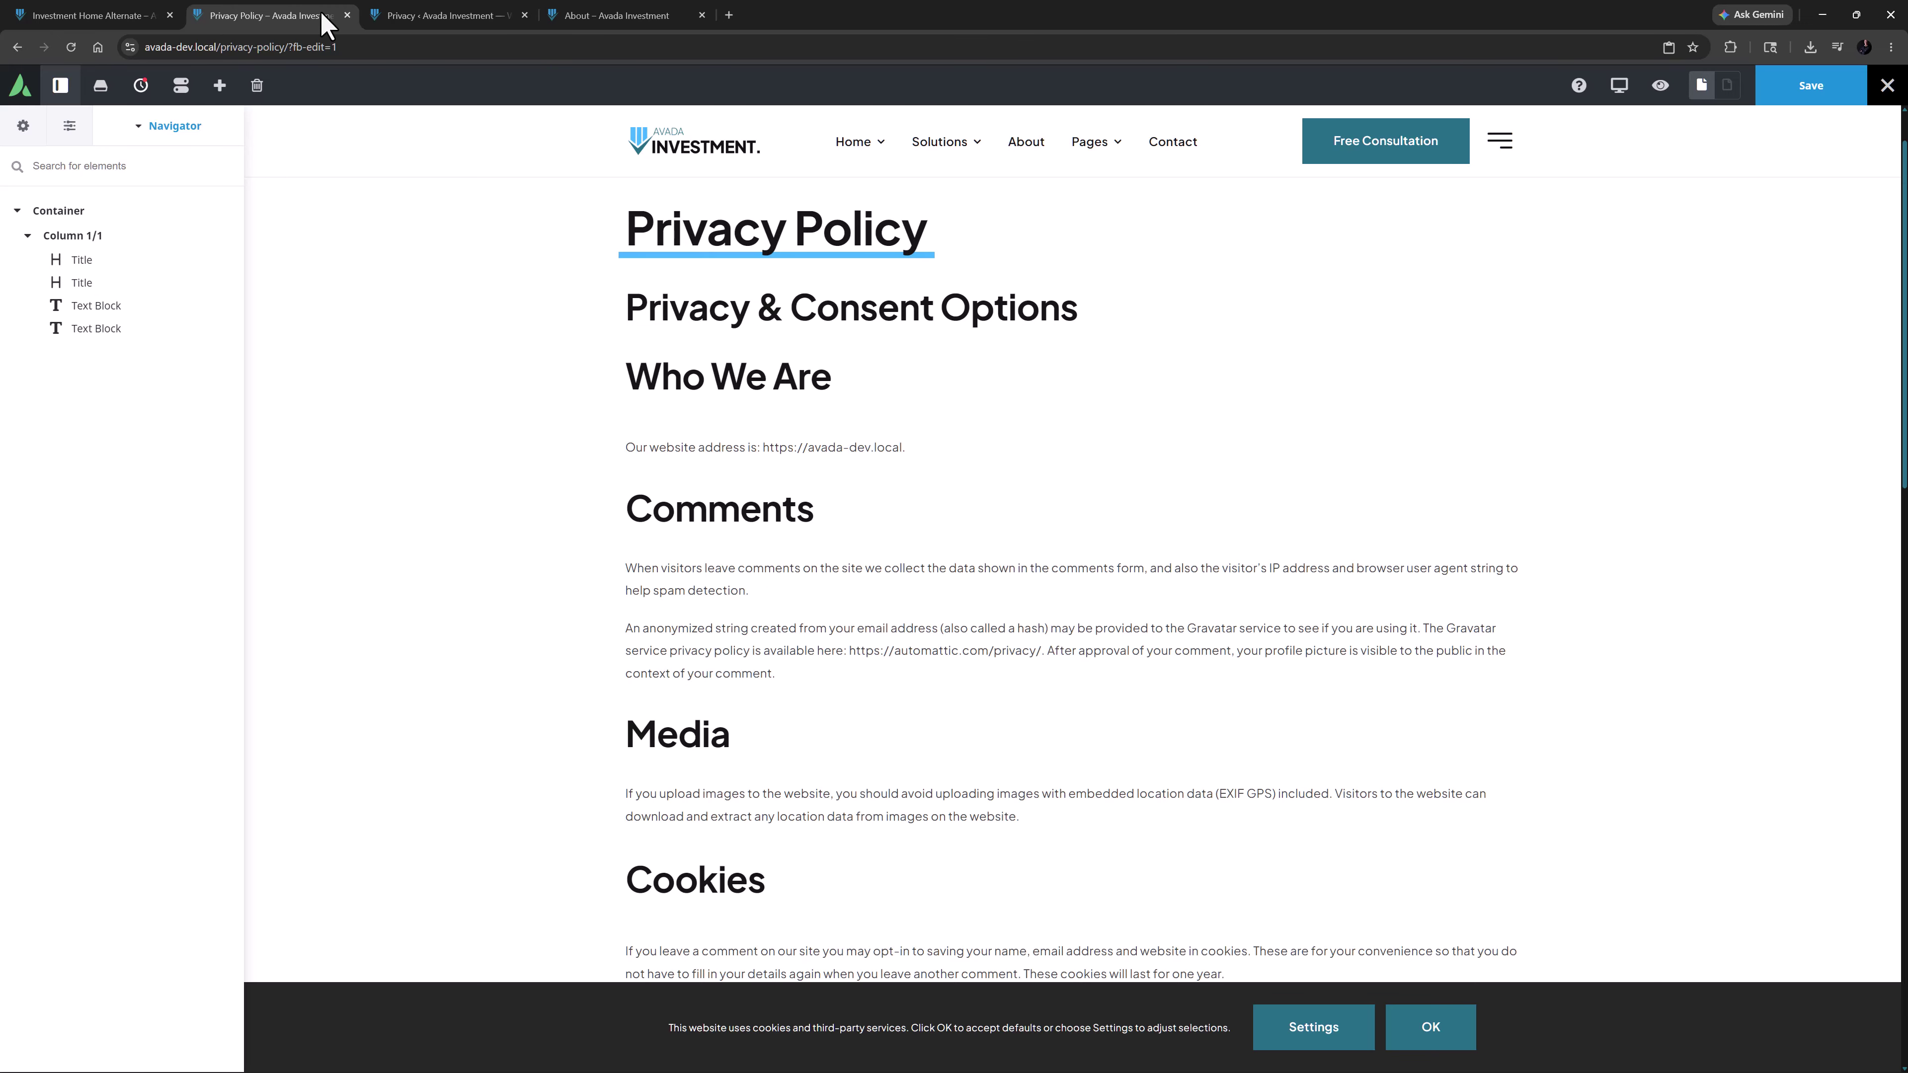
click(450, 17)
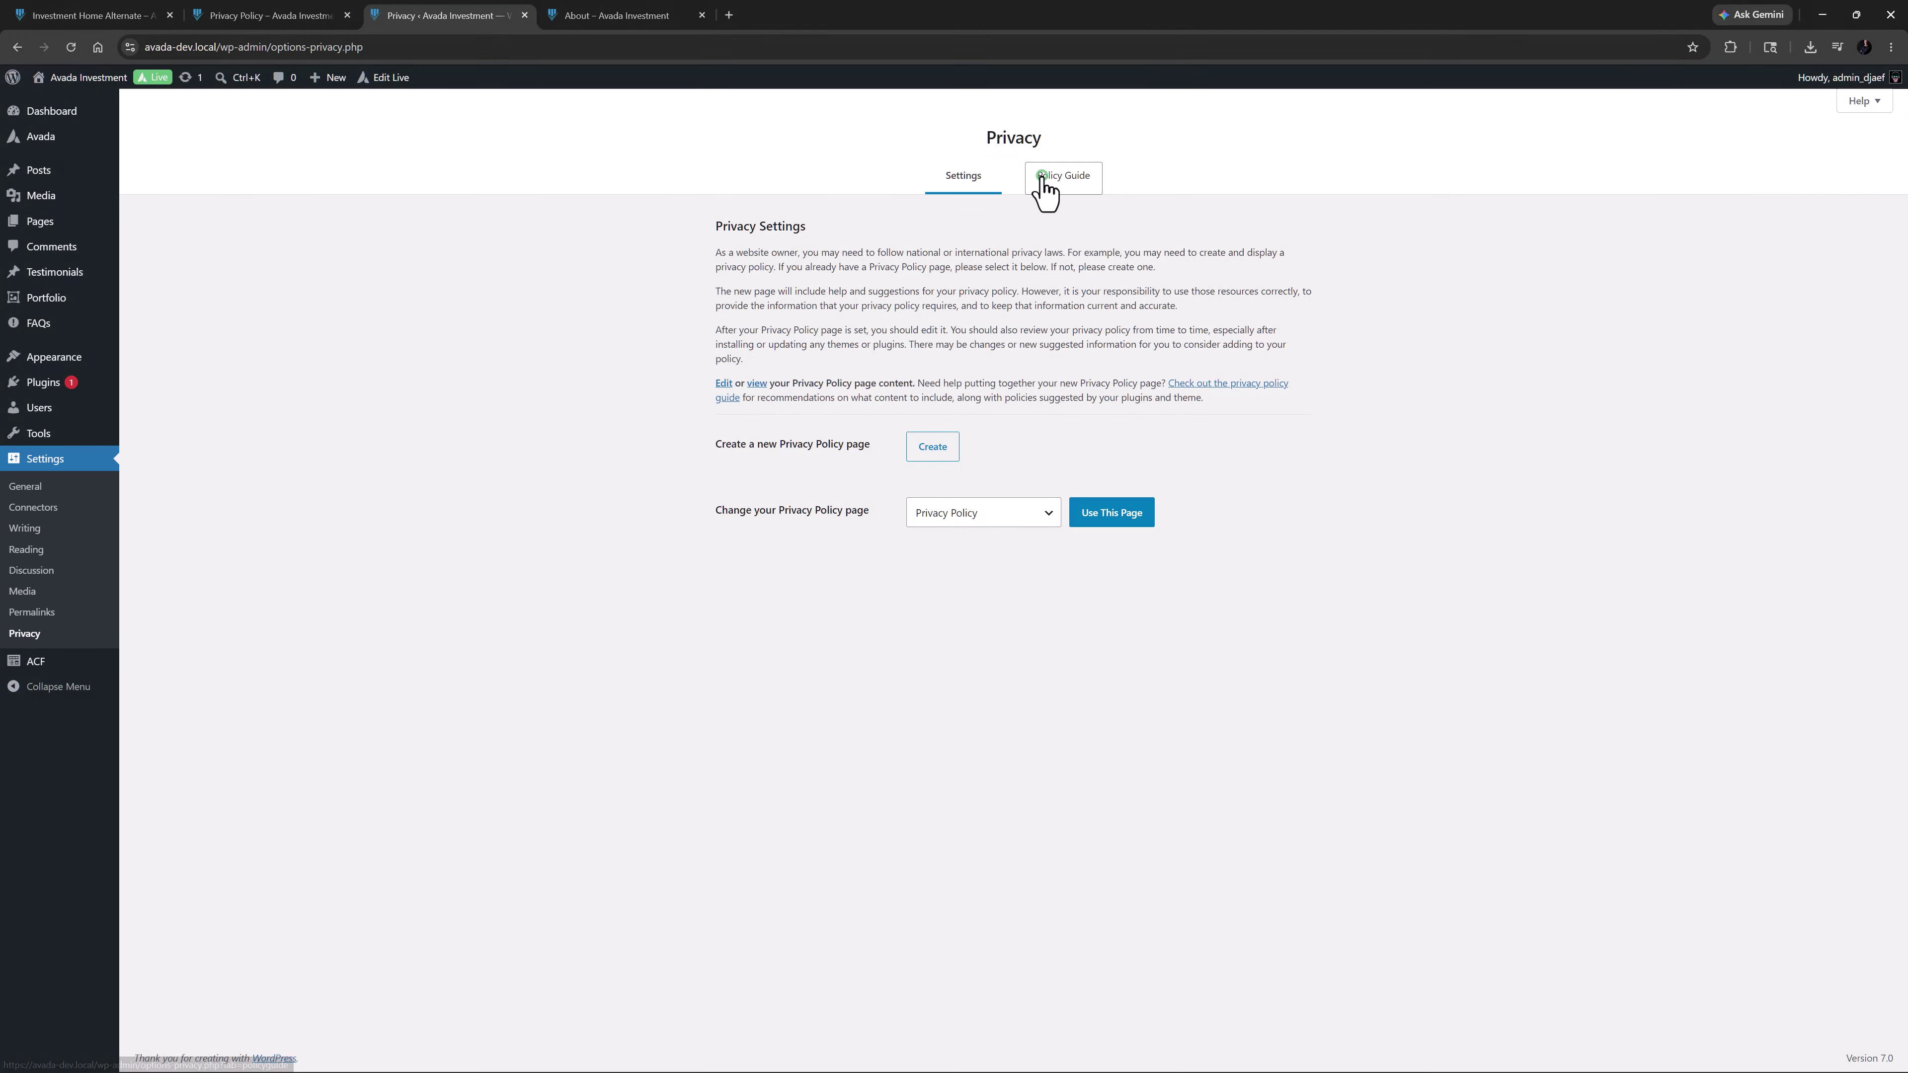
click(1044, 180)
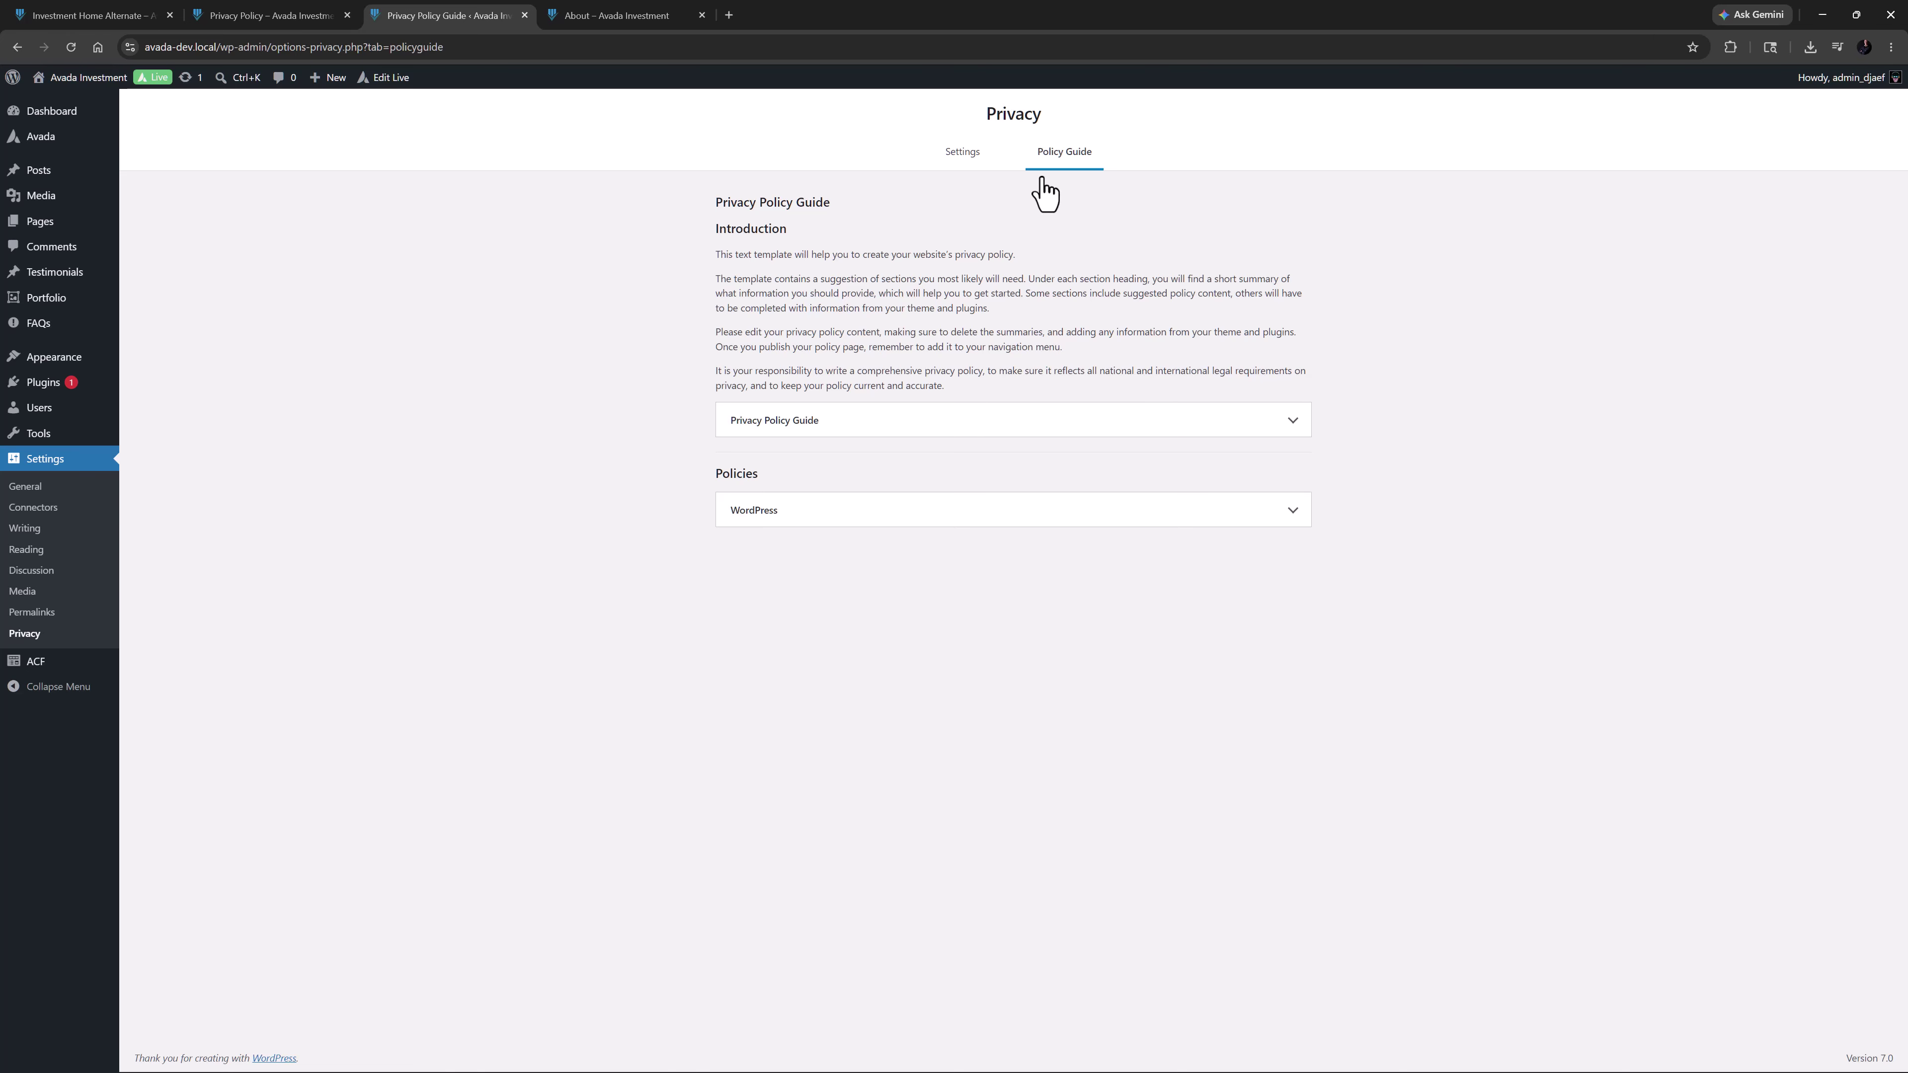
Add a Privacy & Consent element below the "Privacy & Consent Options" title on the Privacy Policy page, and accept the cookie bar.
click(271, 14)
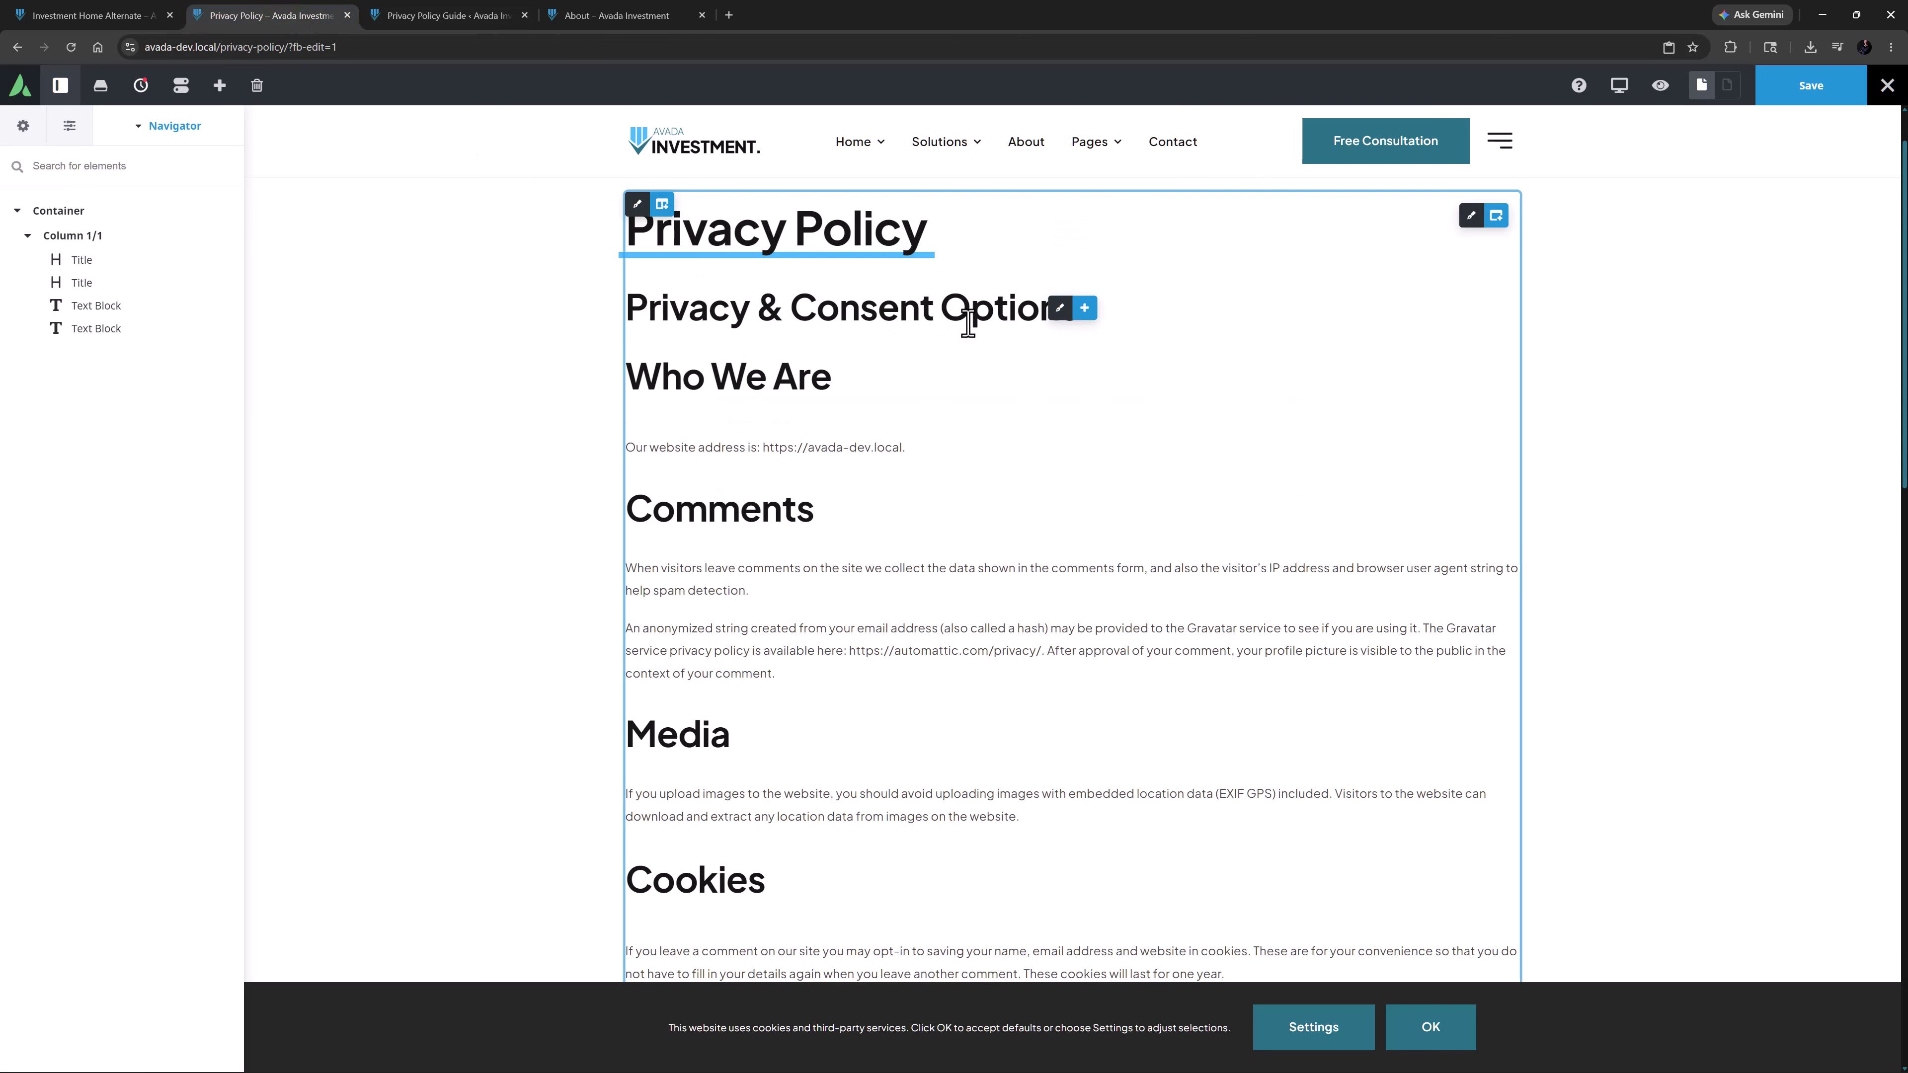
click(1087, 310)
click(1584, 488)
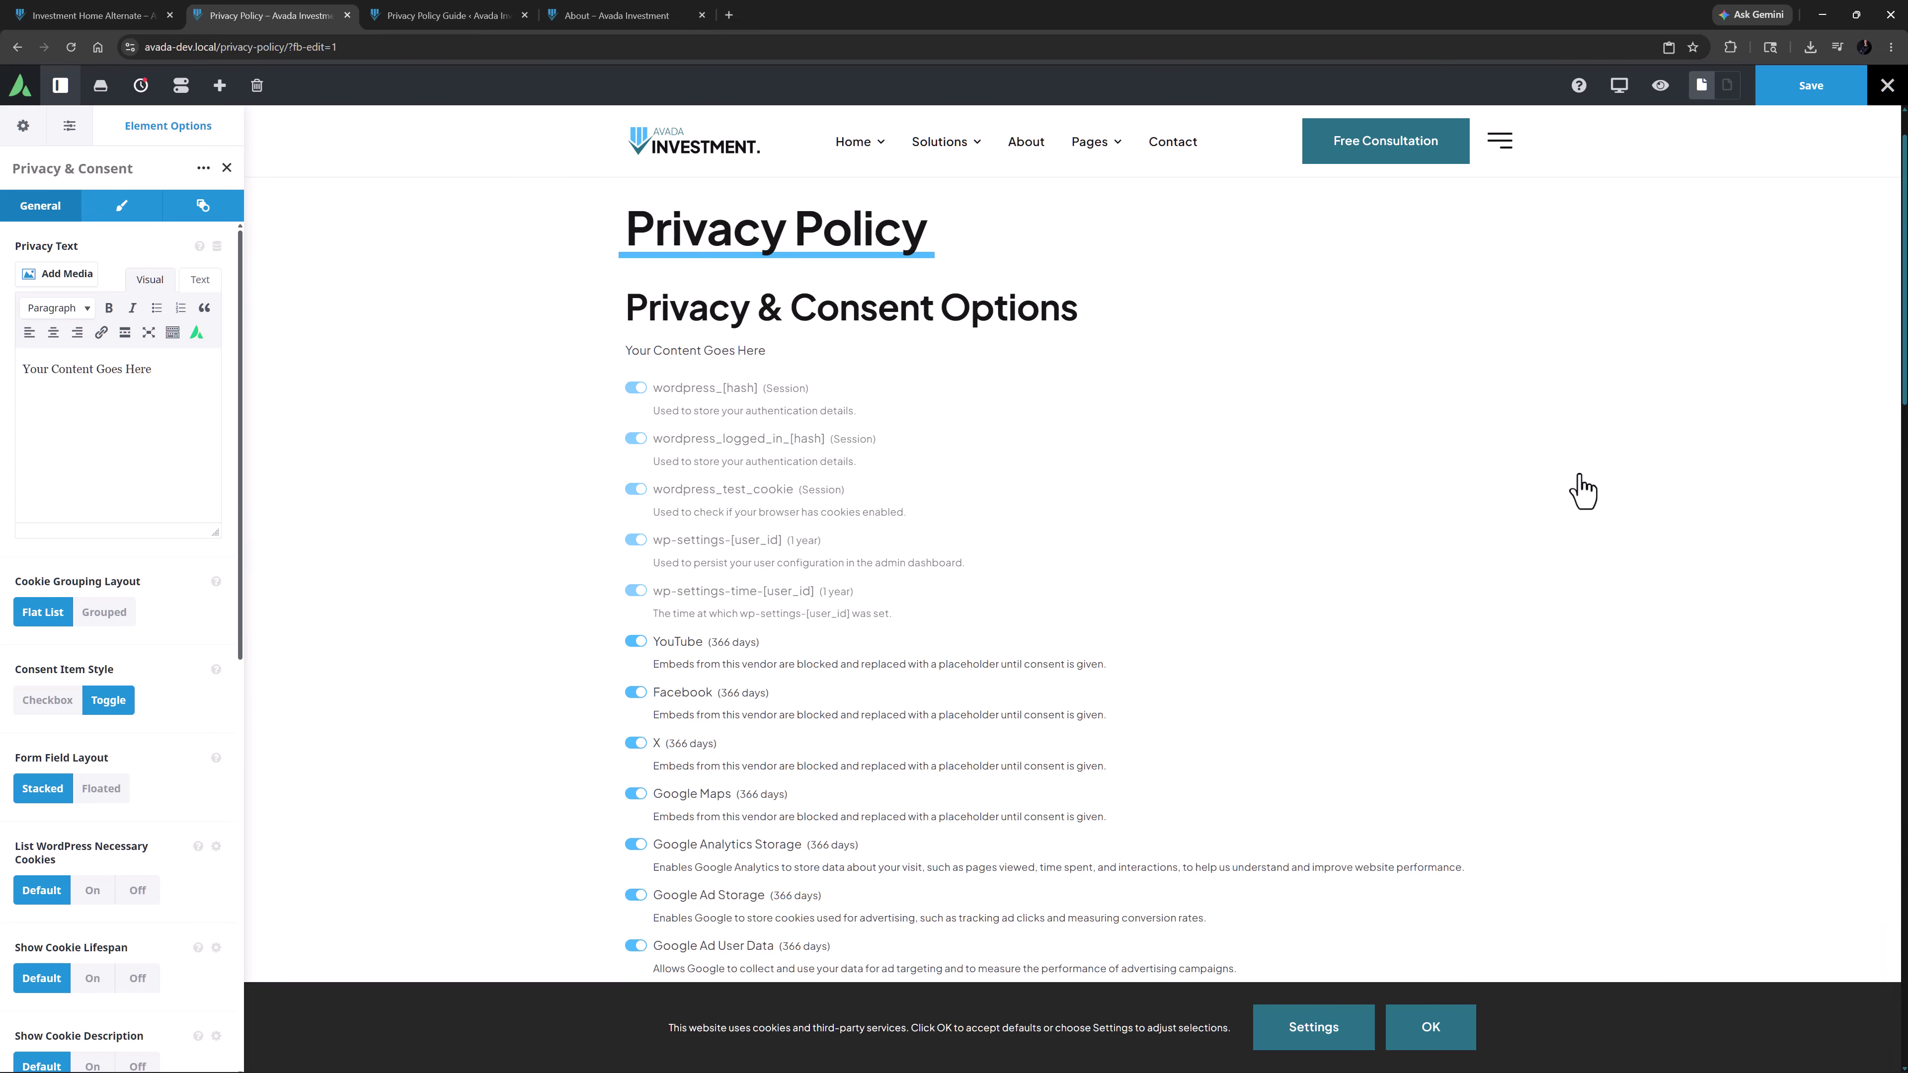
click(1431, 1026)
scroll(1713, 556, down, 1)
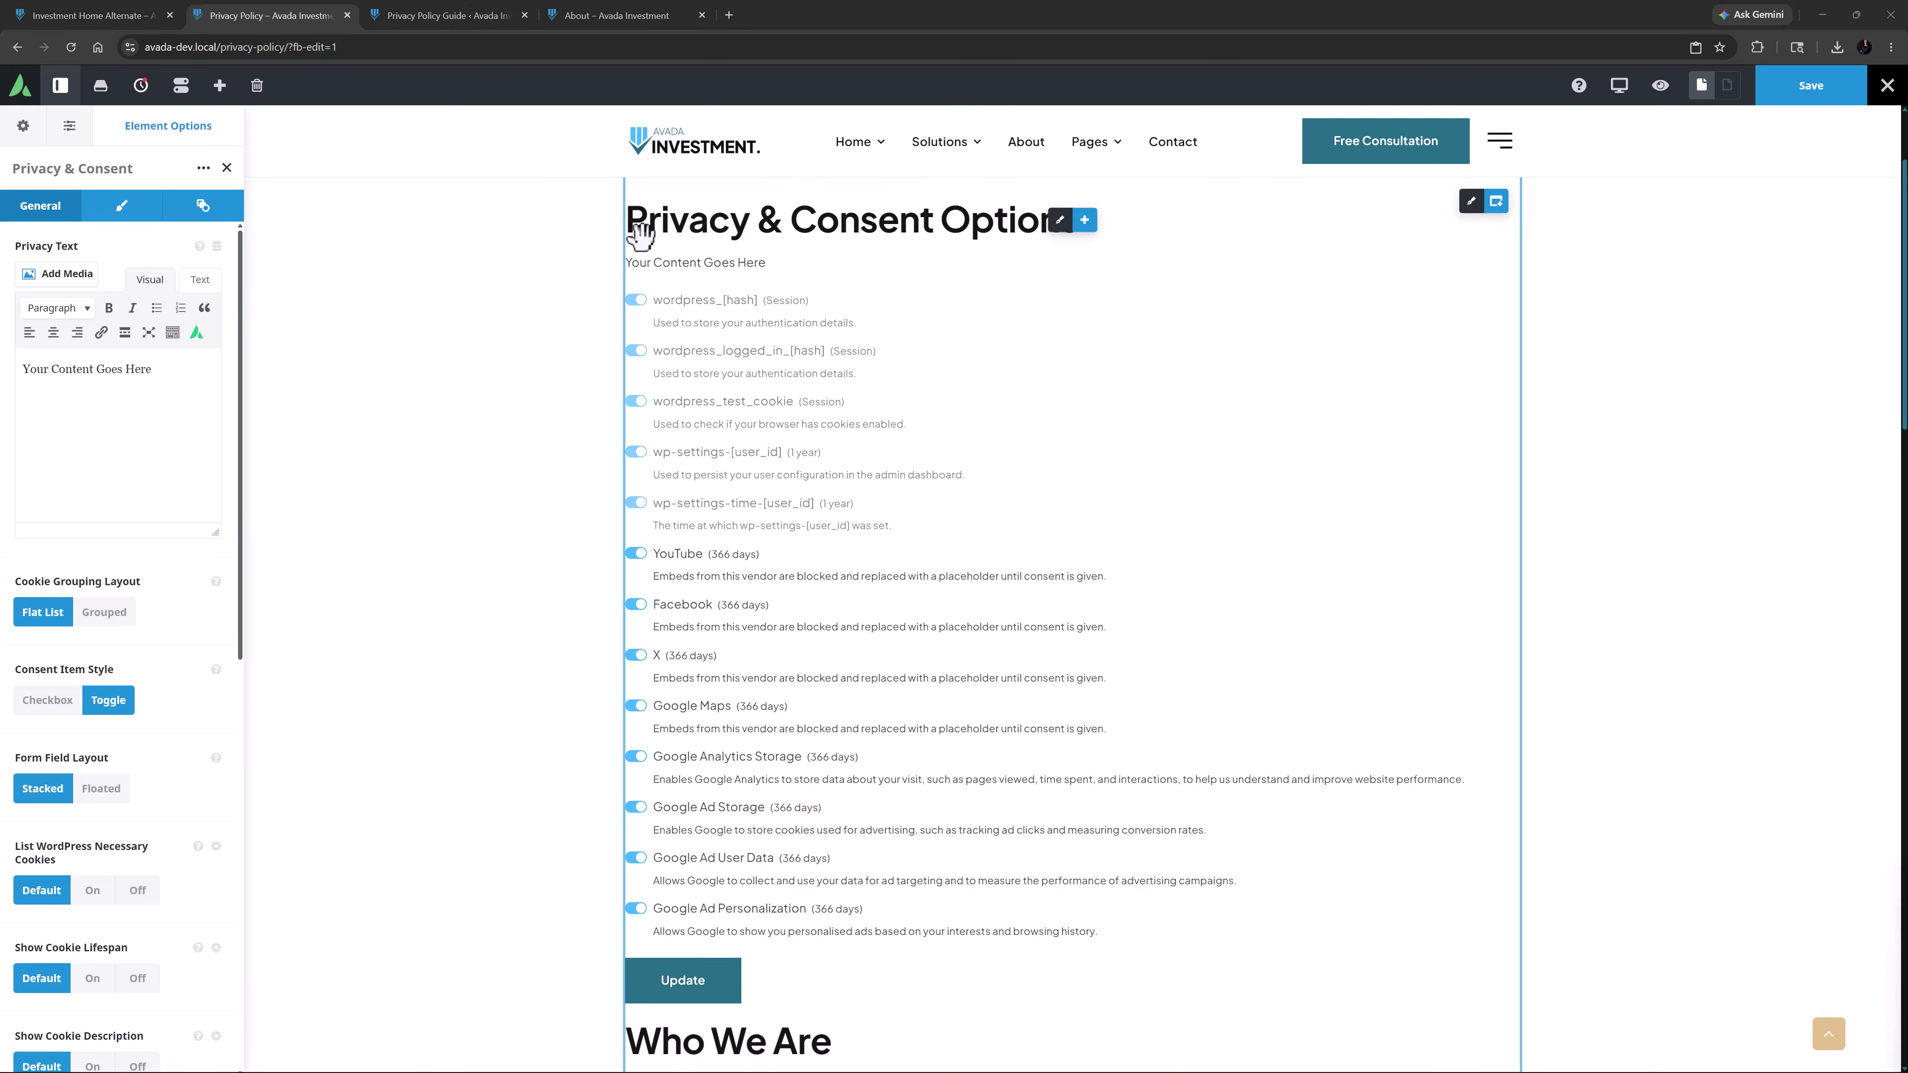
Examine the available Privacy Consent Types in the global Privacy & Consent options.
click(9, 141)
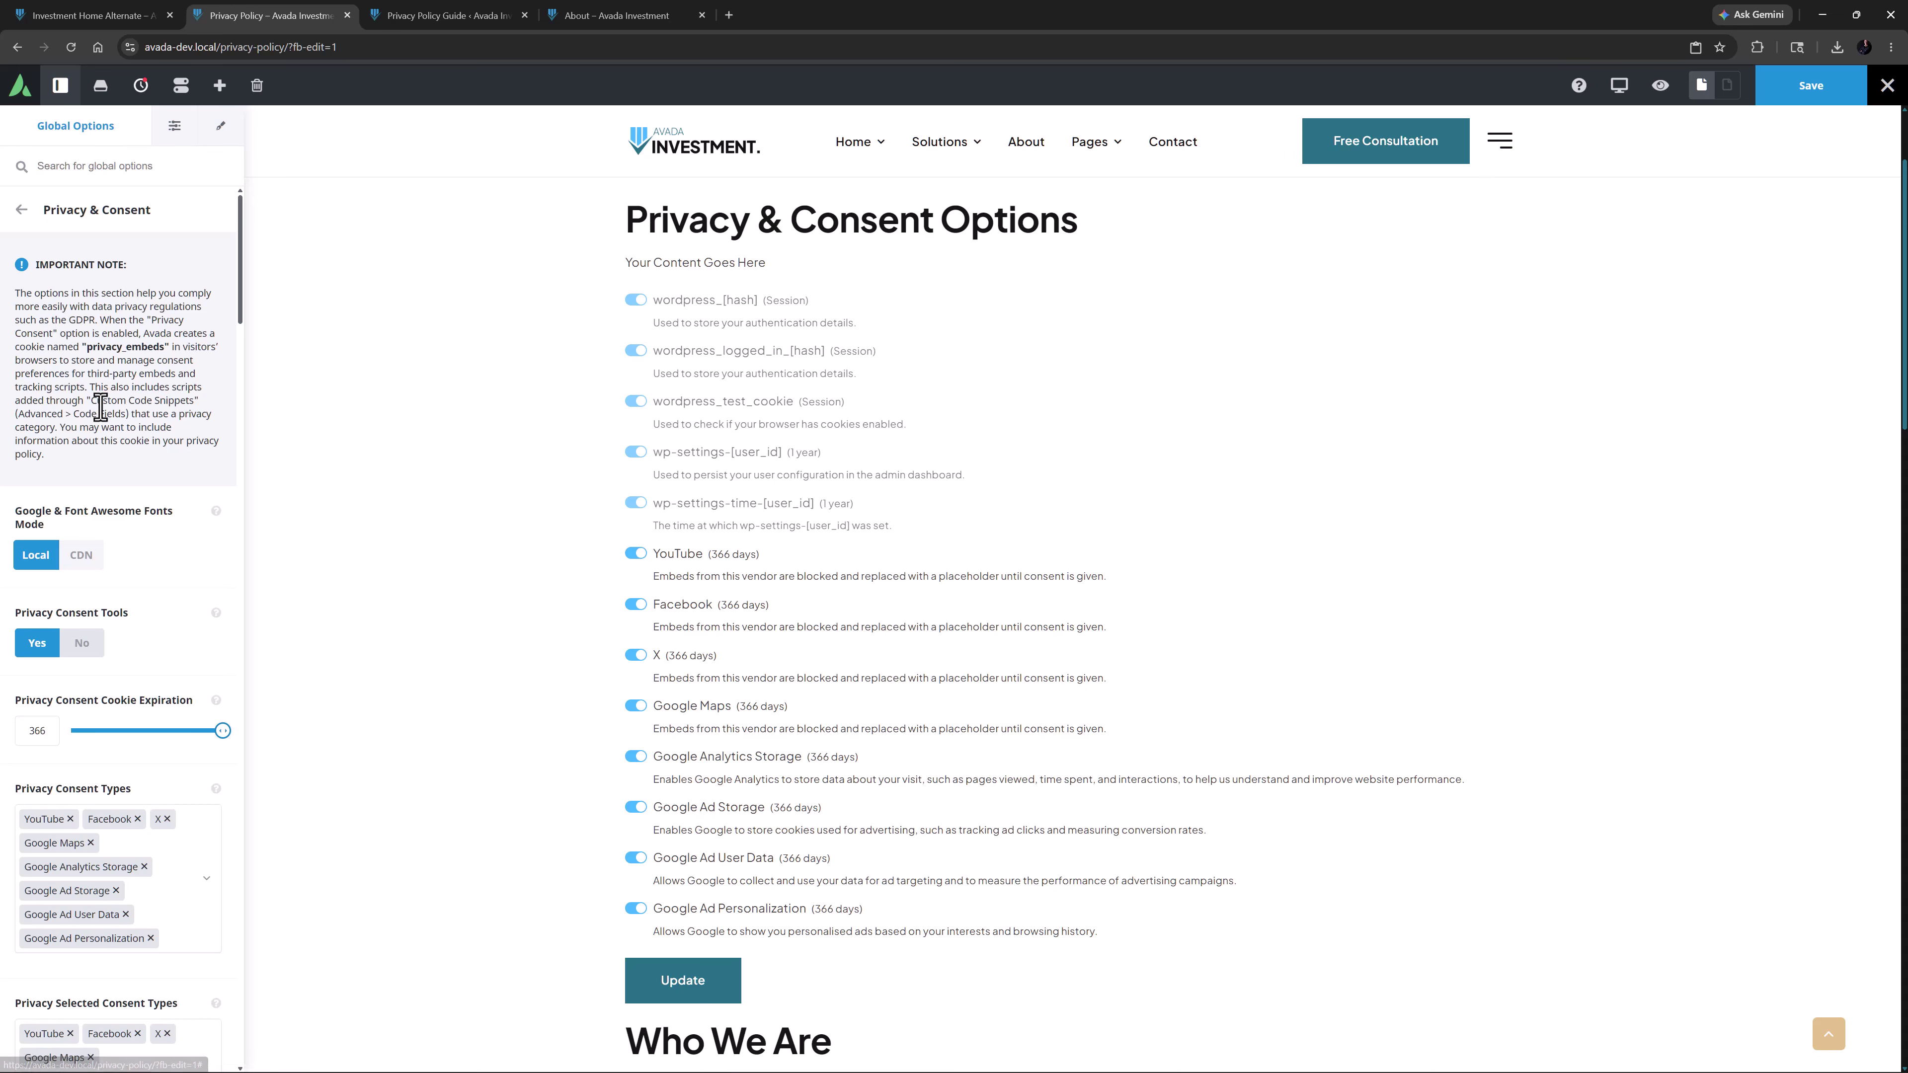
scroll(94, 426, down, 5)
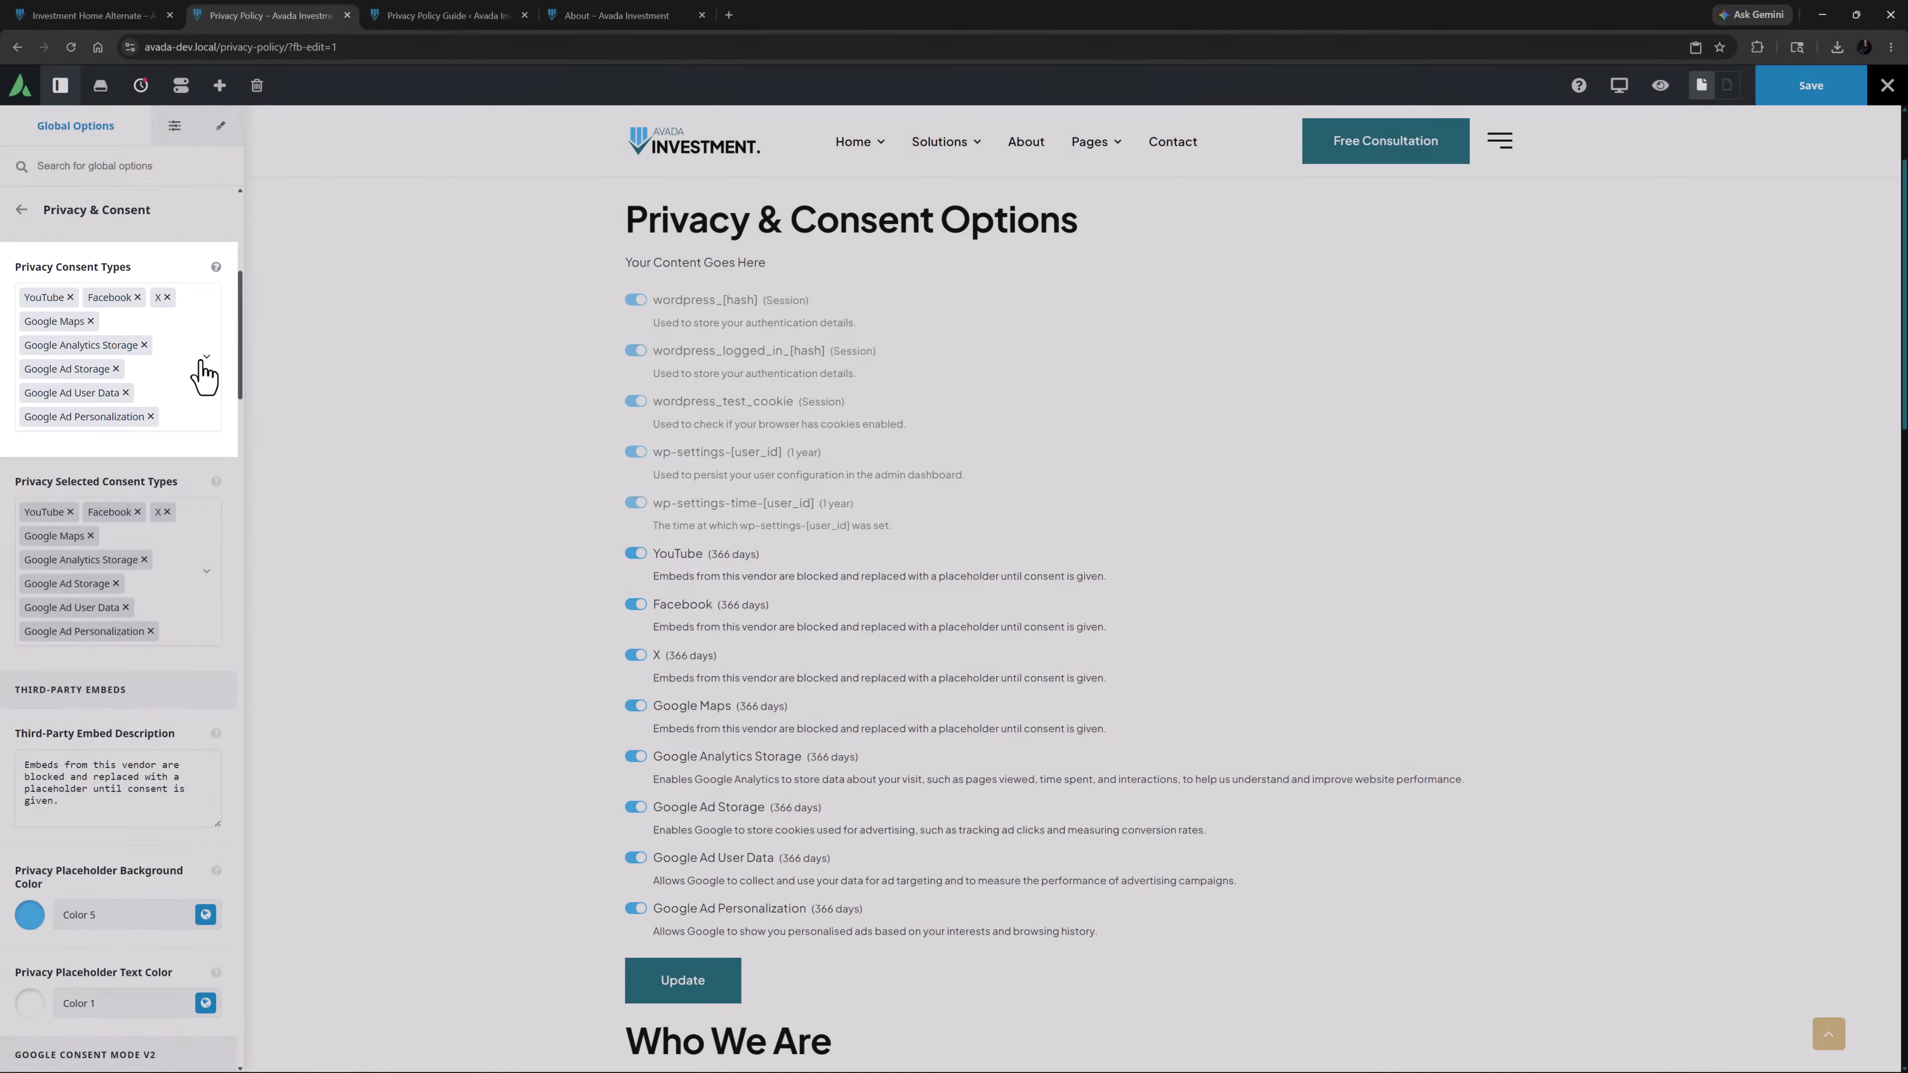
click(203, 360)
scroll(171, 535, down, 3)
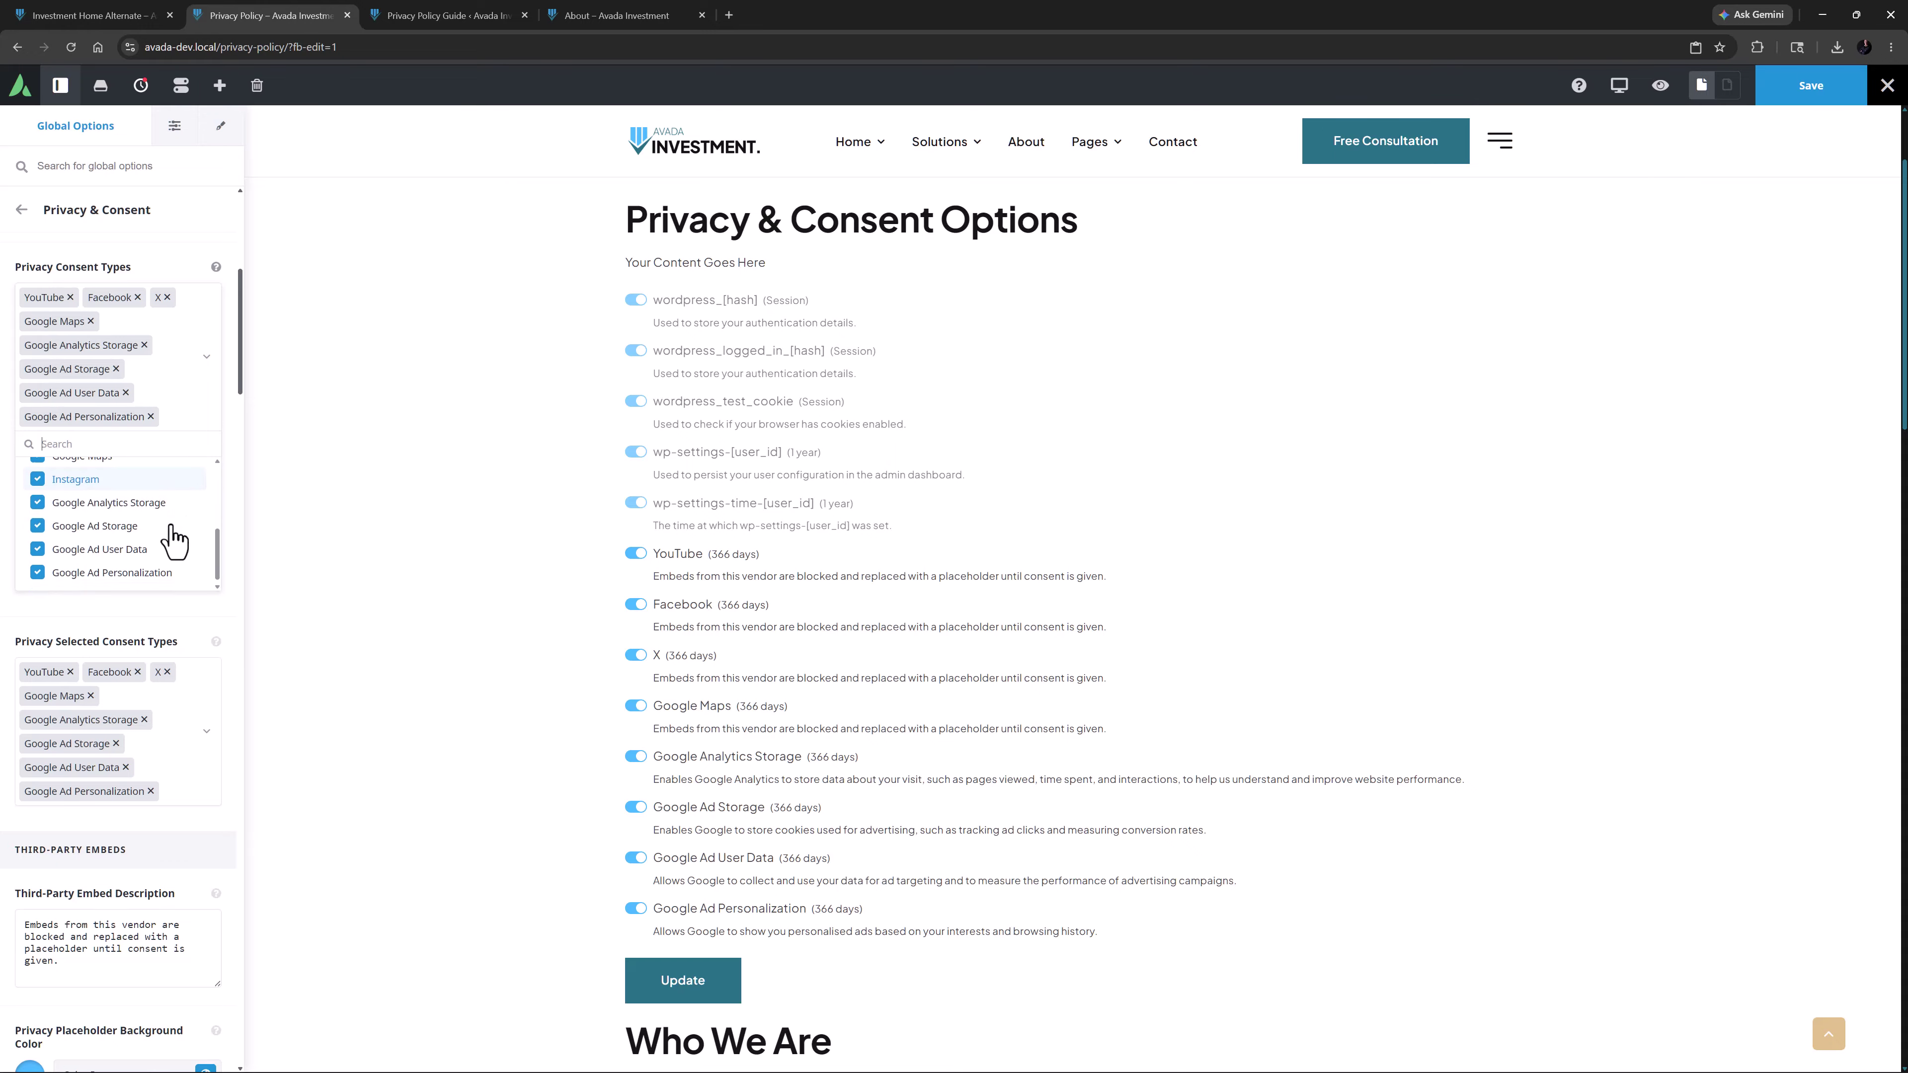
scroll(173, 541, up, 3)
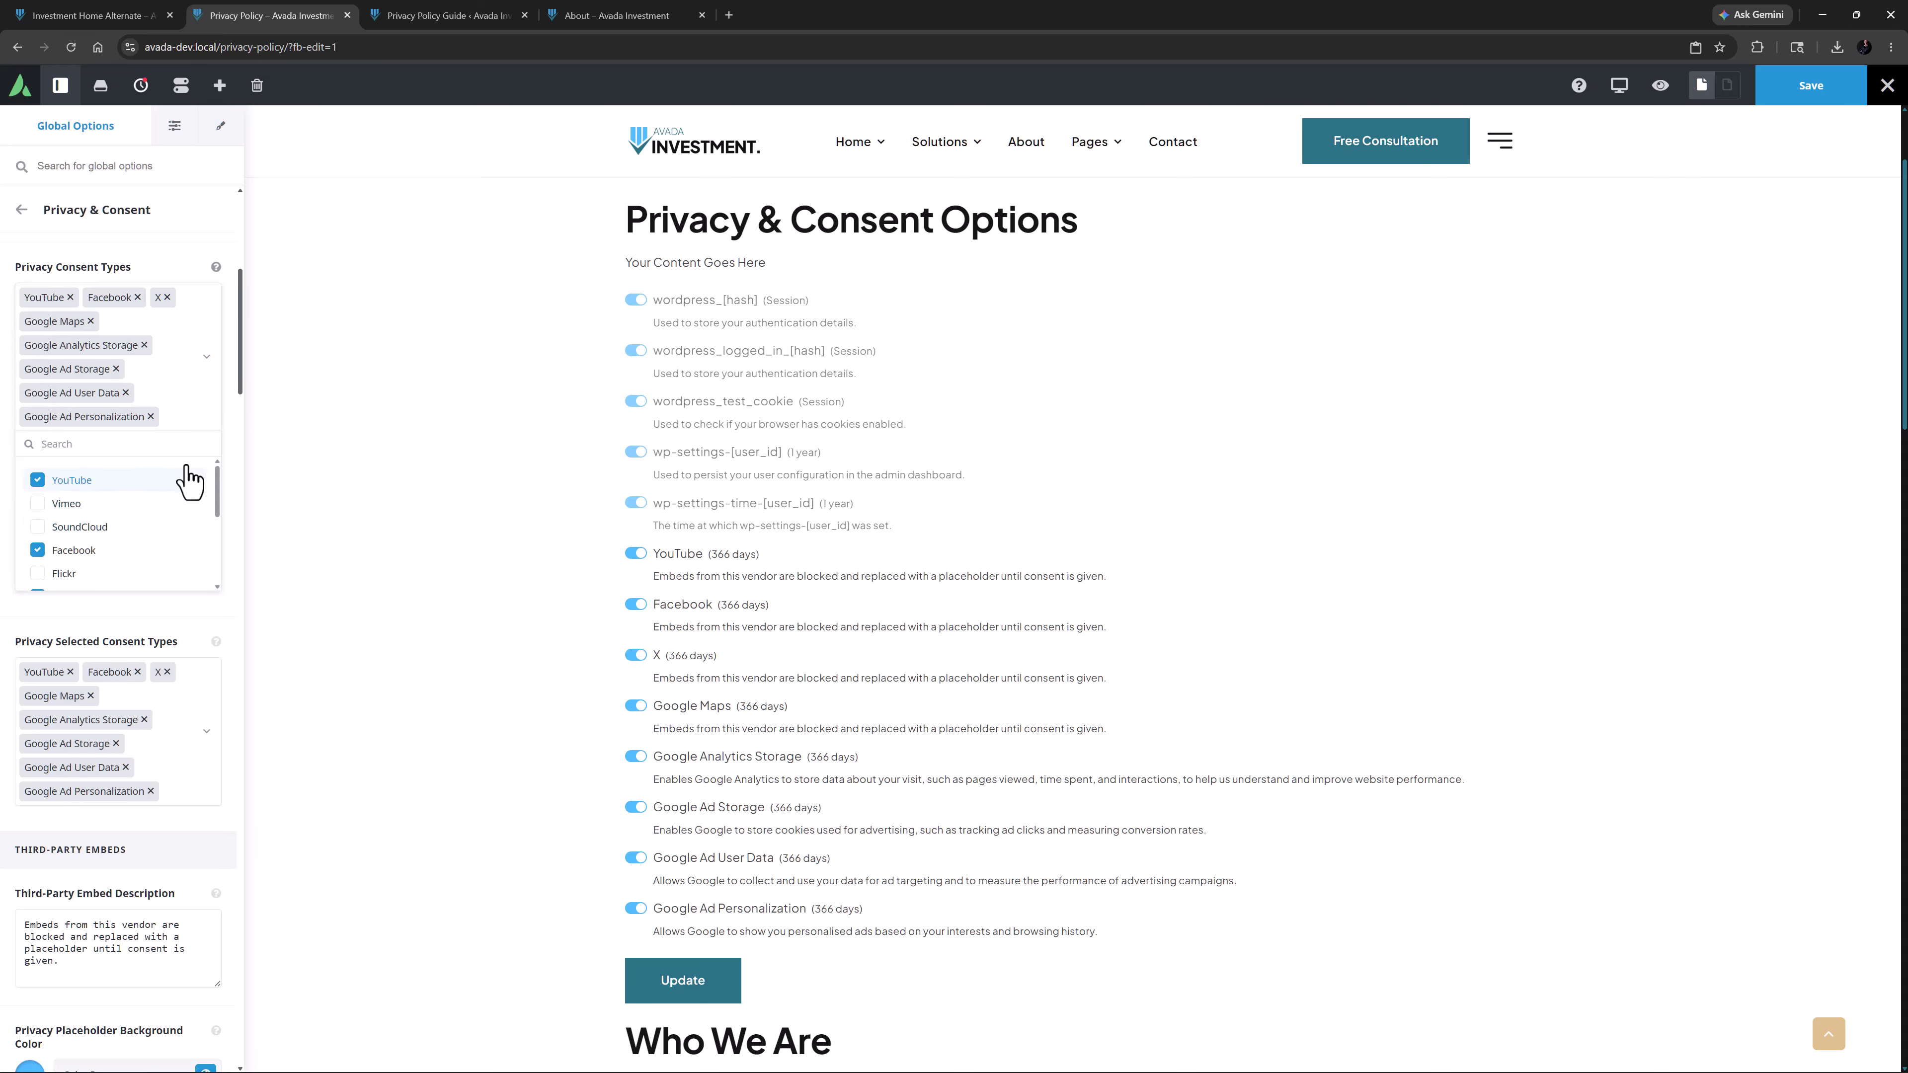
click(206, 357)
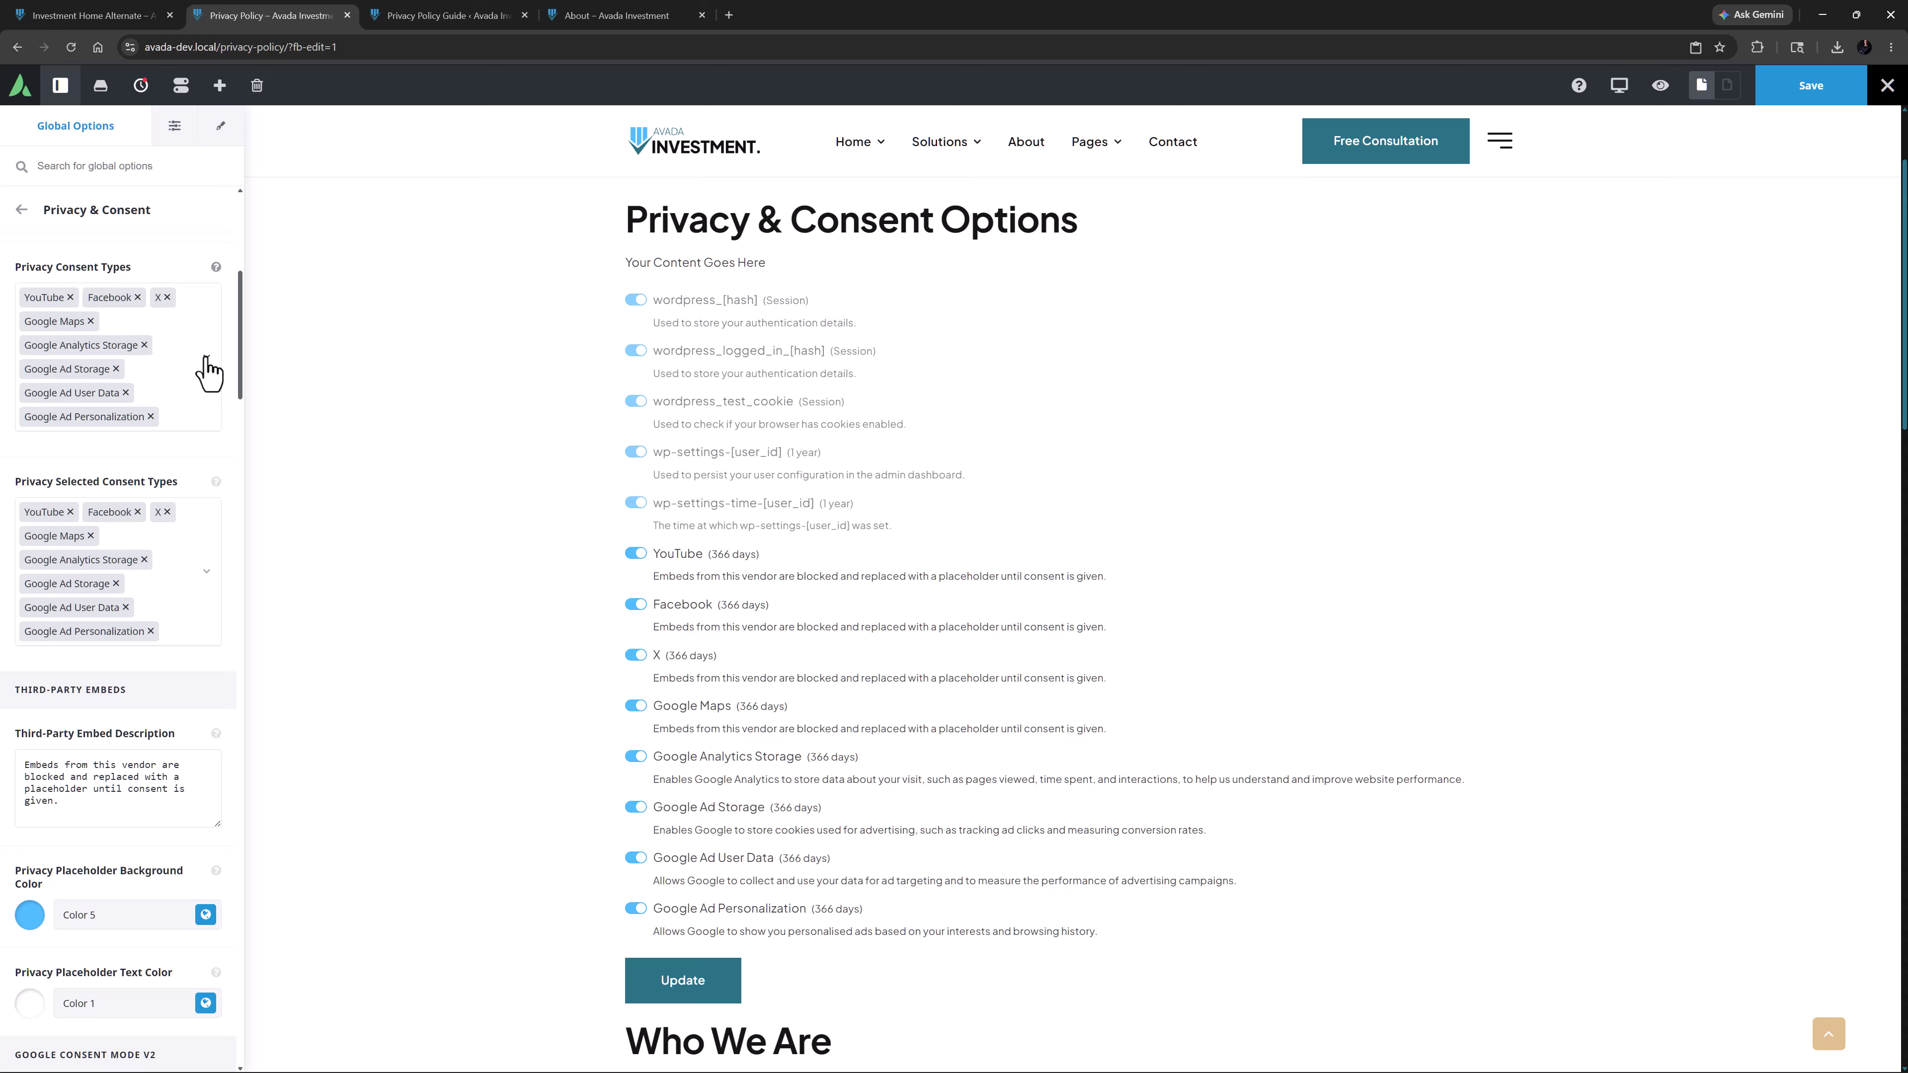
Set the privacy text to "Please select from the following functional, statistical and marketing cookies to choose which third-party embeds and cookies you wish to accept by default.".
click(219, 127)
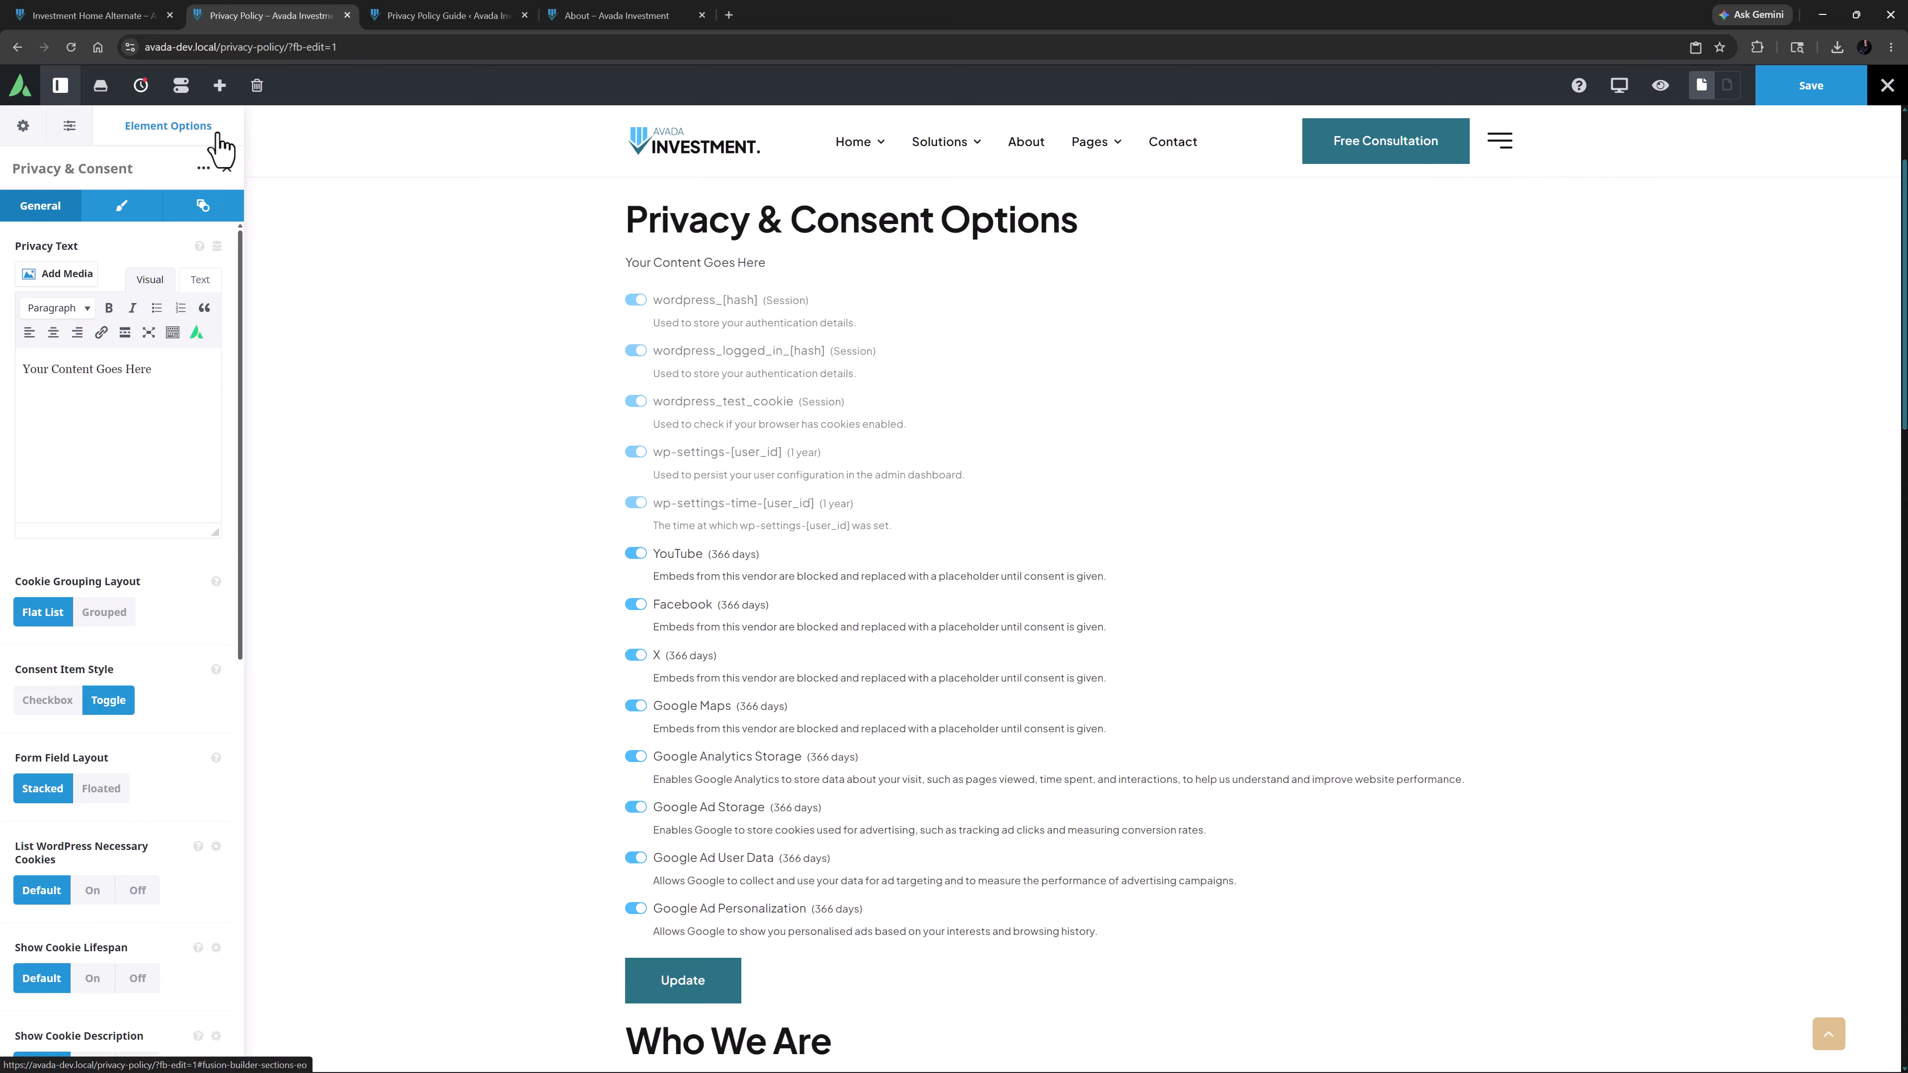
triple_click(25, 368)
key(BackSpace)
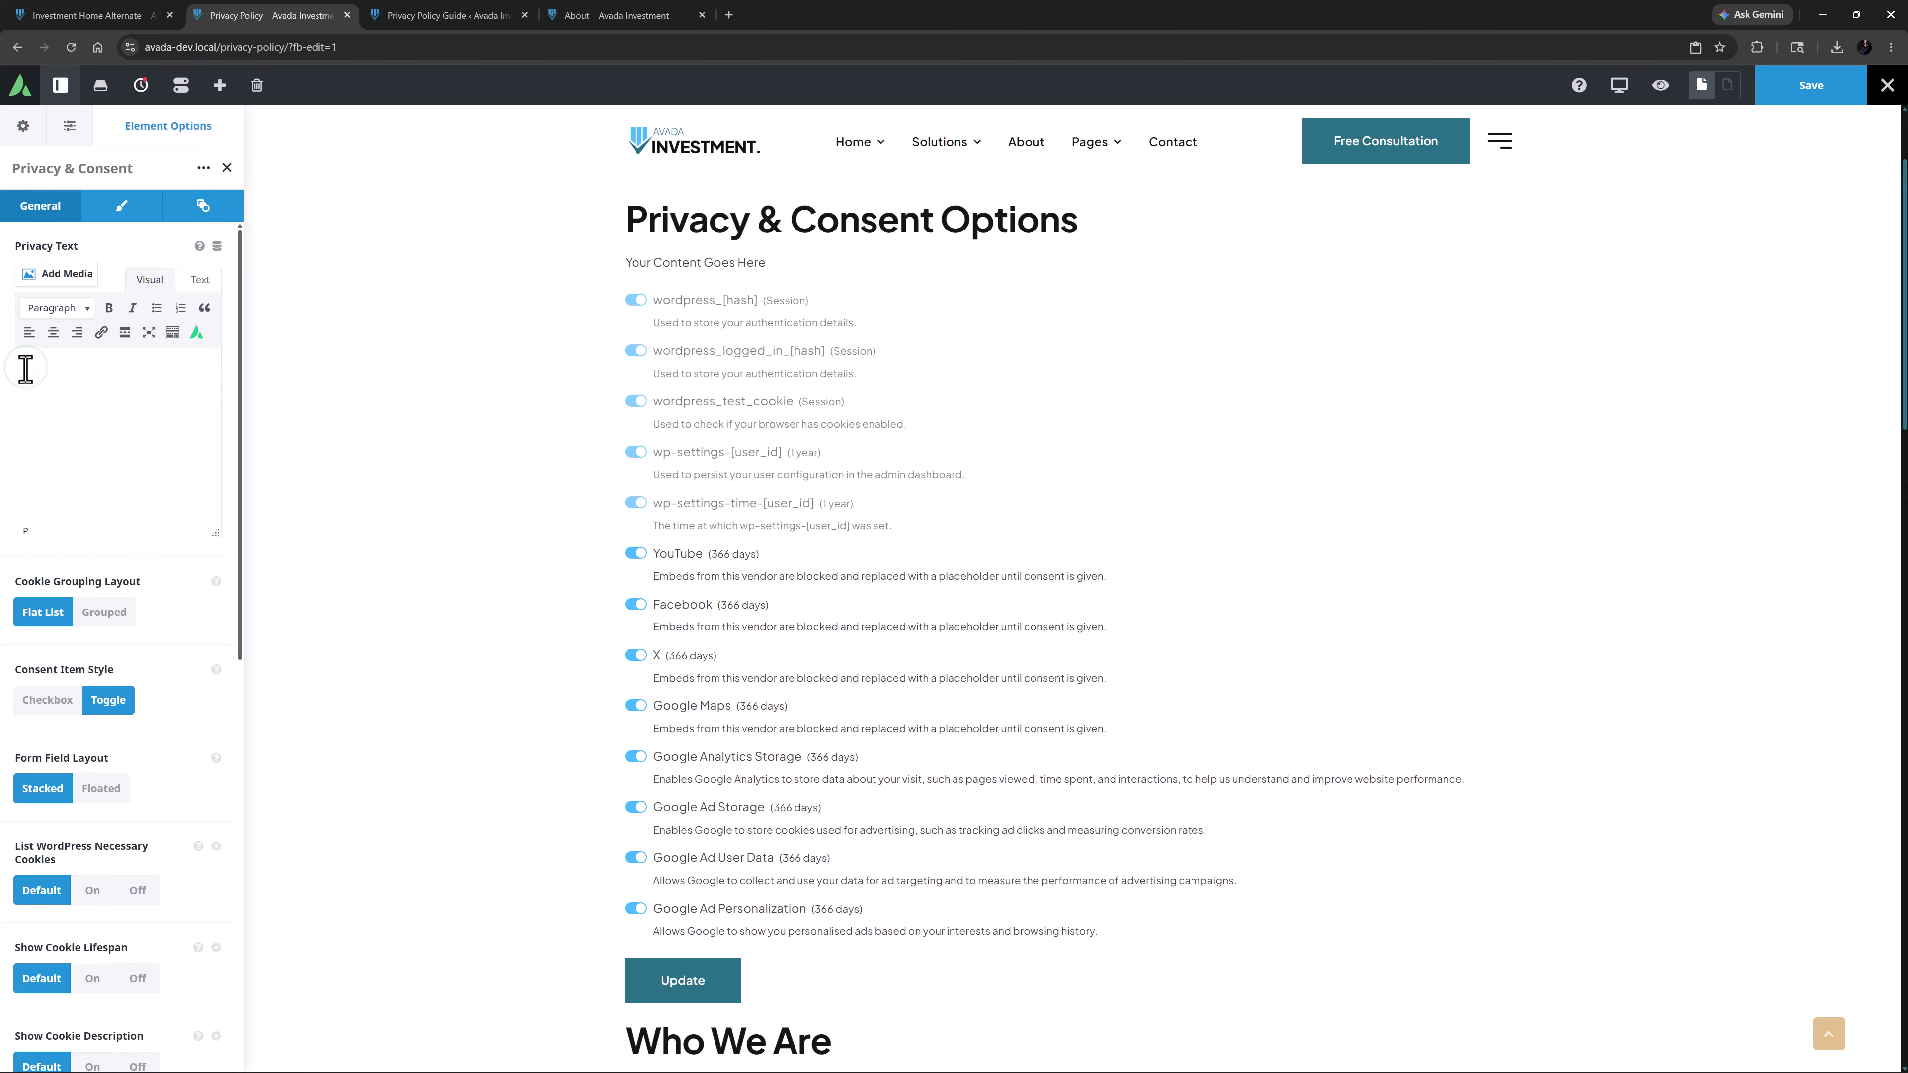
text(Please select from the following functional, statistical and marketing cookies to choose which third-party embeds and cookies you wish to accept by default.)
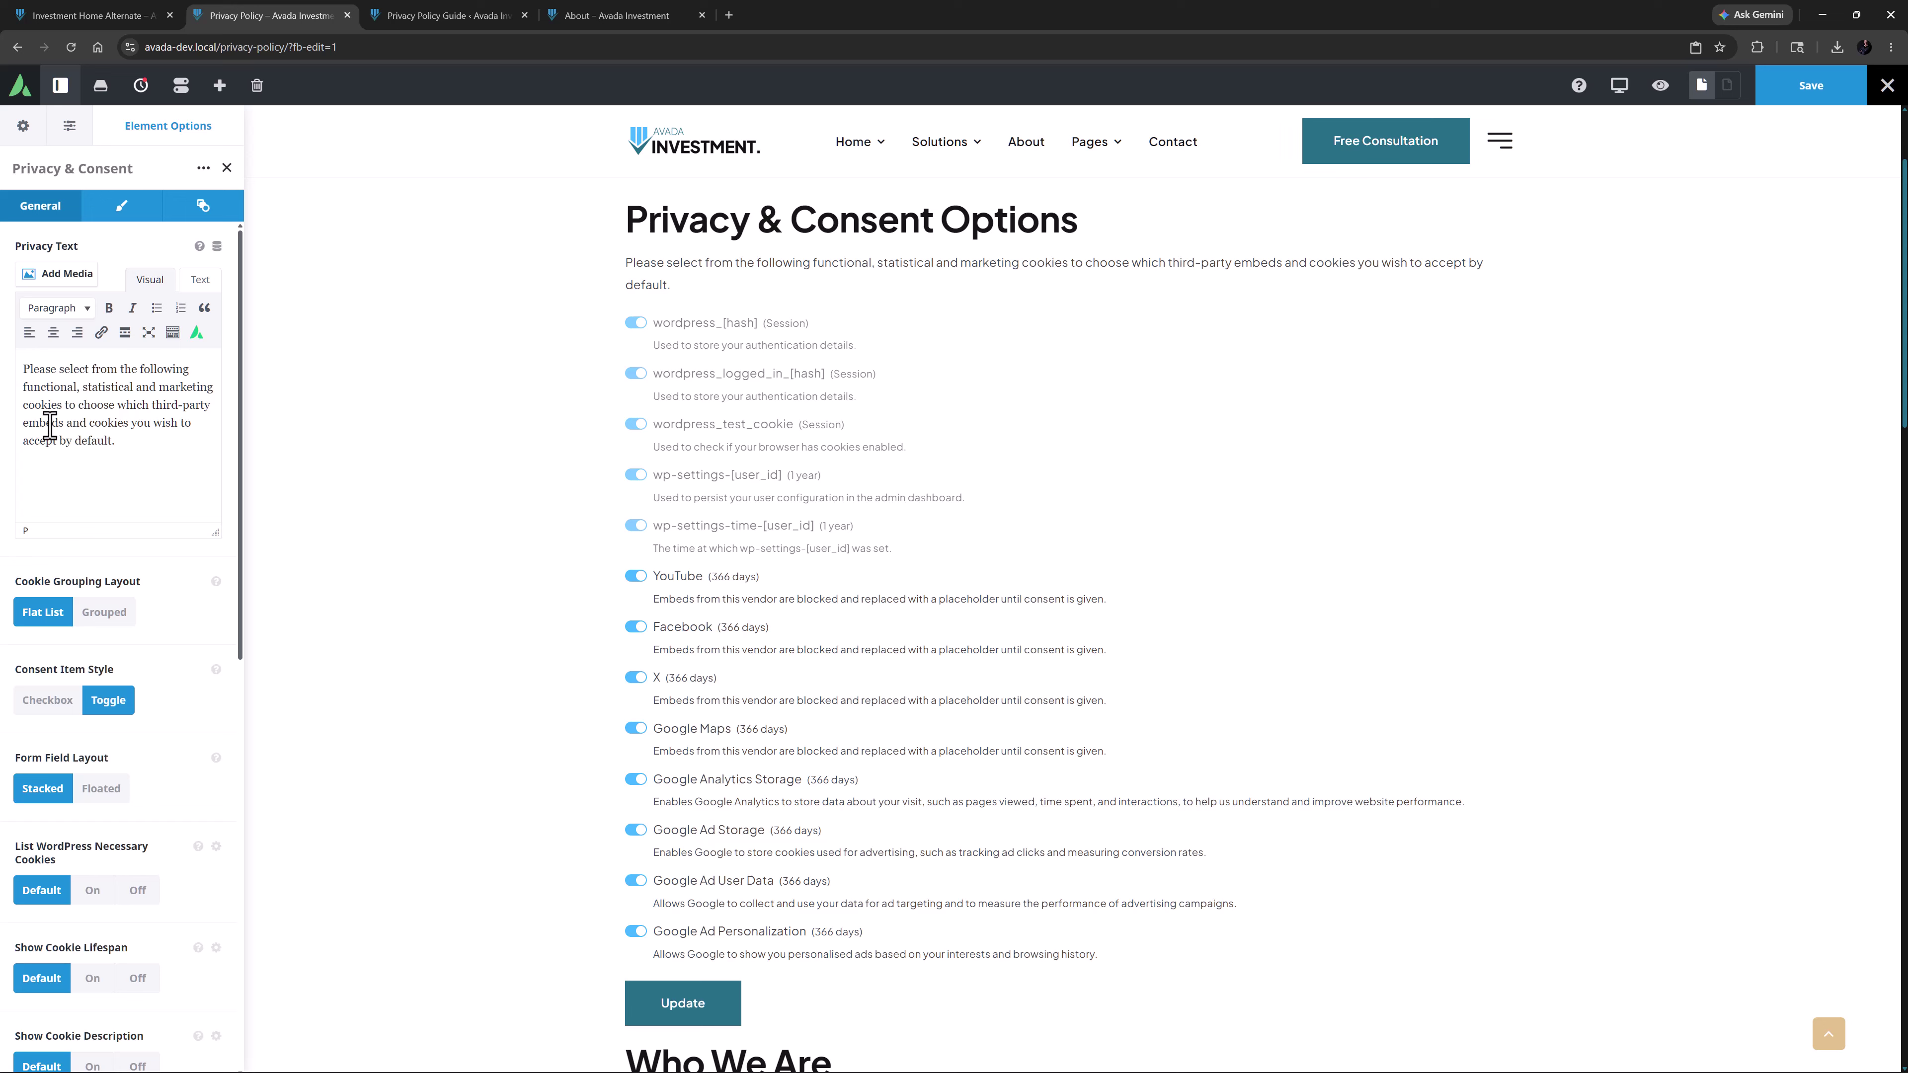
Set the element's cookie grouping layout to Grouped and its group display to Columns.
click(100, 614)
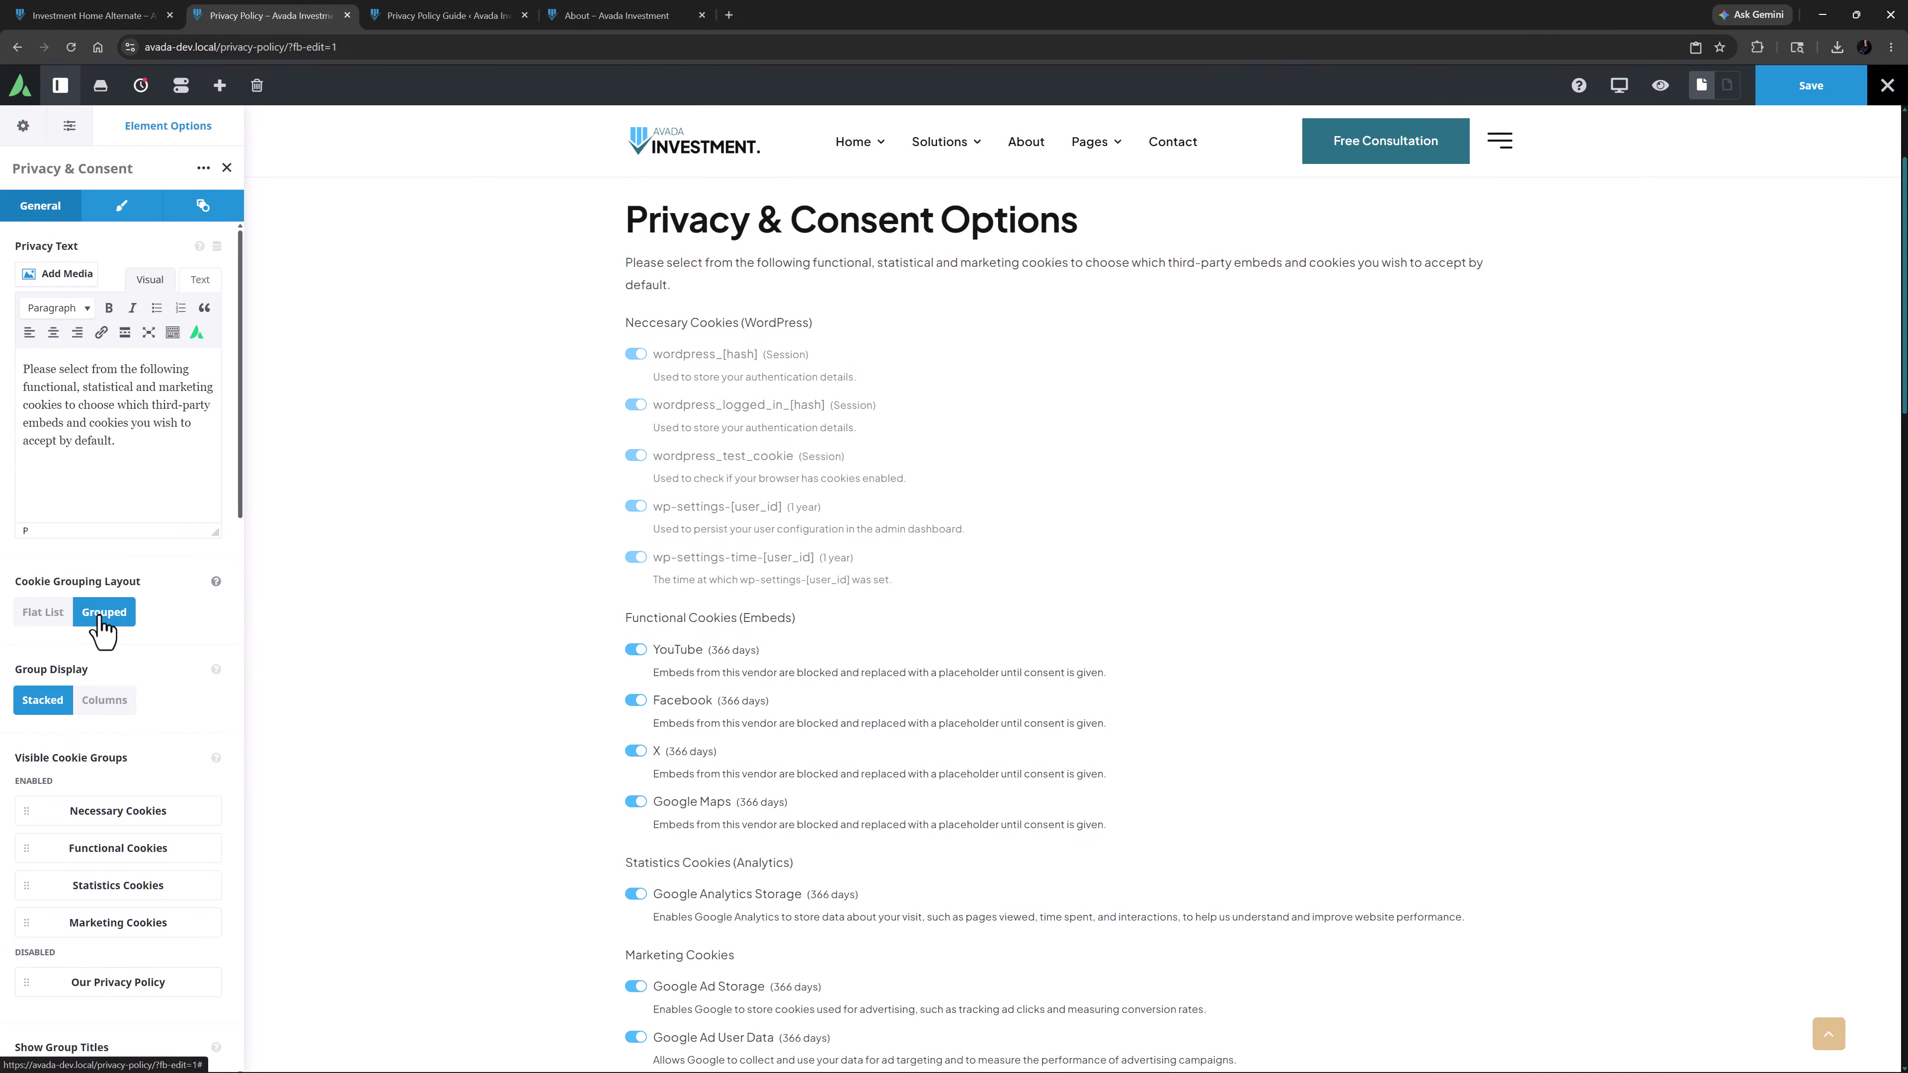
click(106, 701)
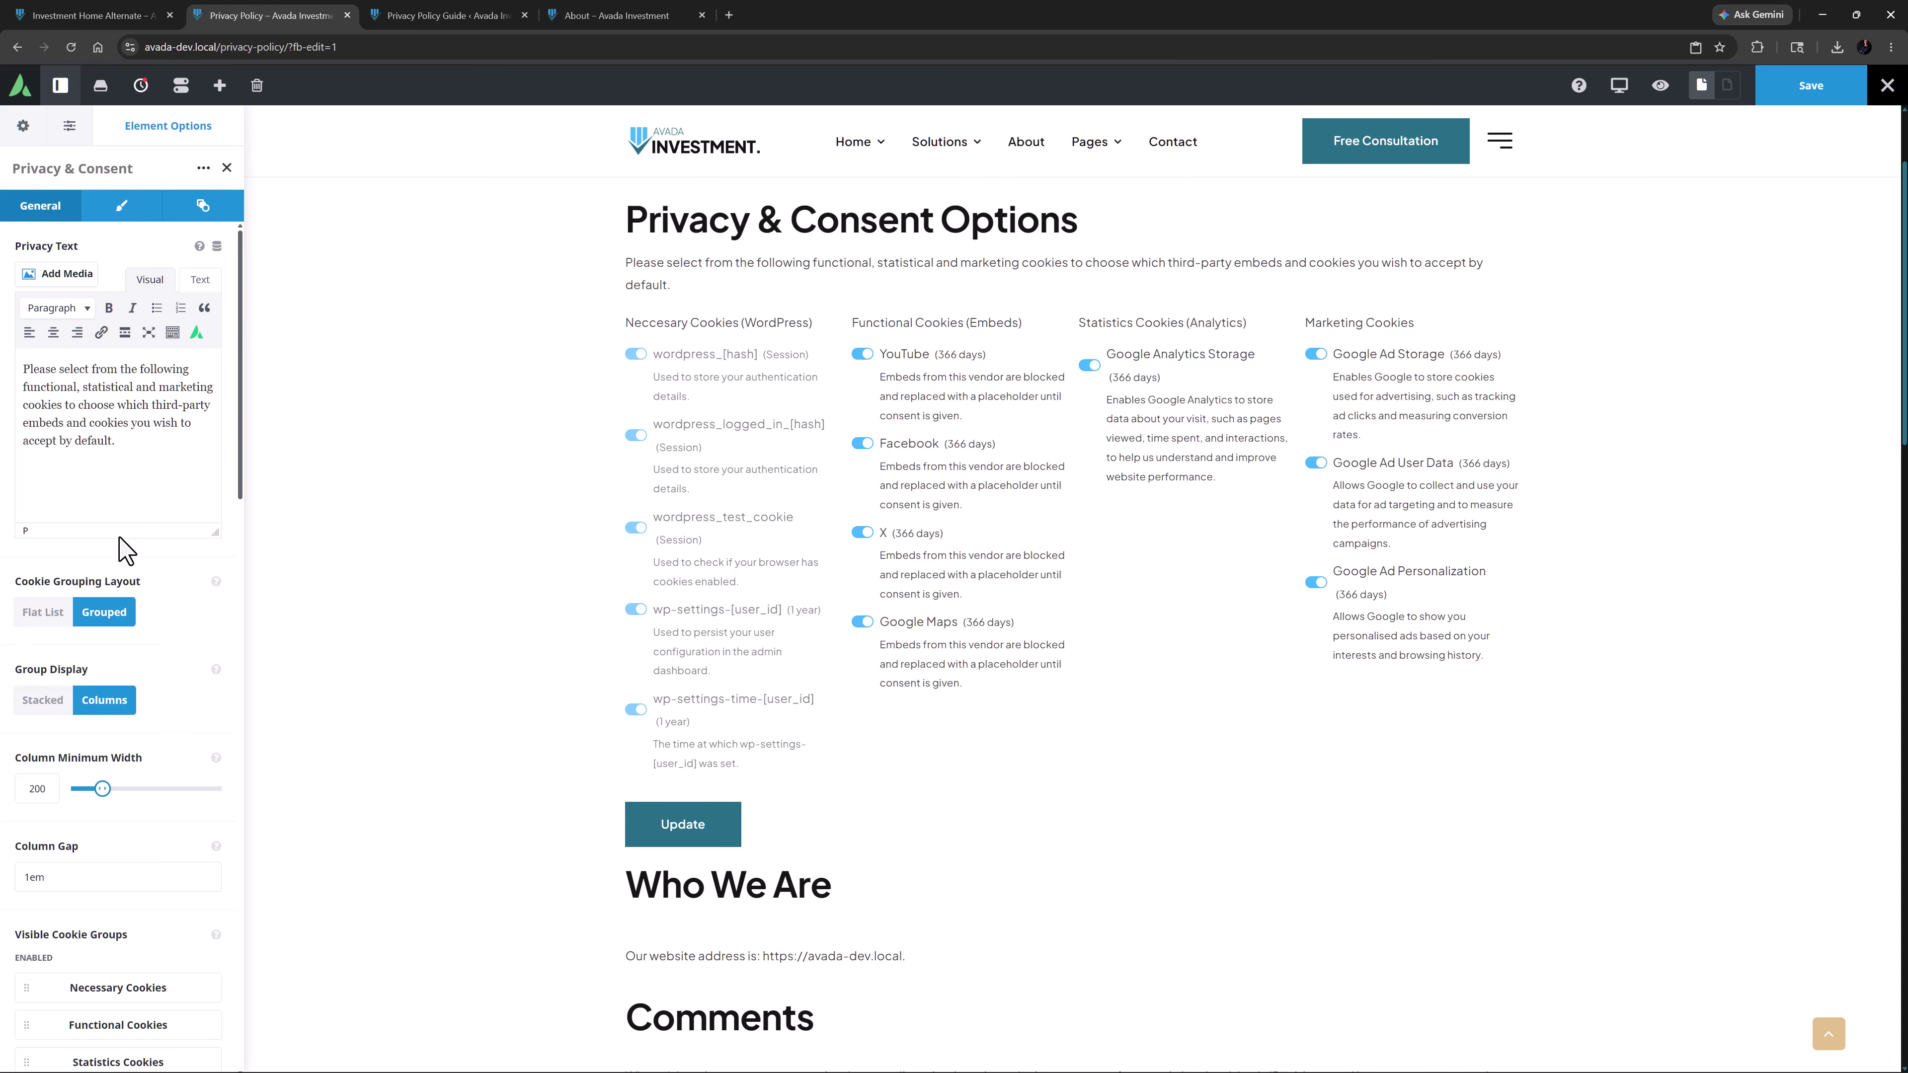
Read the Collapsible Groups description, try the Accordion option, and set it back to Off.
scroll(120, 545, down, 9)
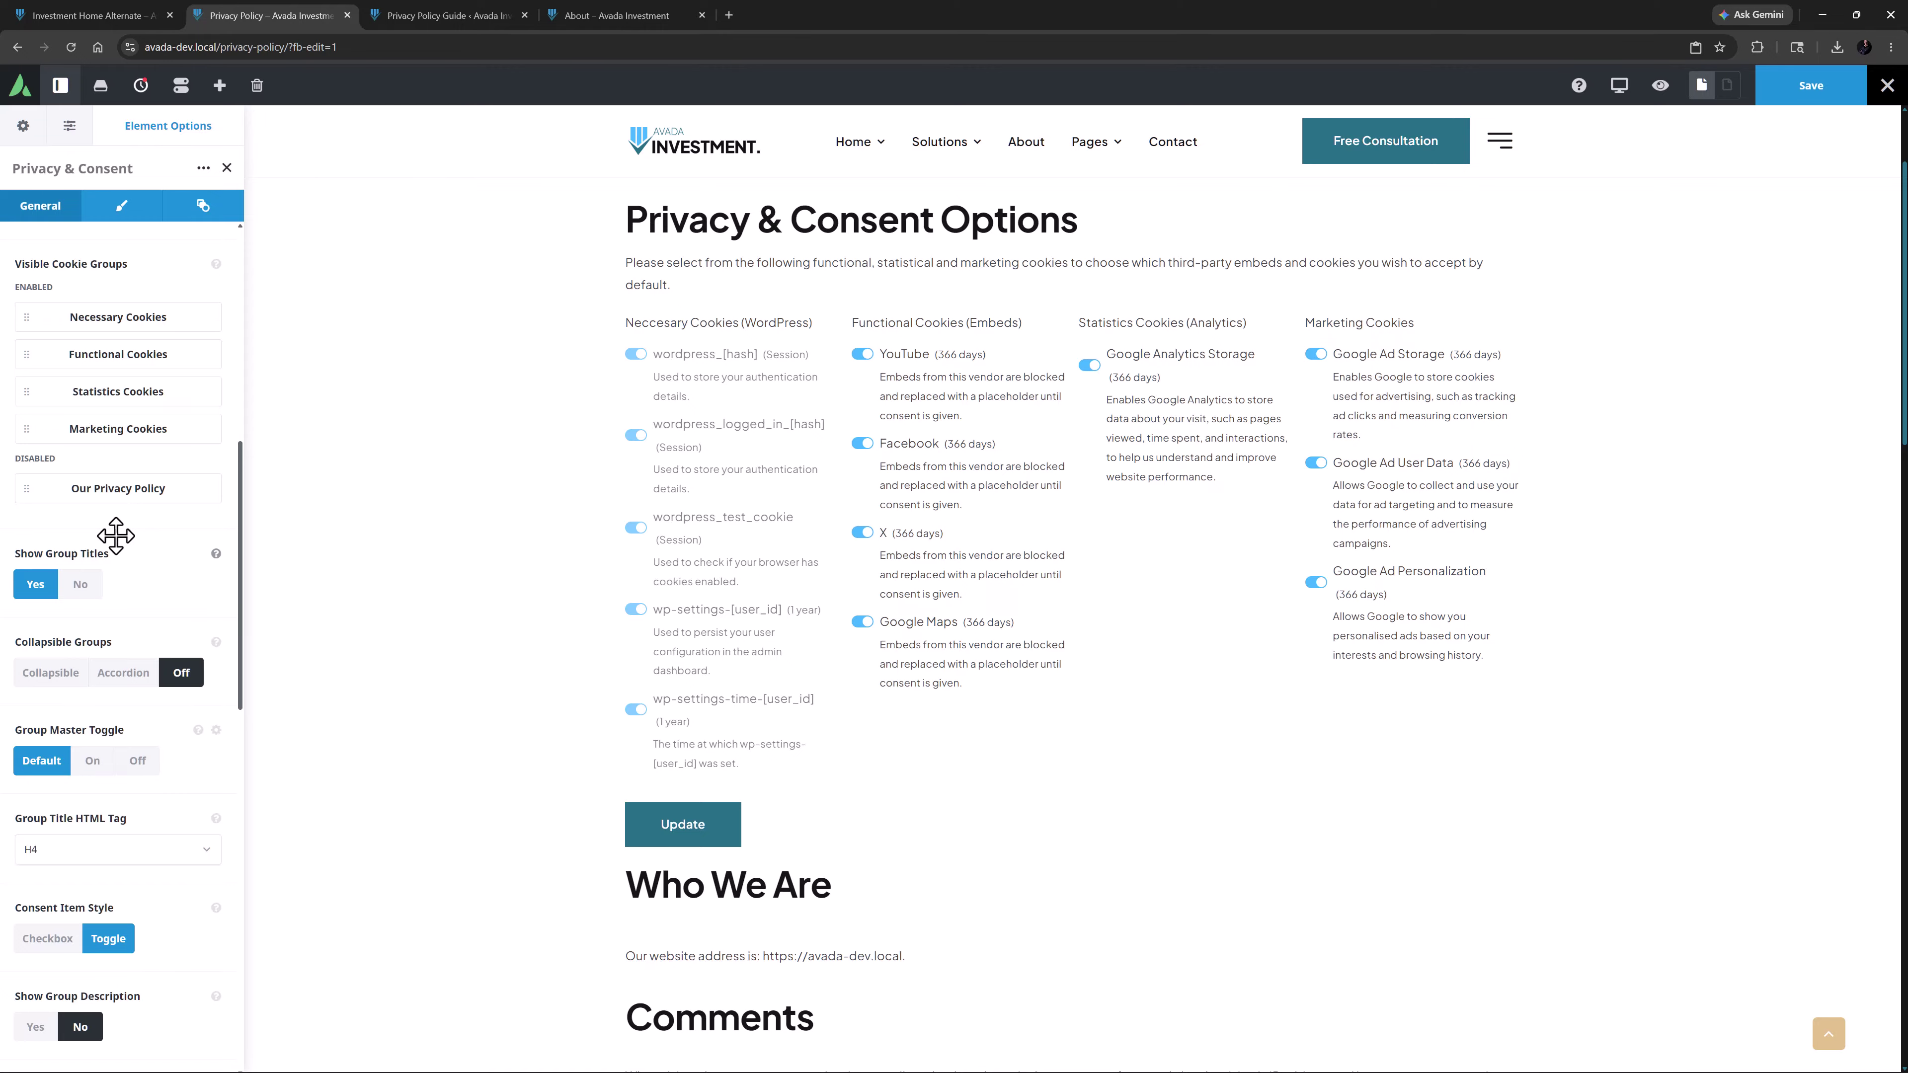
click(216, 643)
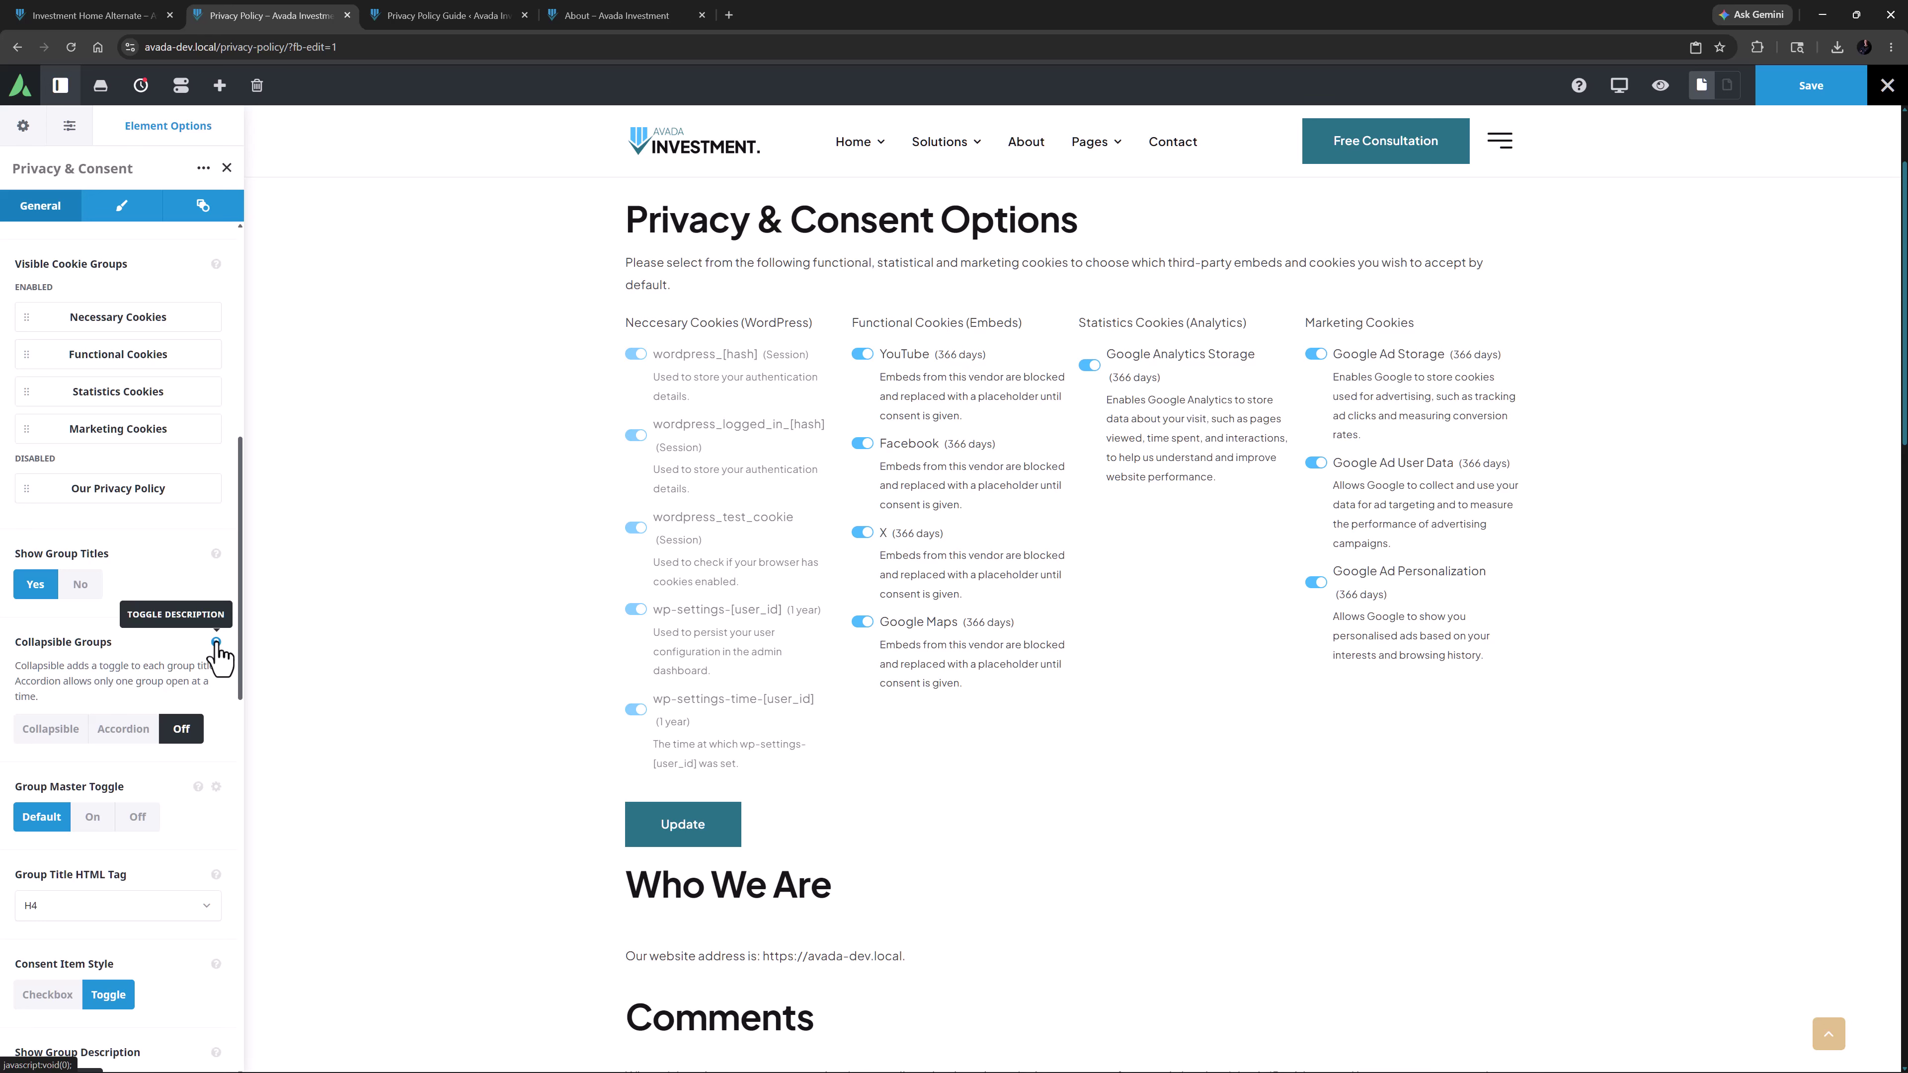
click(216, 642)
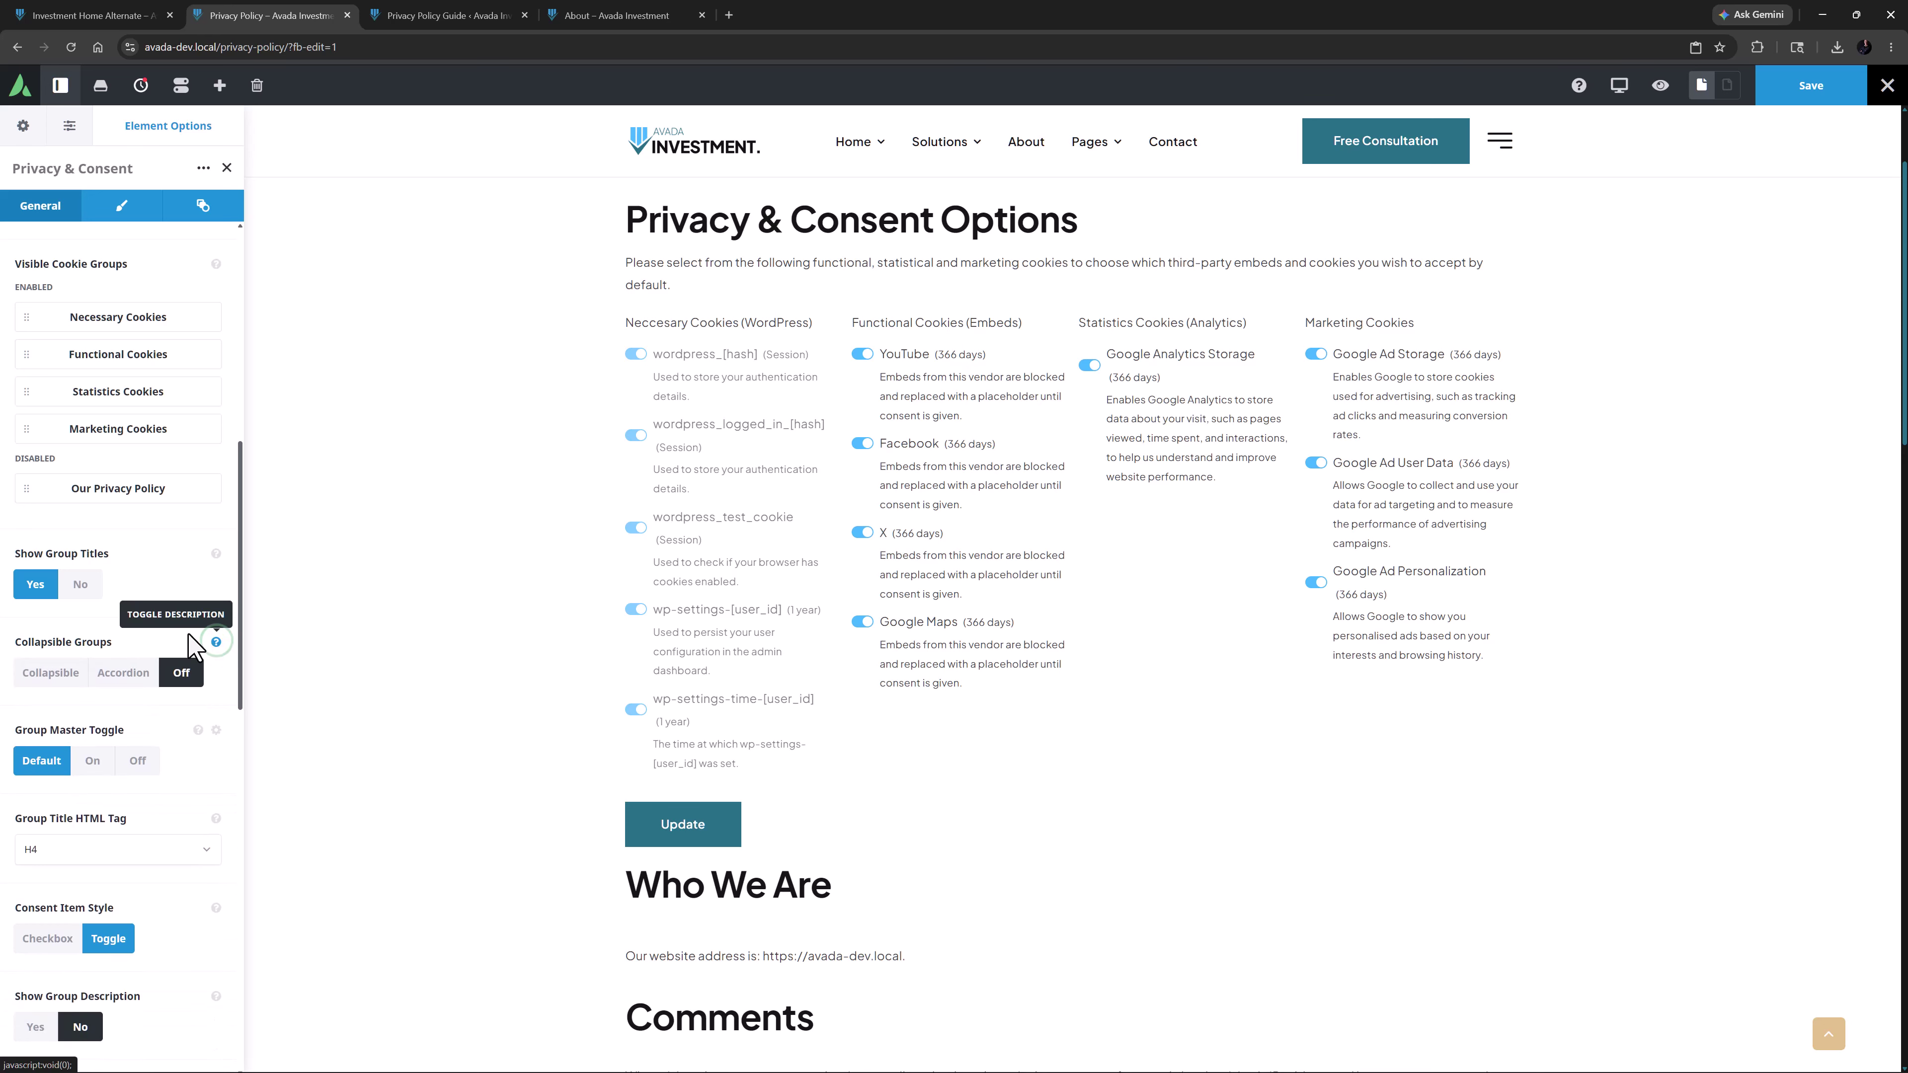
click(117, 674)
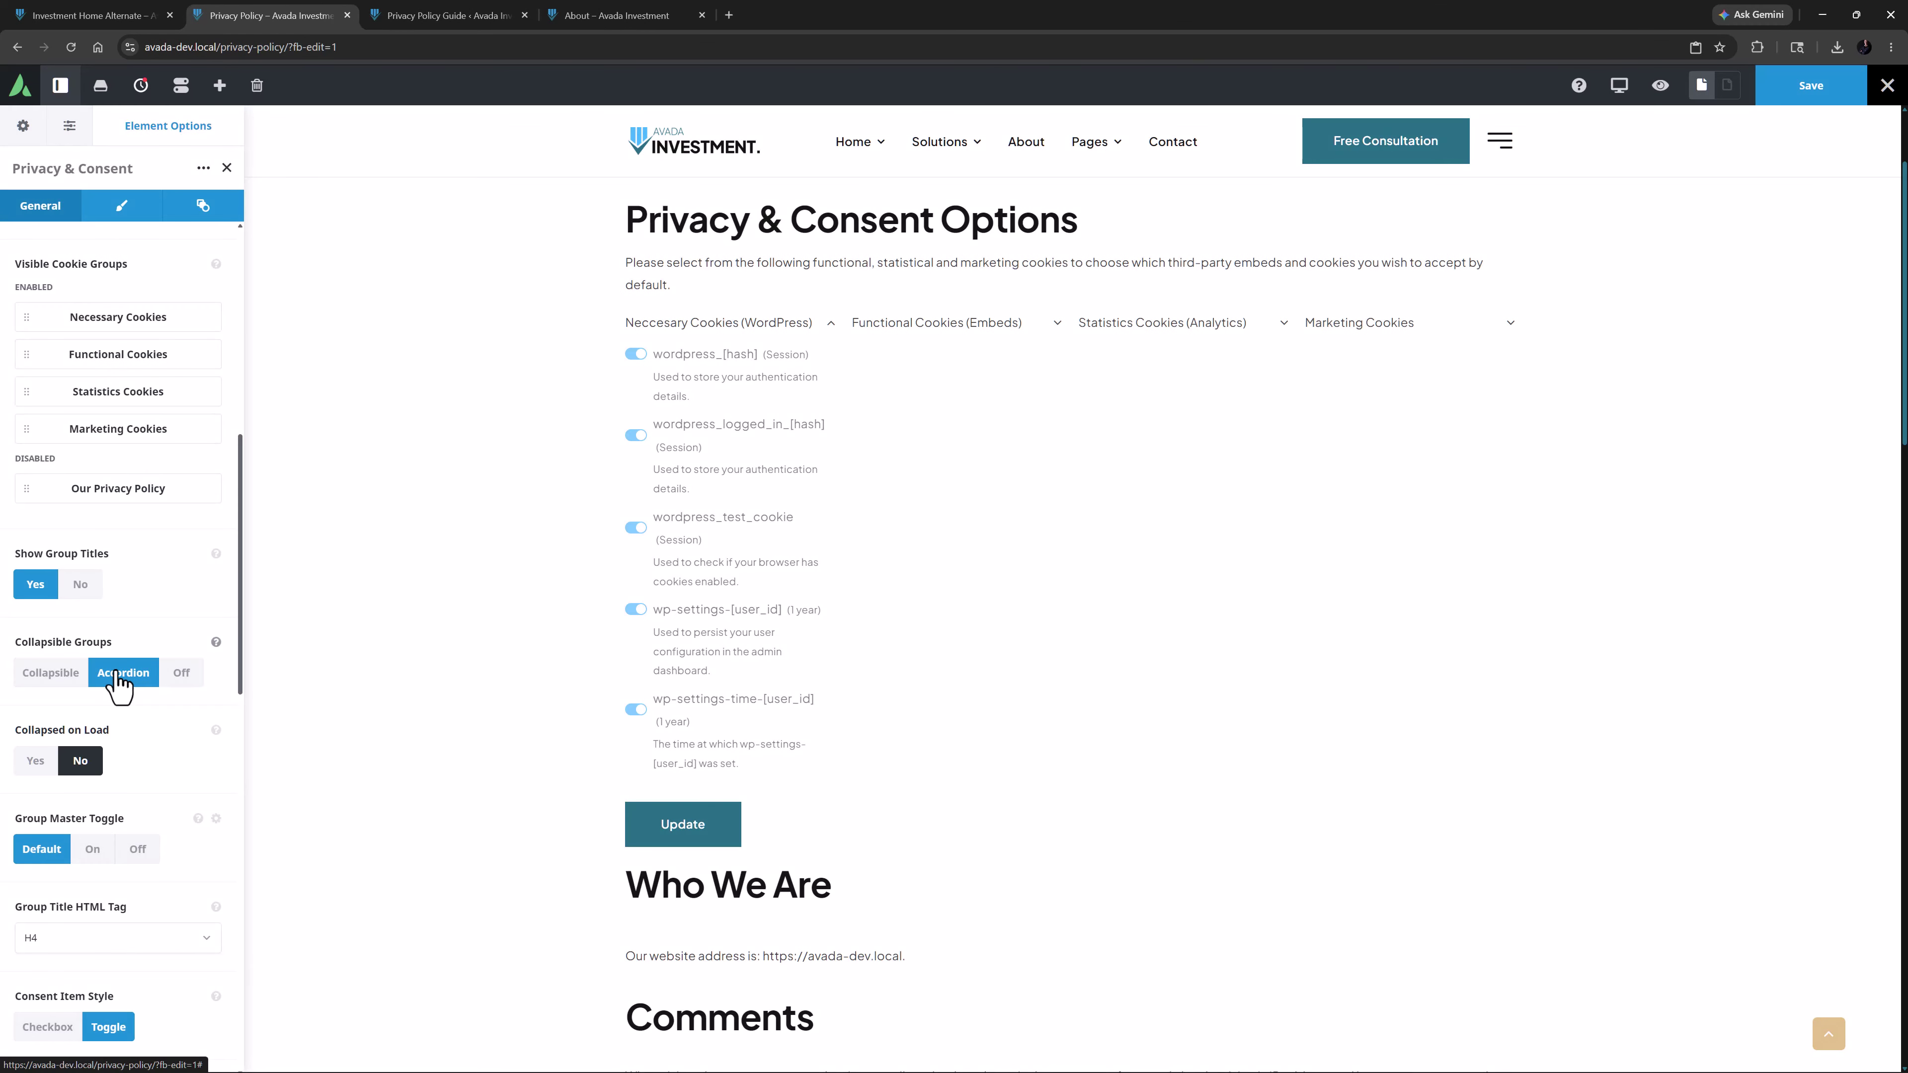
click(179, 675)
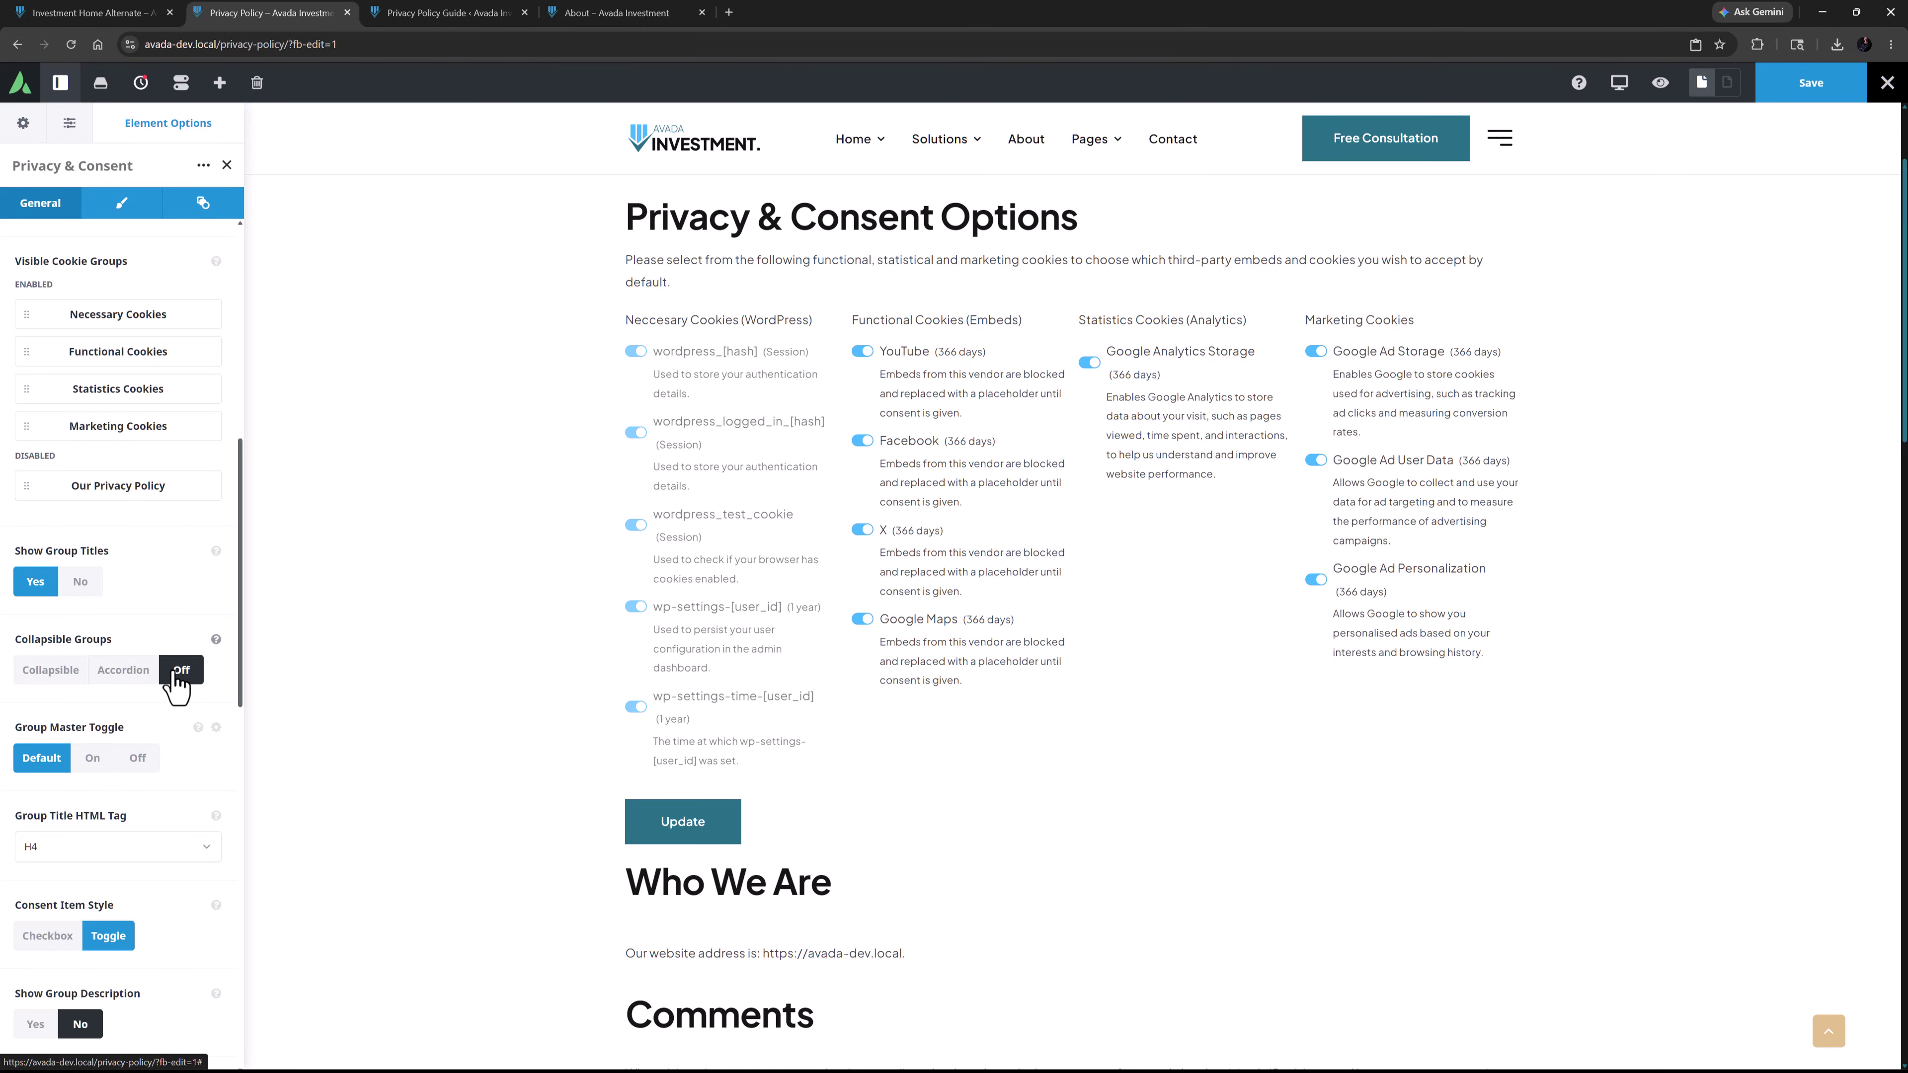
Set the Group Title HTML Tag of the Privacy & Consent element to H3.
scroll(183, 779, down, 7)
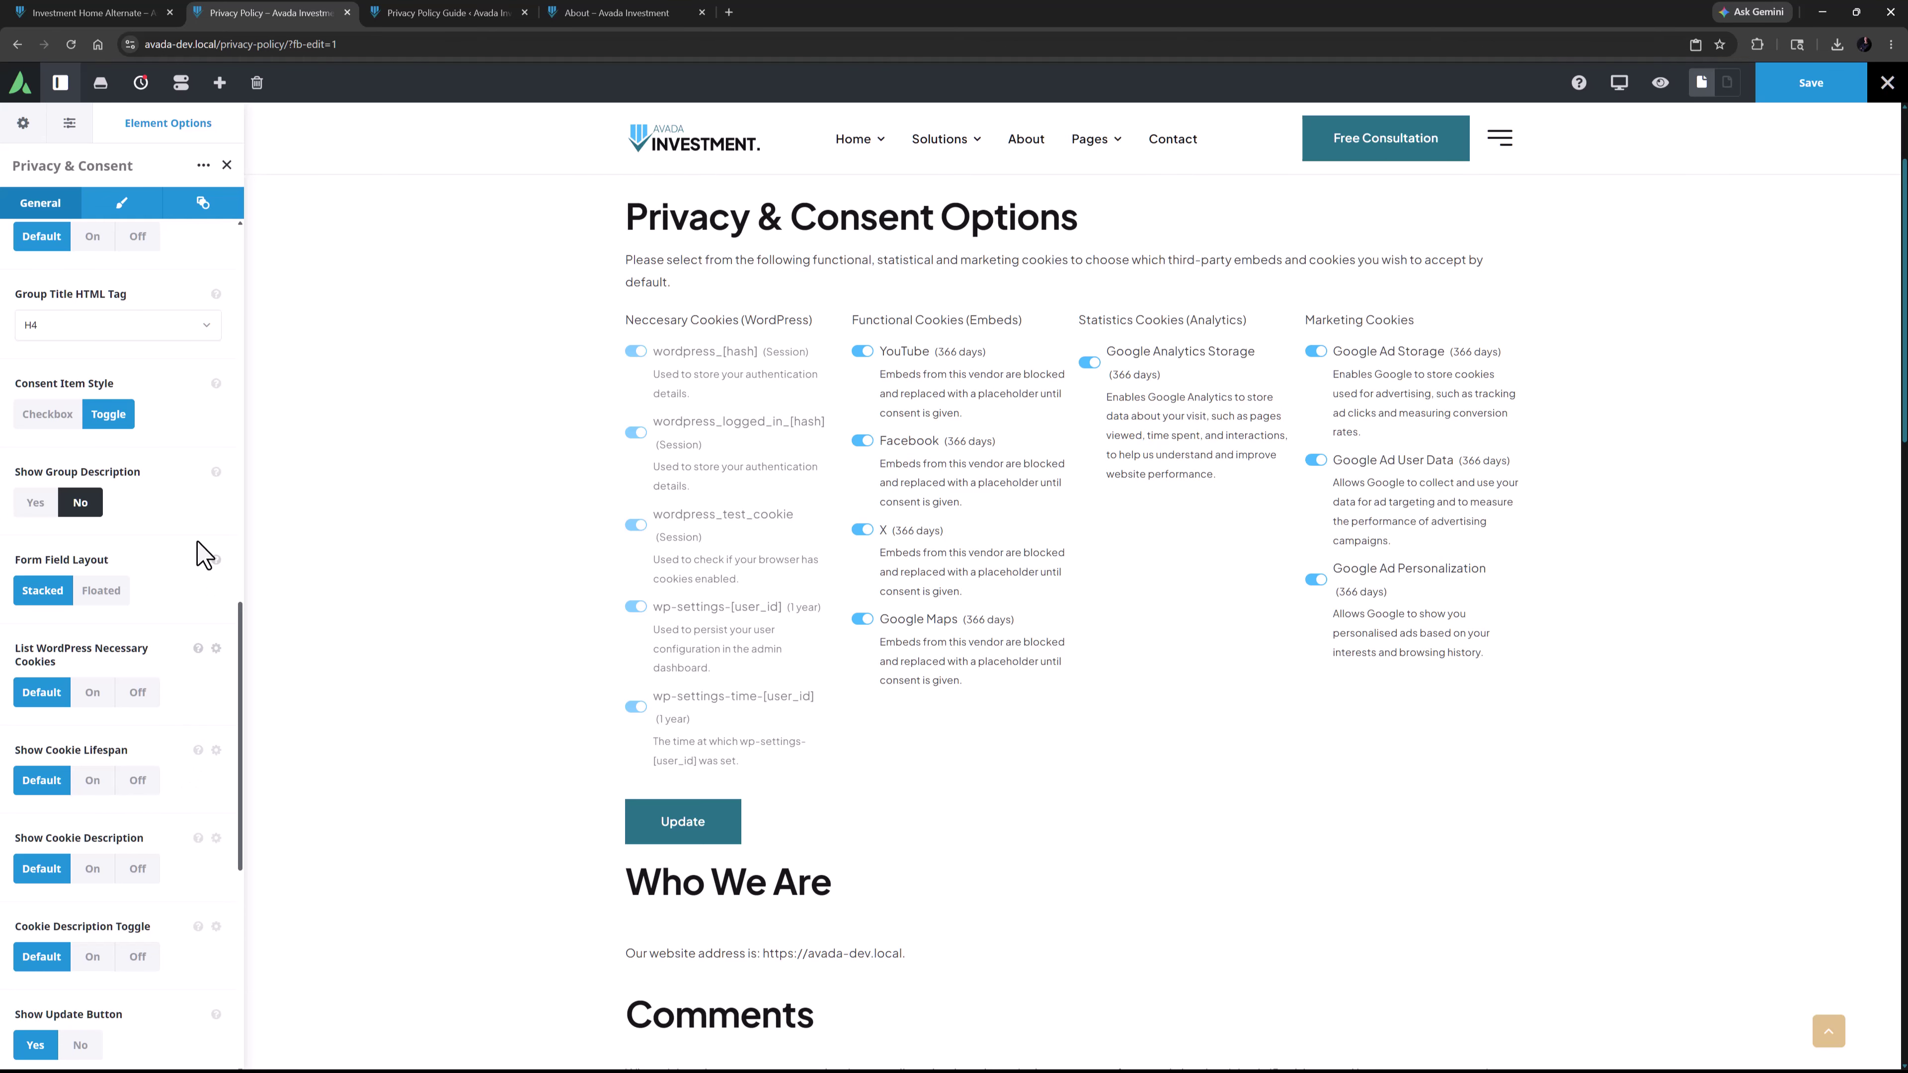
click(123, 327)
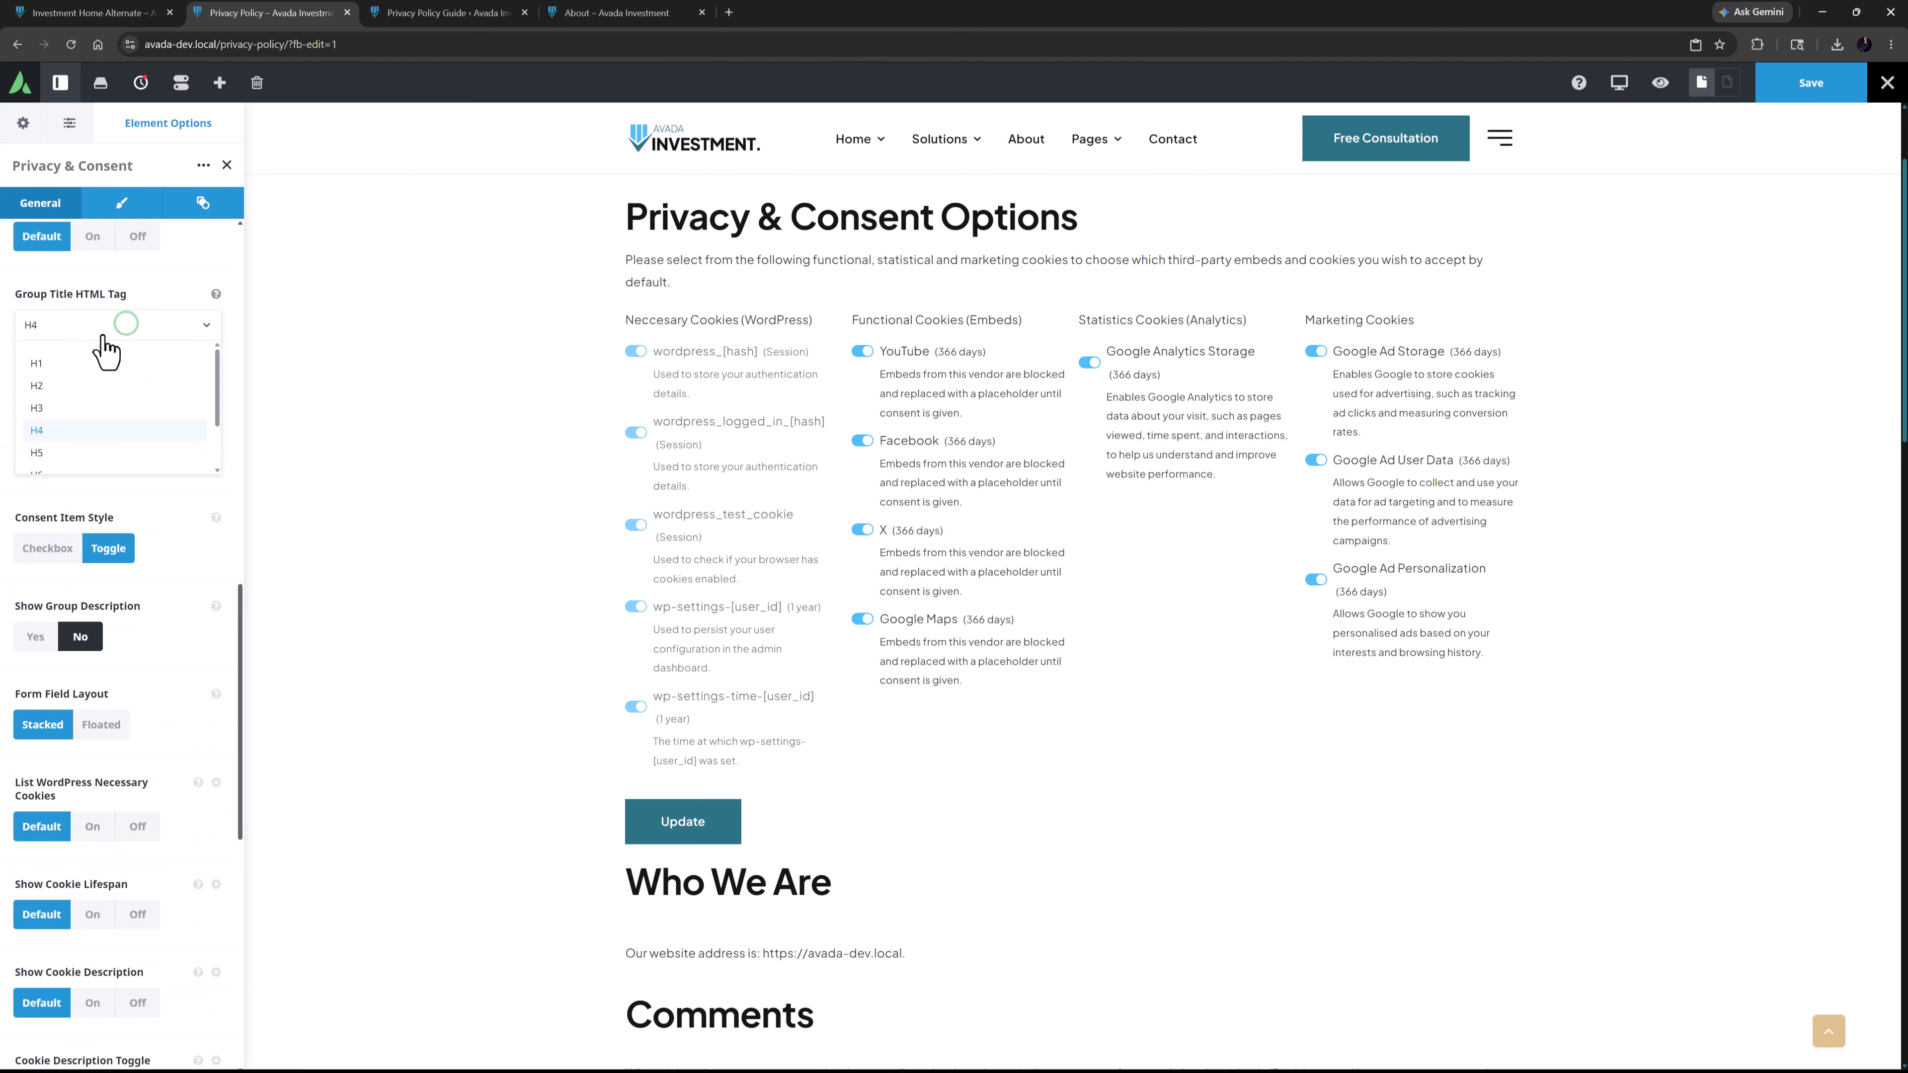
click(45, 409)
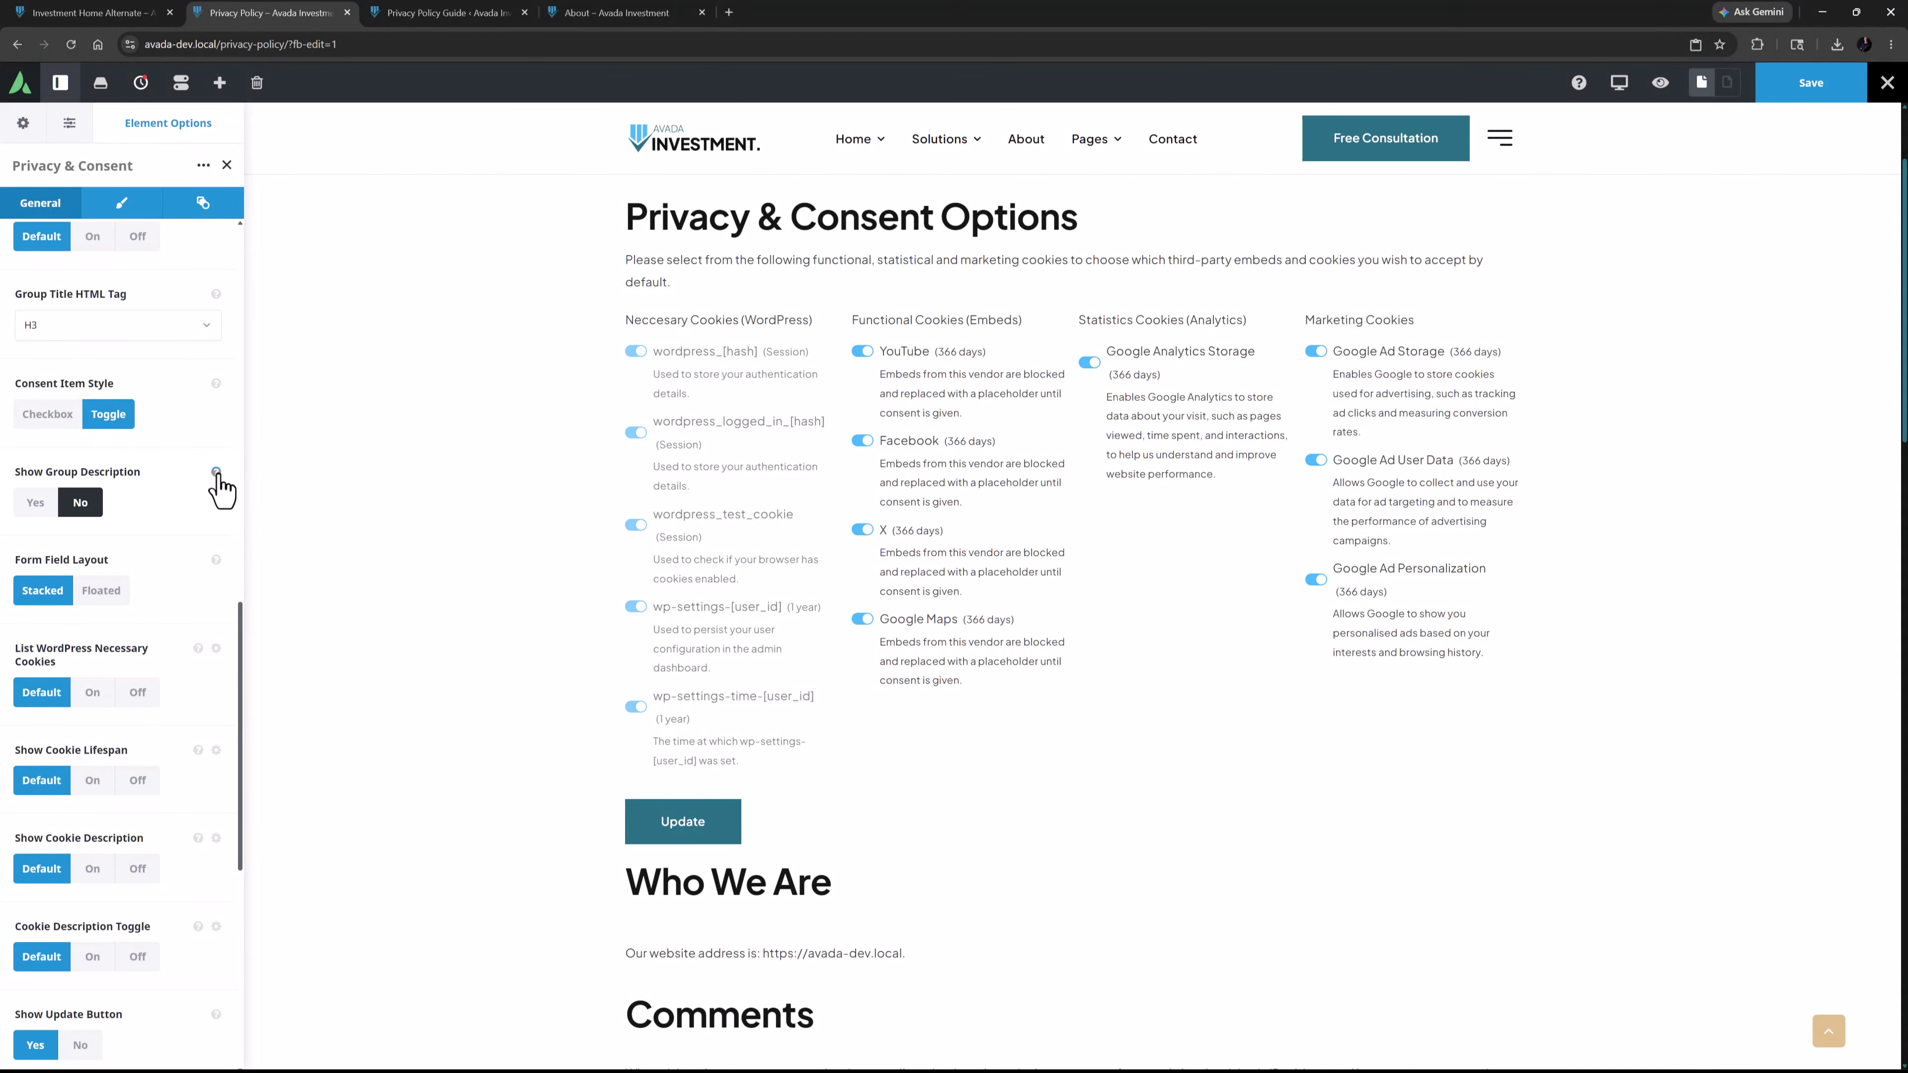
Read the Show Group Description help, enable the group descriptions, and set the form field layout to Floated.
click(217, 475)
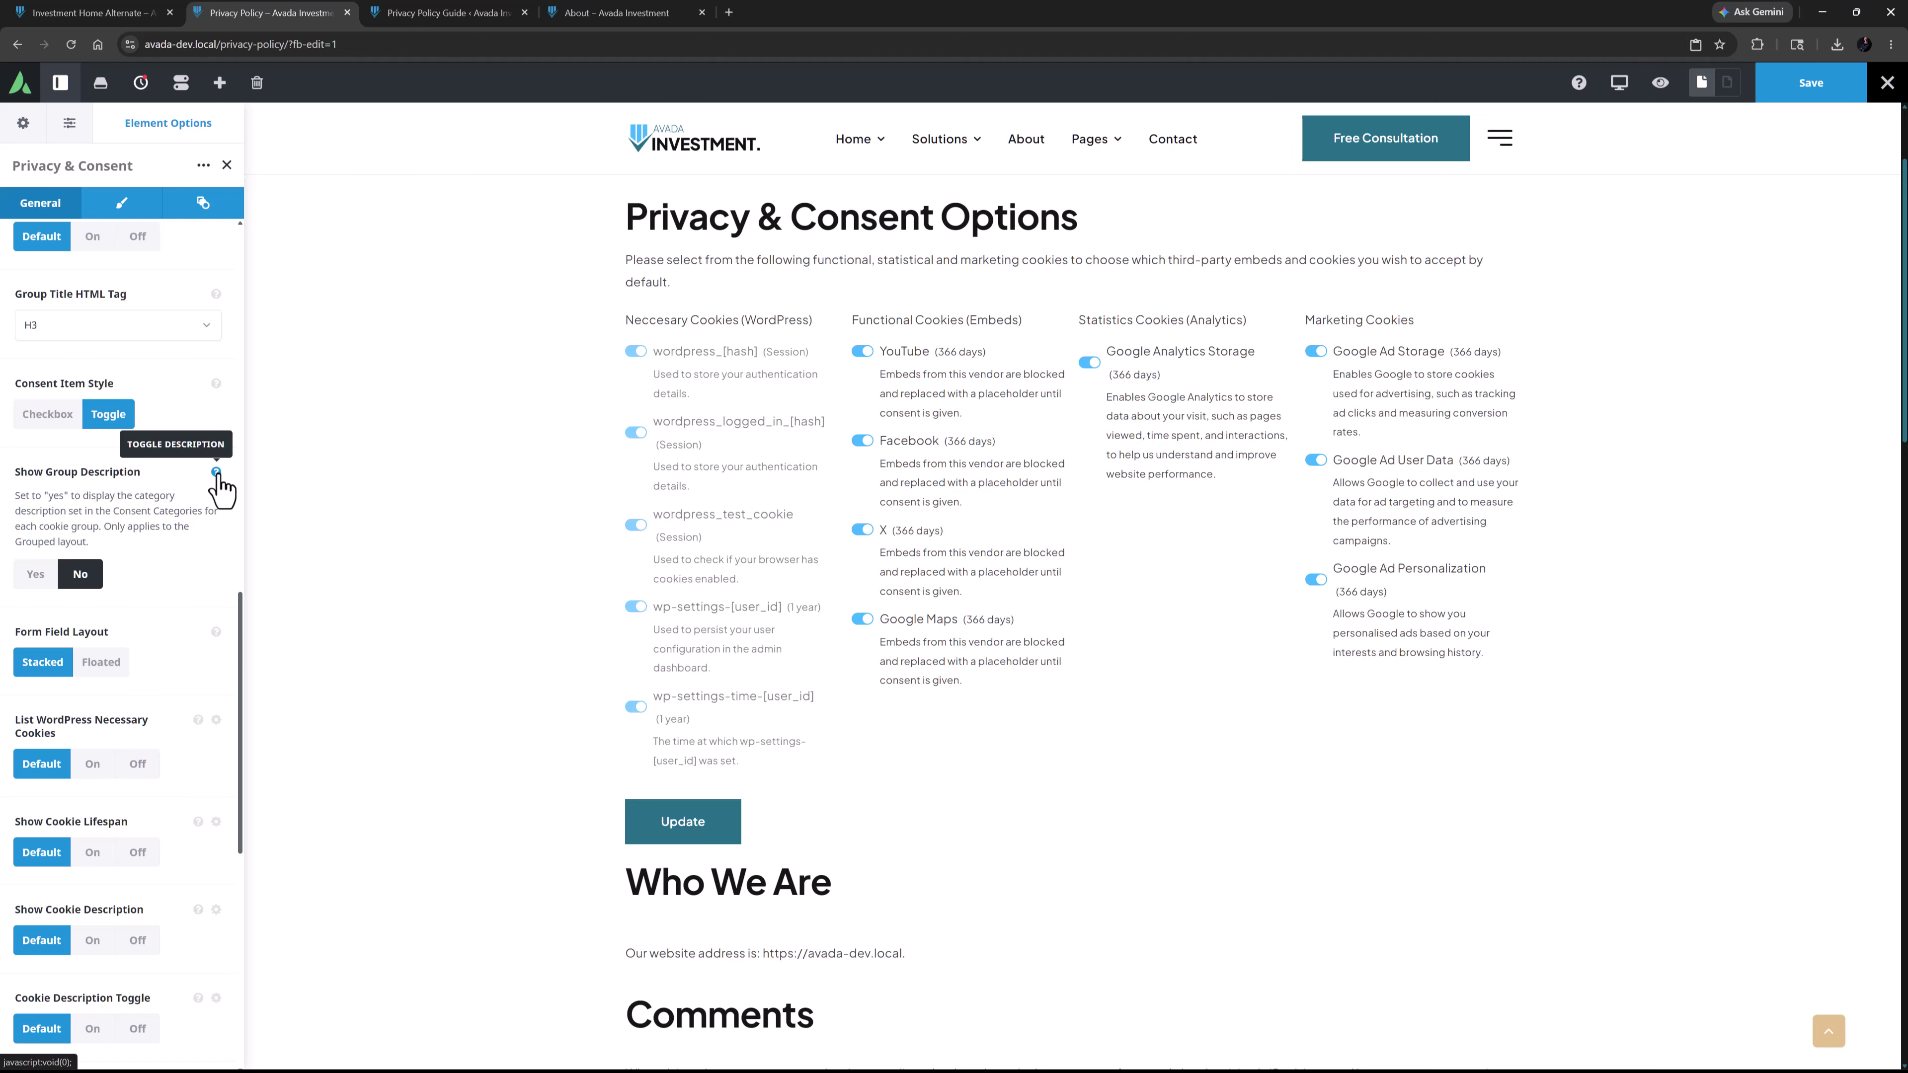
click(216, 472)
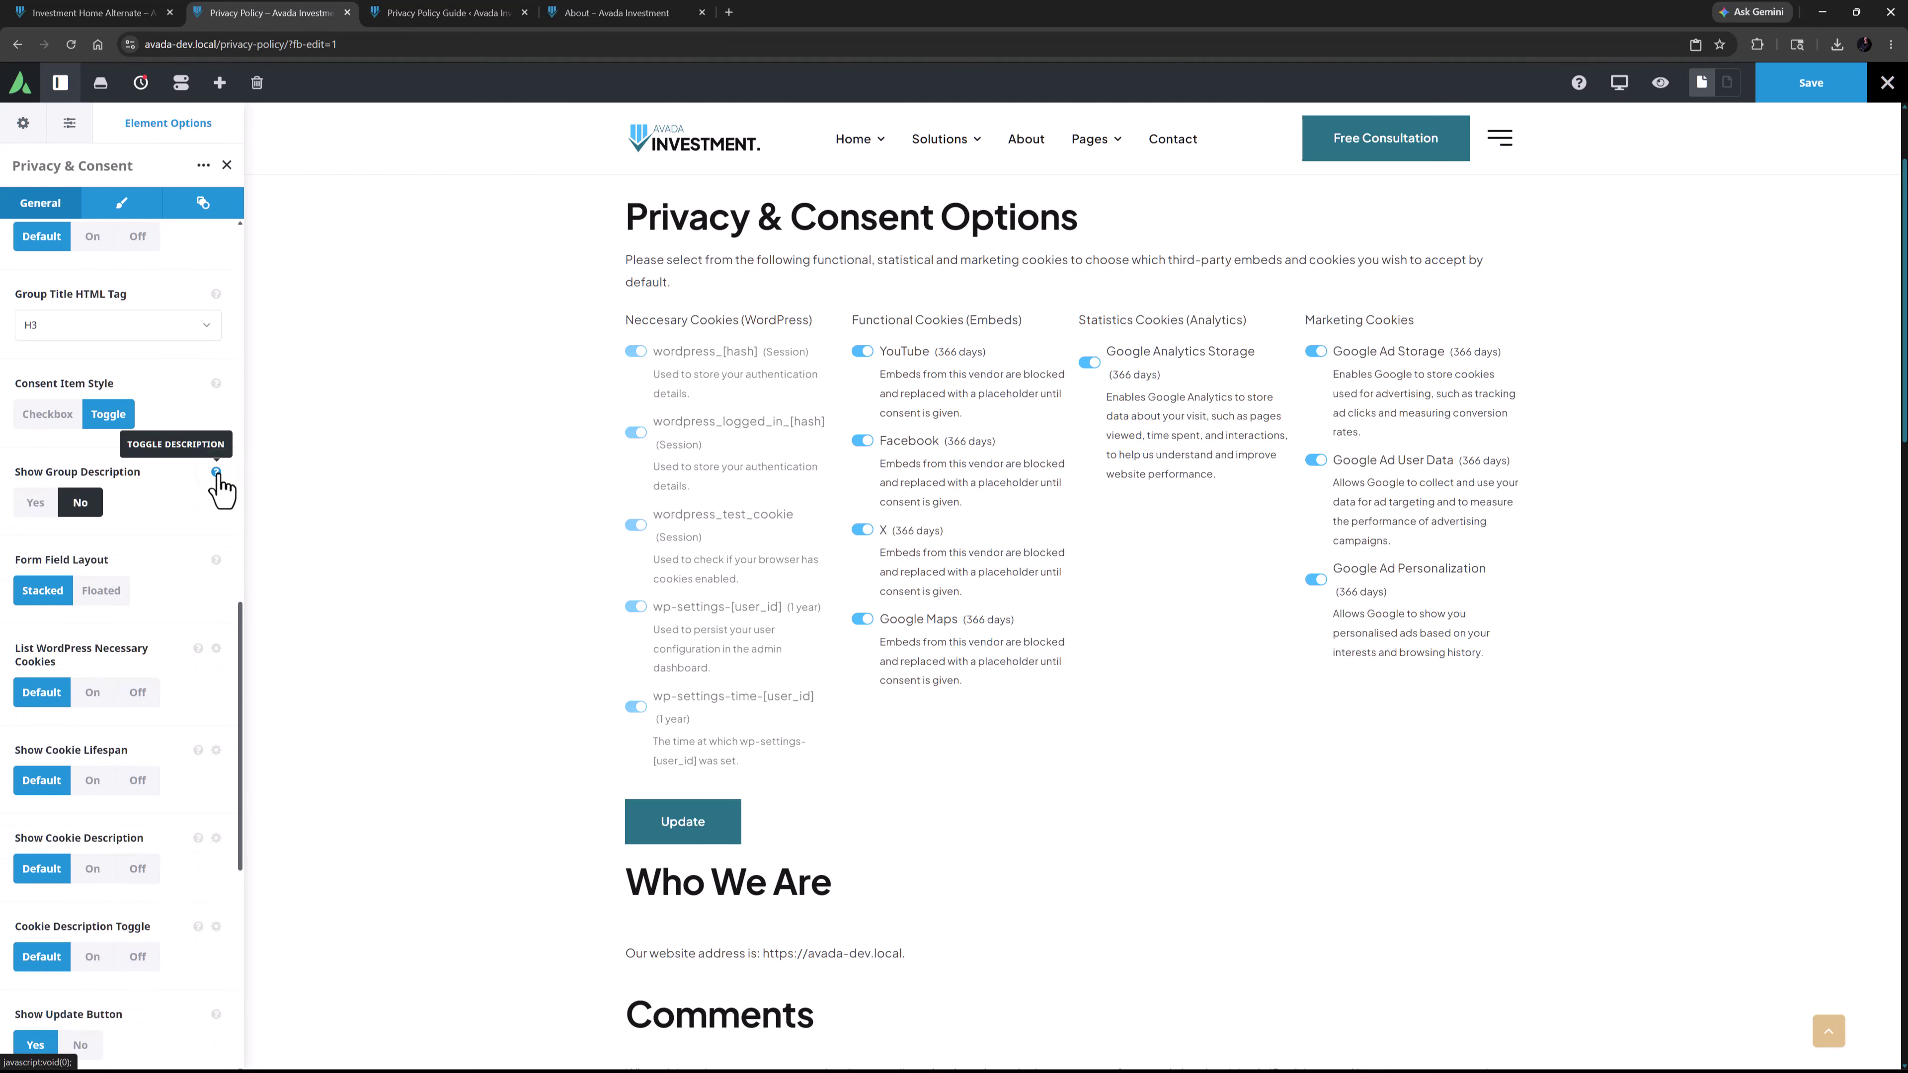
click(35, 503)
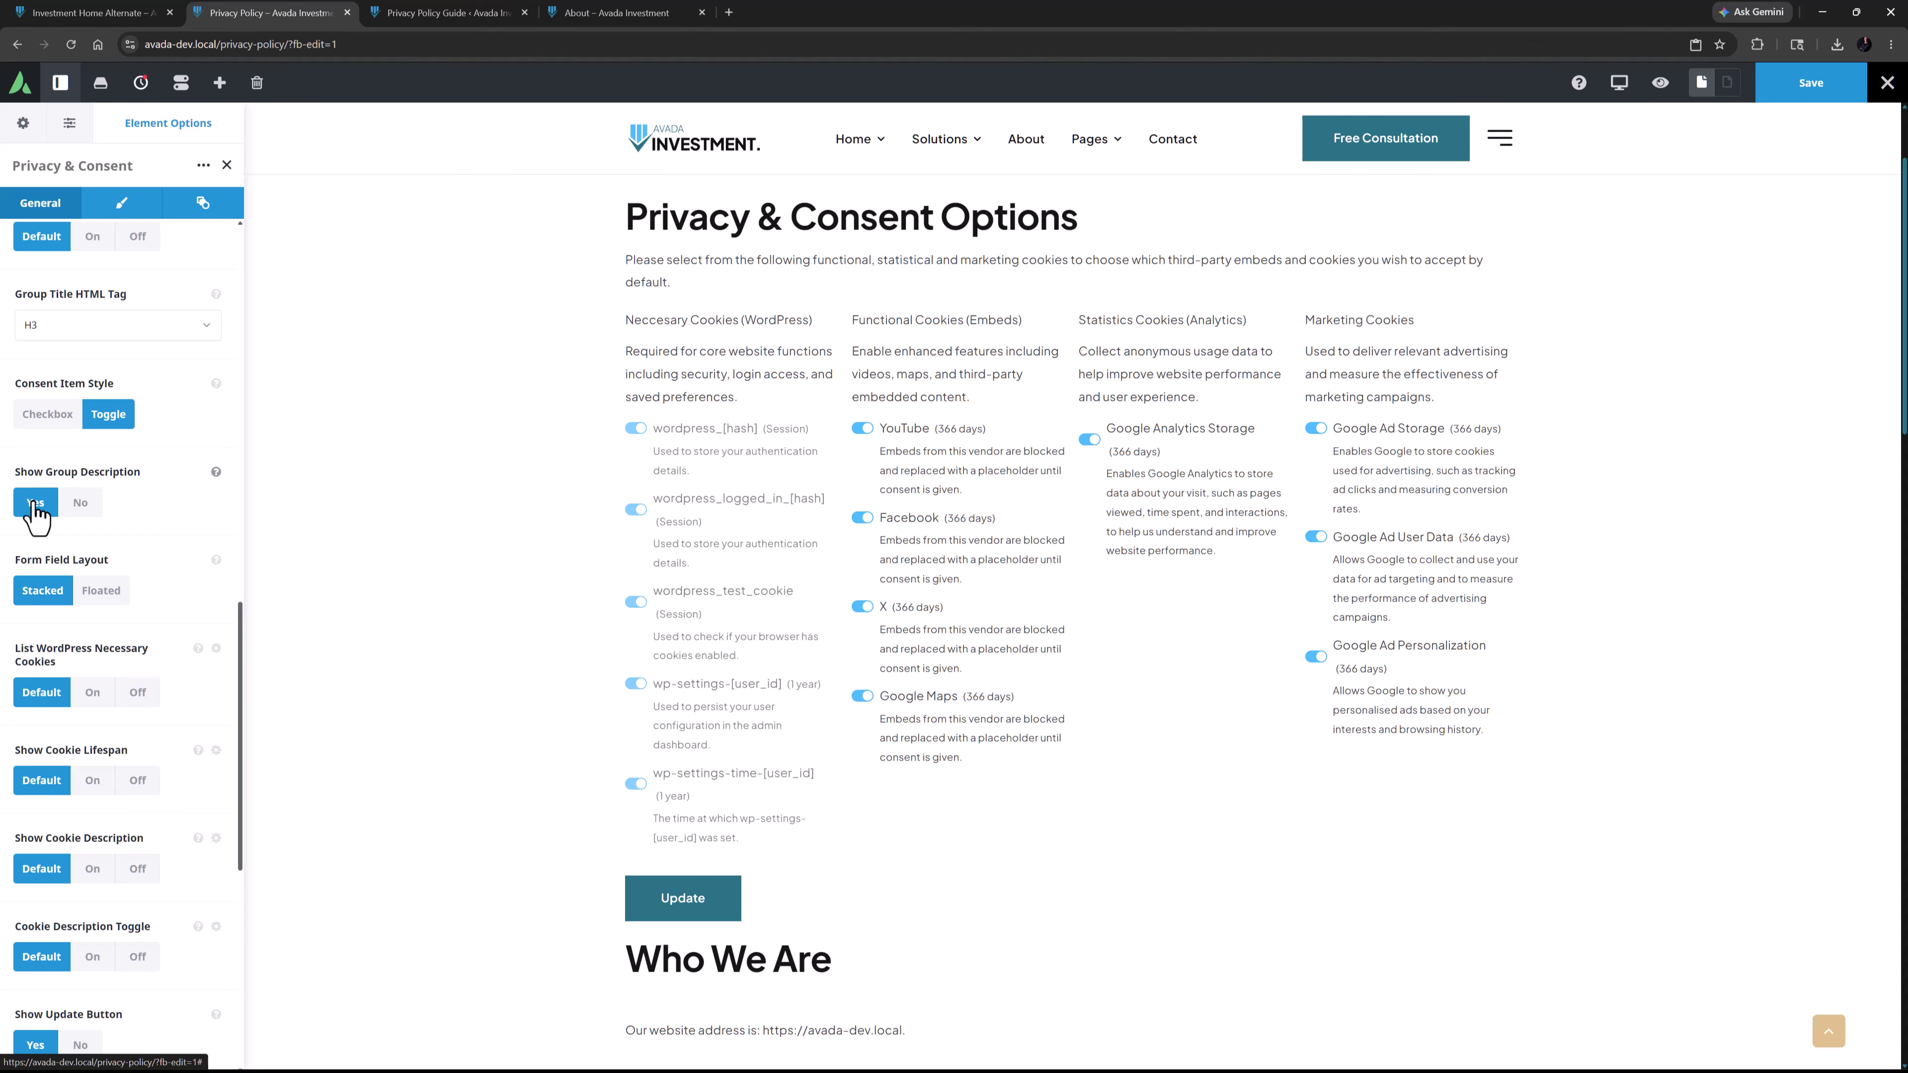
click(101, 593)
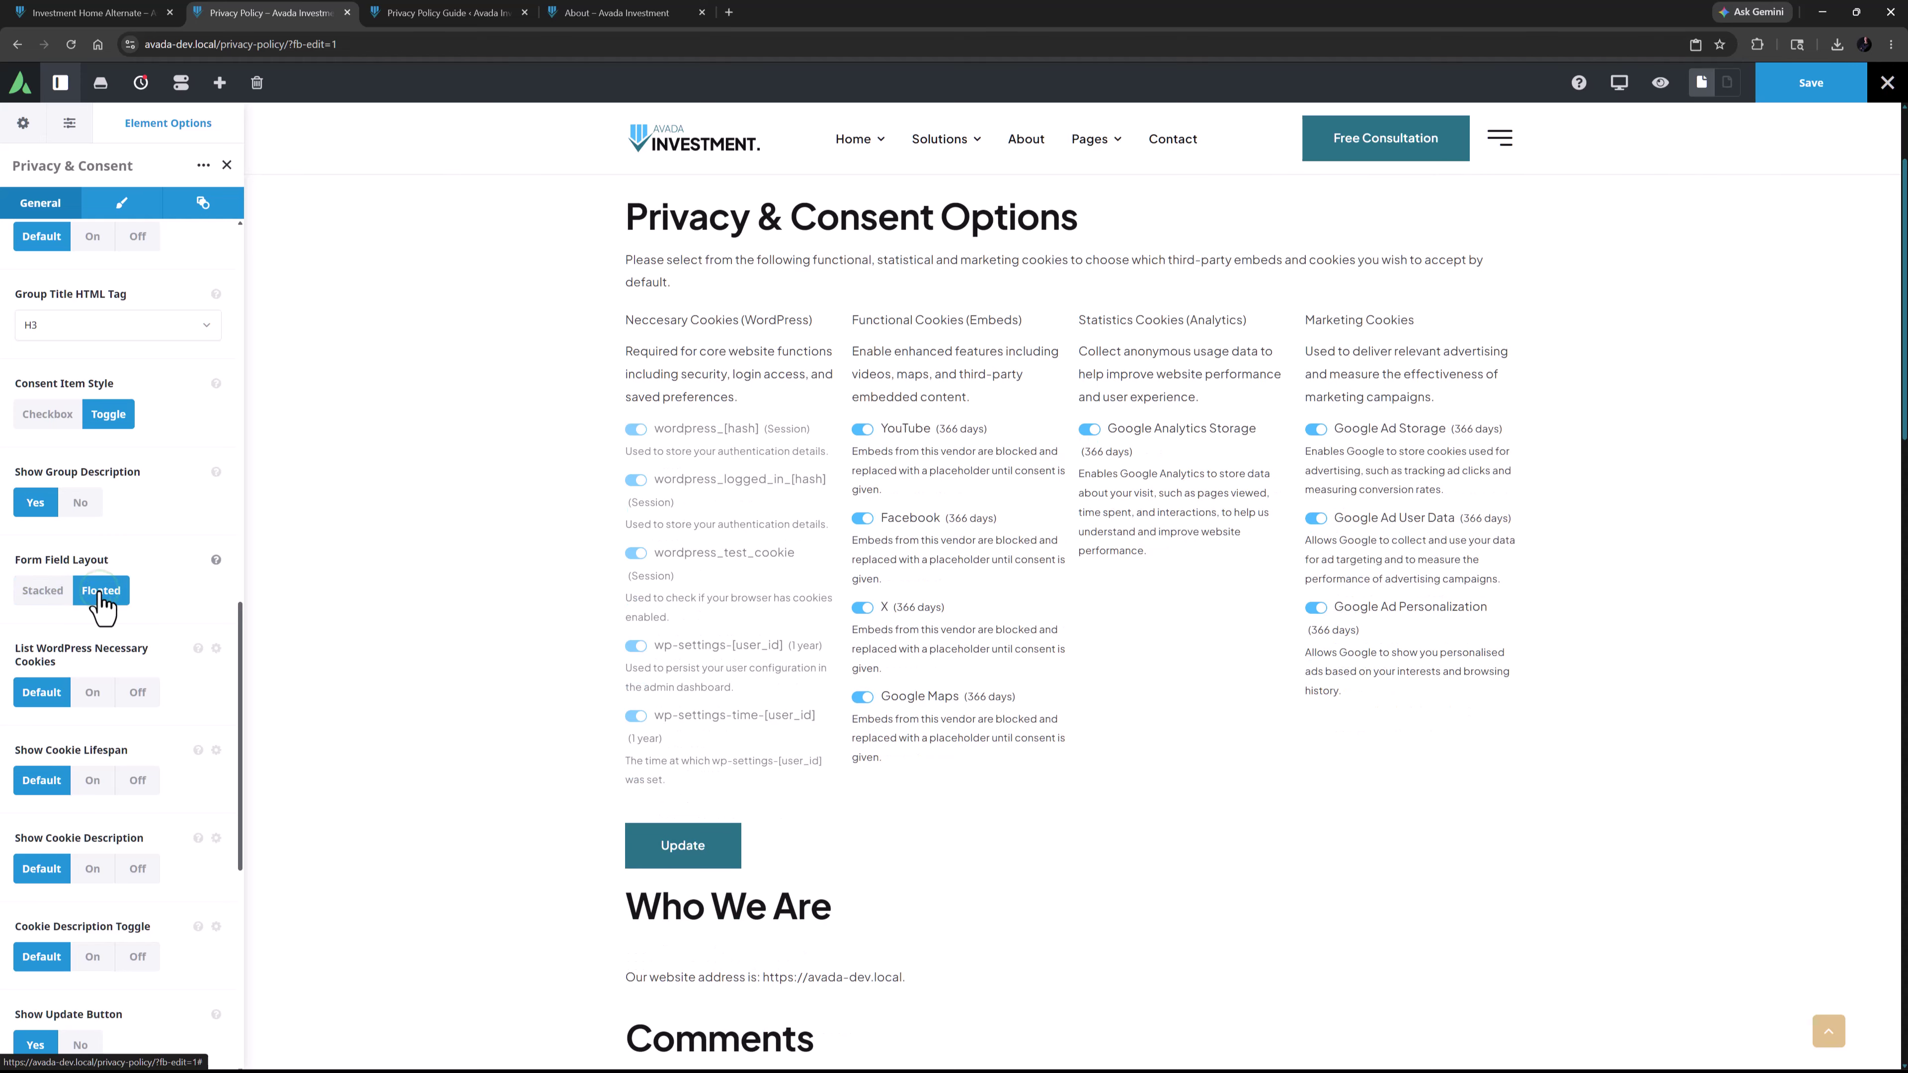
Try the Flat List cookie grouping layout with floated fields, and return to the Grouped layout.
scroll(103, 607, up, 10)
scroll(103, 608, up, 3)
click(64, 610)
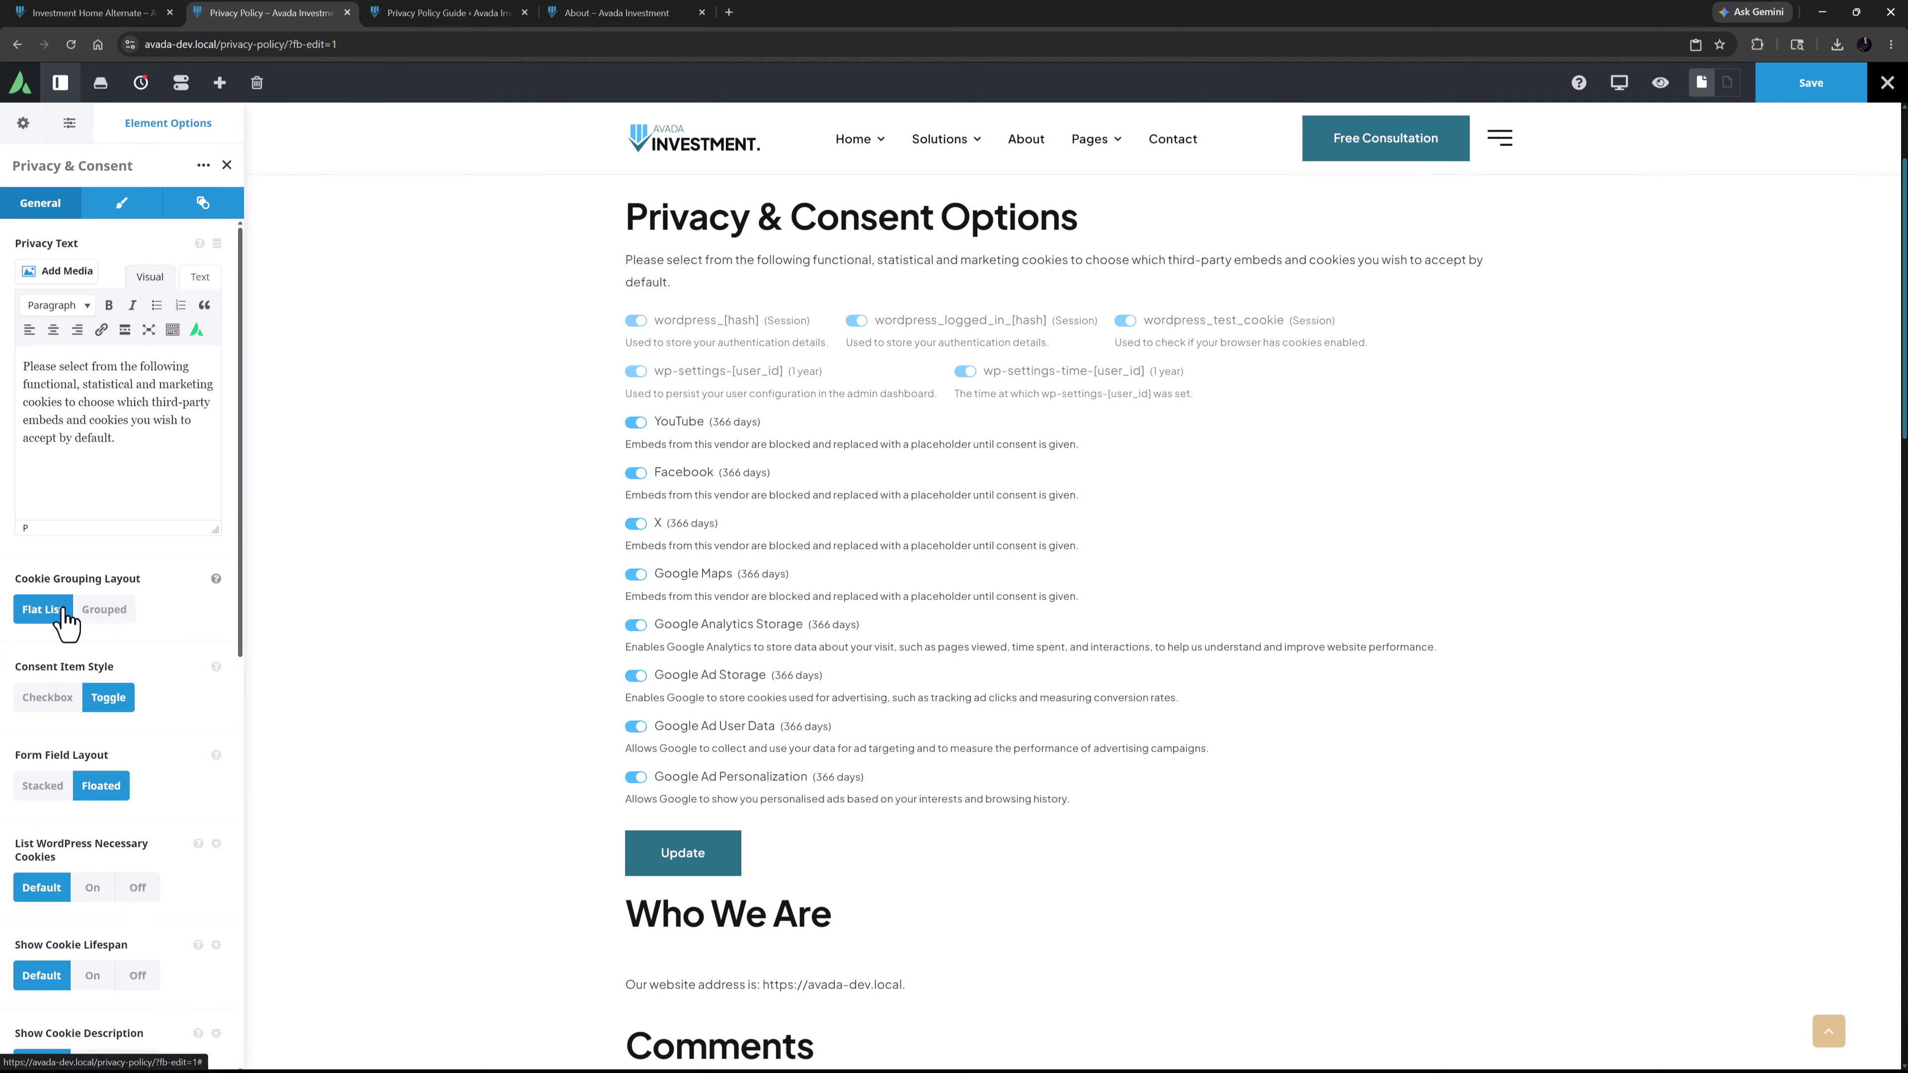
click(101, 612)
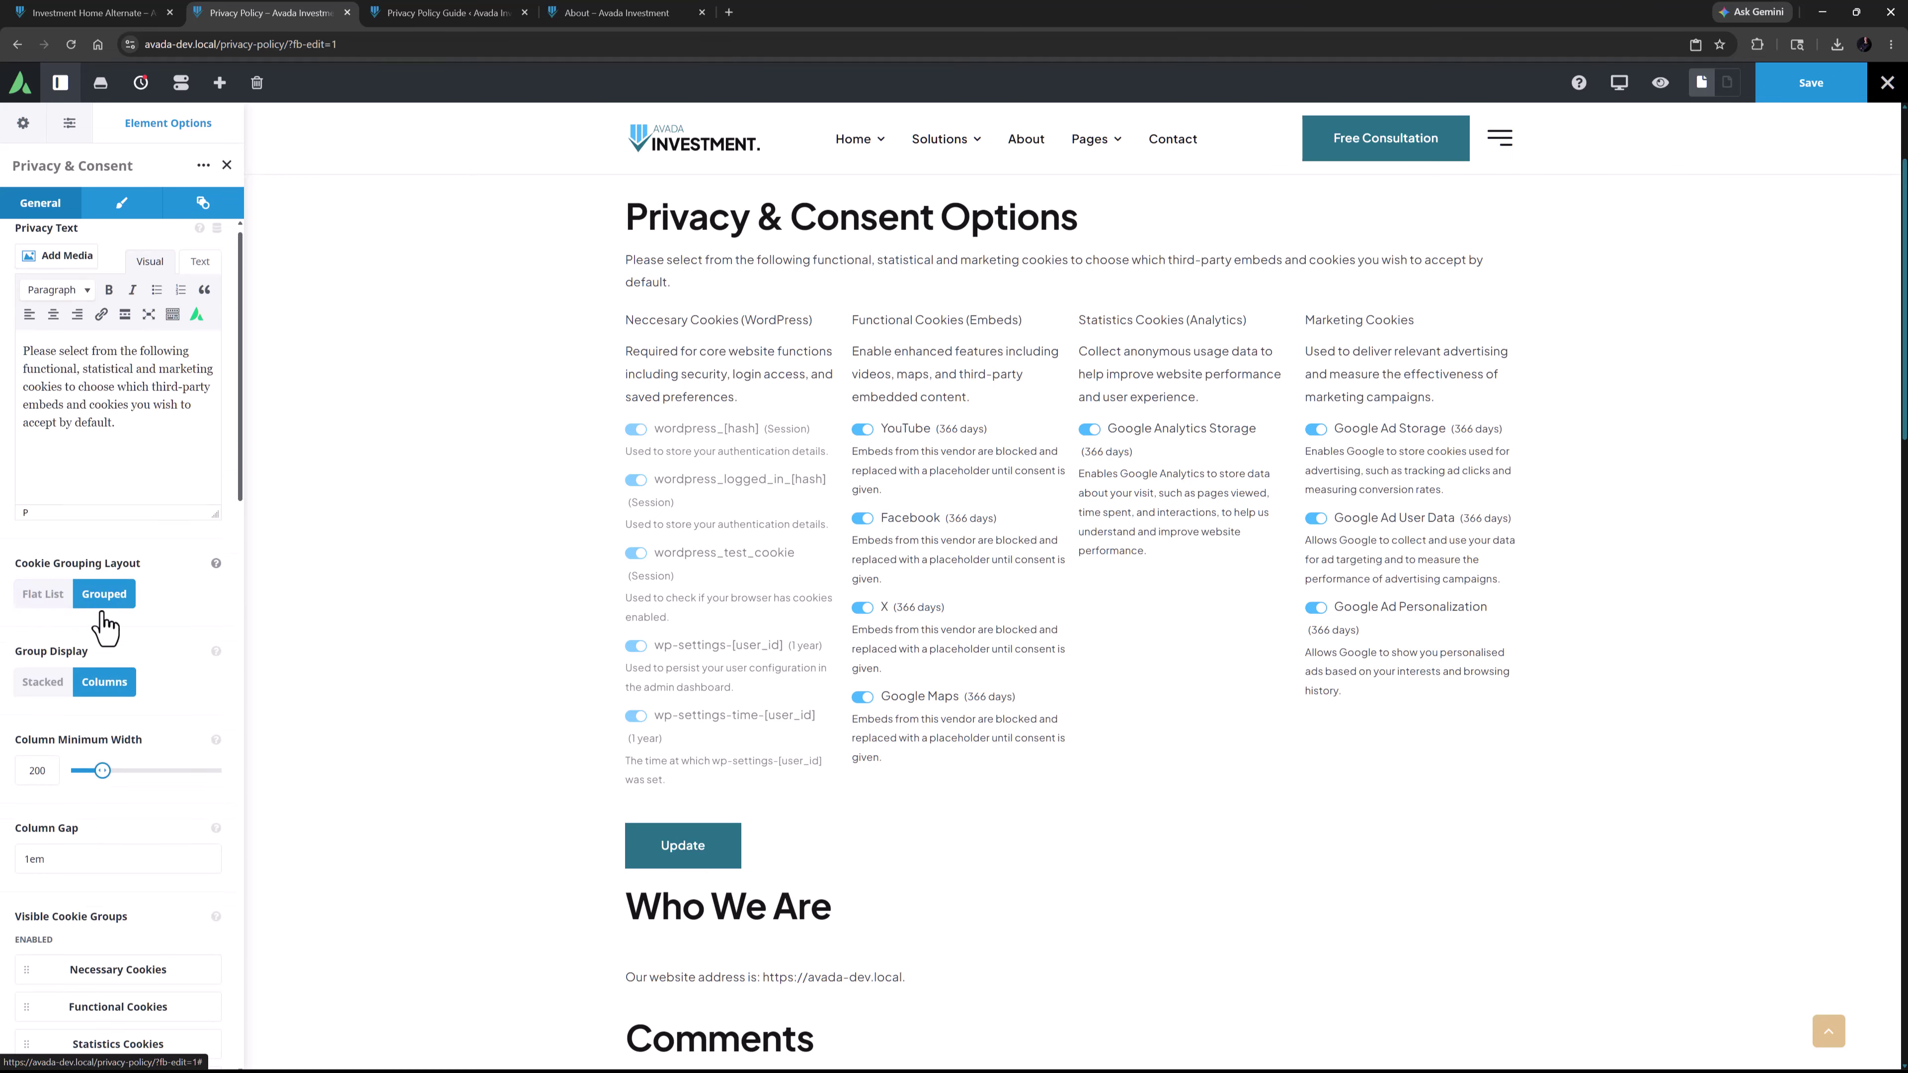
Show the help description of the List WordPress Necessary Cookies option.
scroll(105, 628, down, 10)
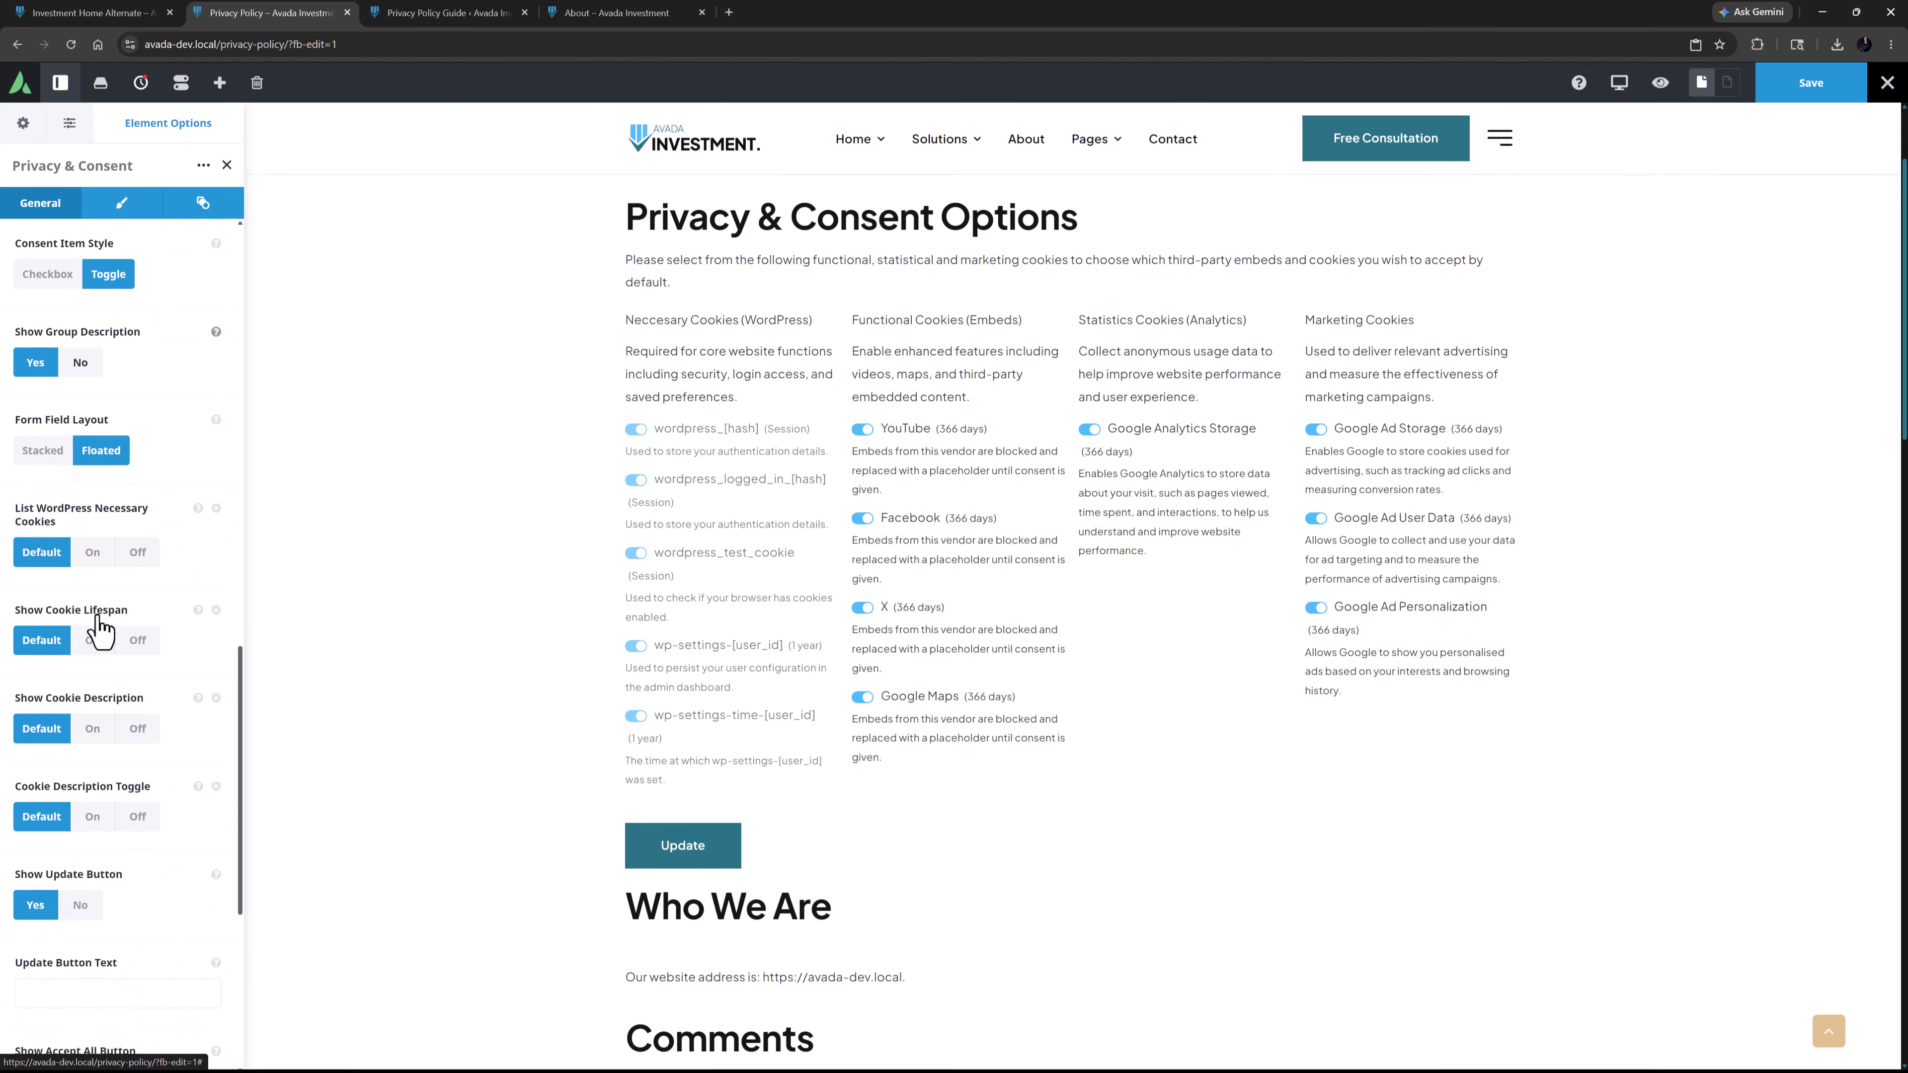
scroll(100, 630, down, 1)
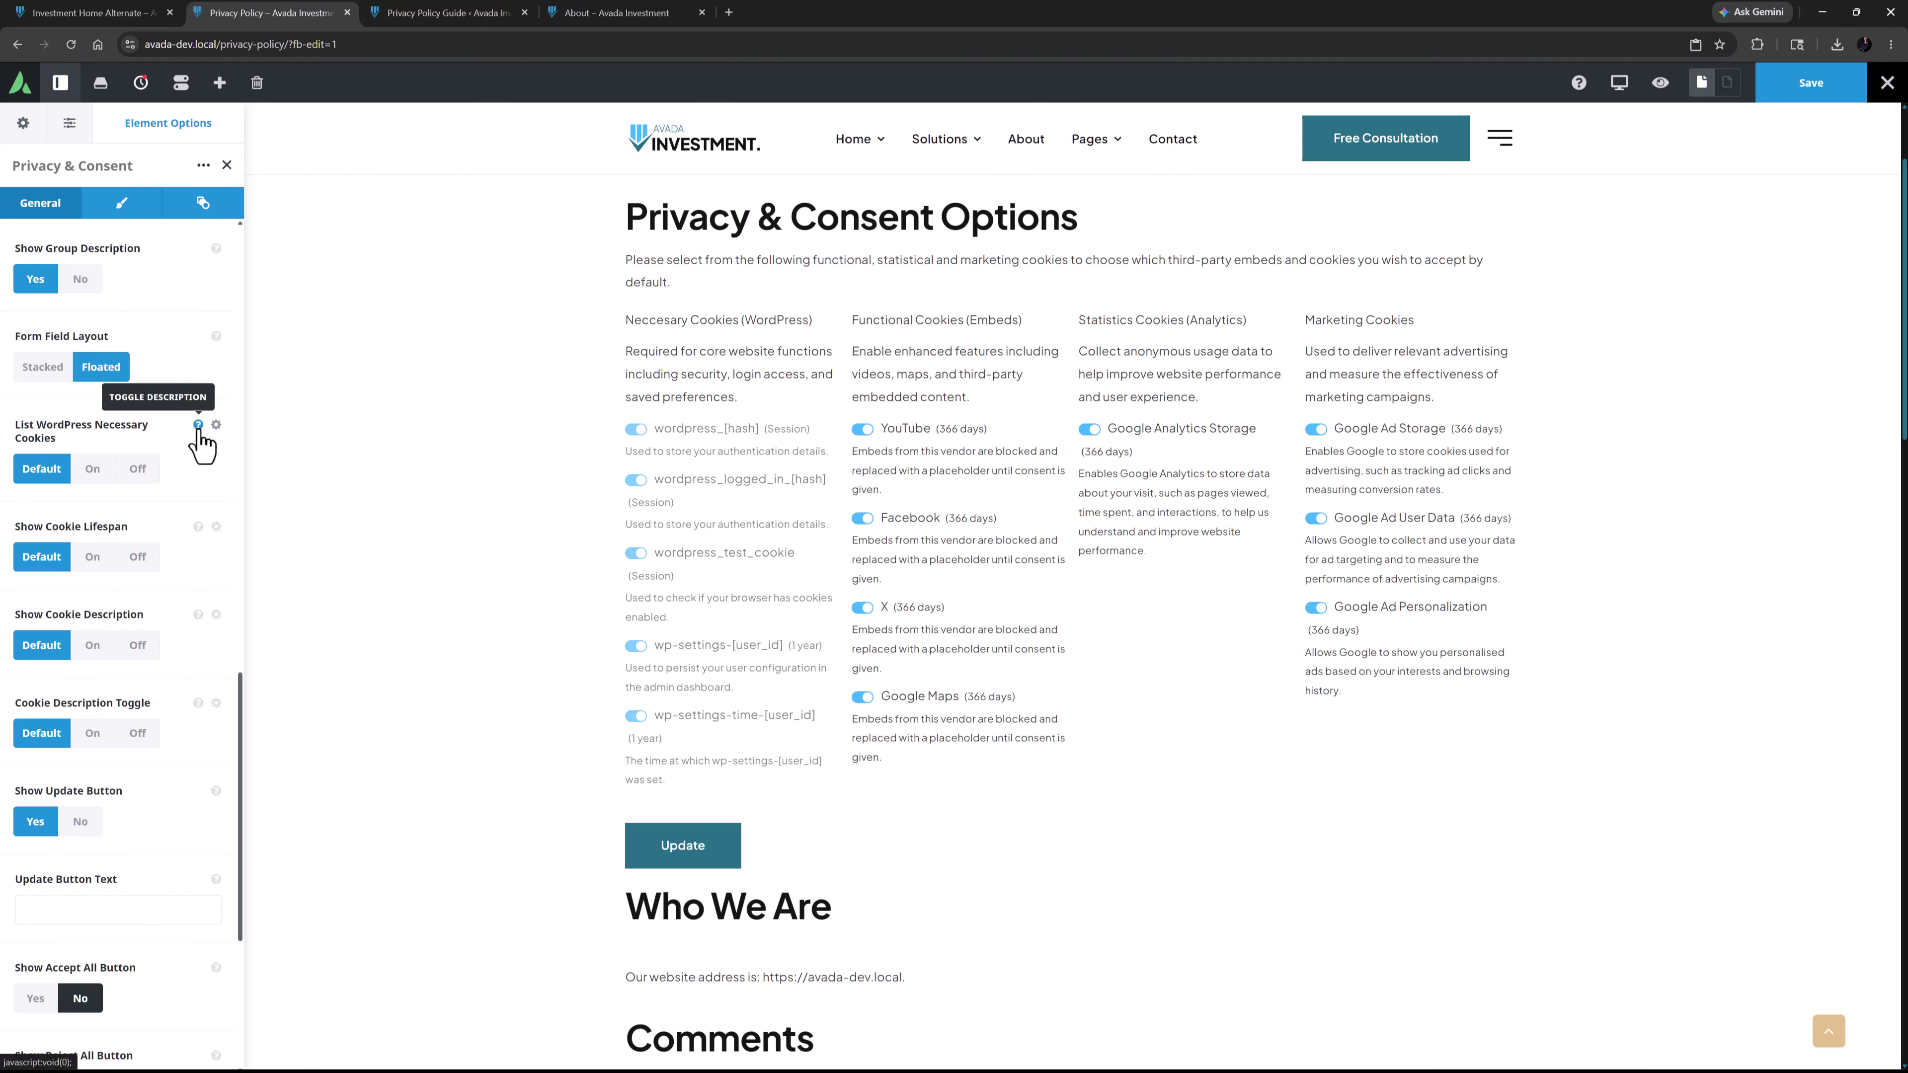
click(198, 425)
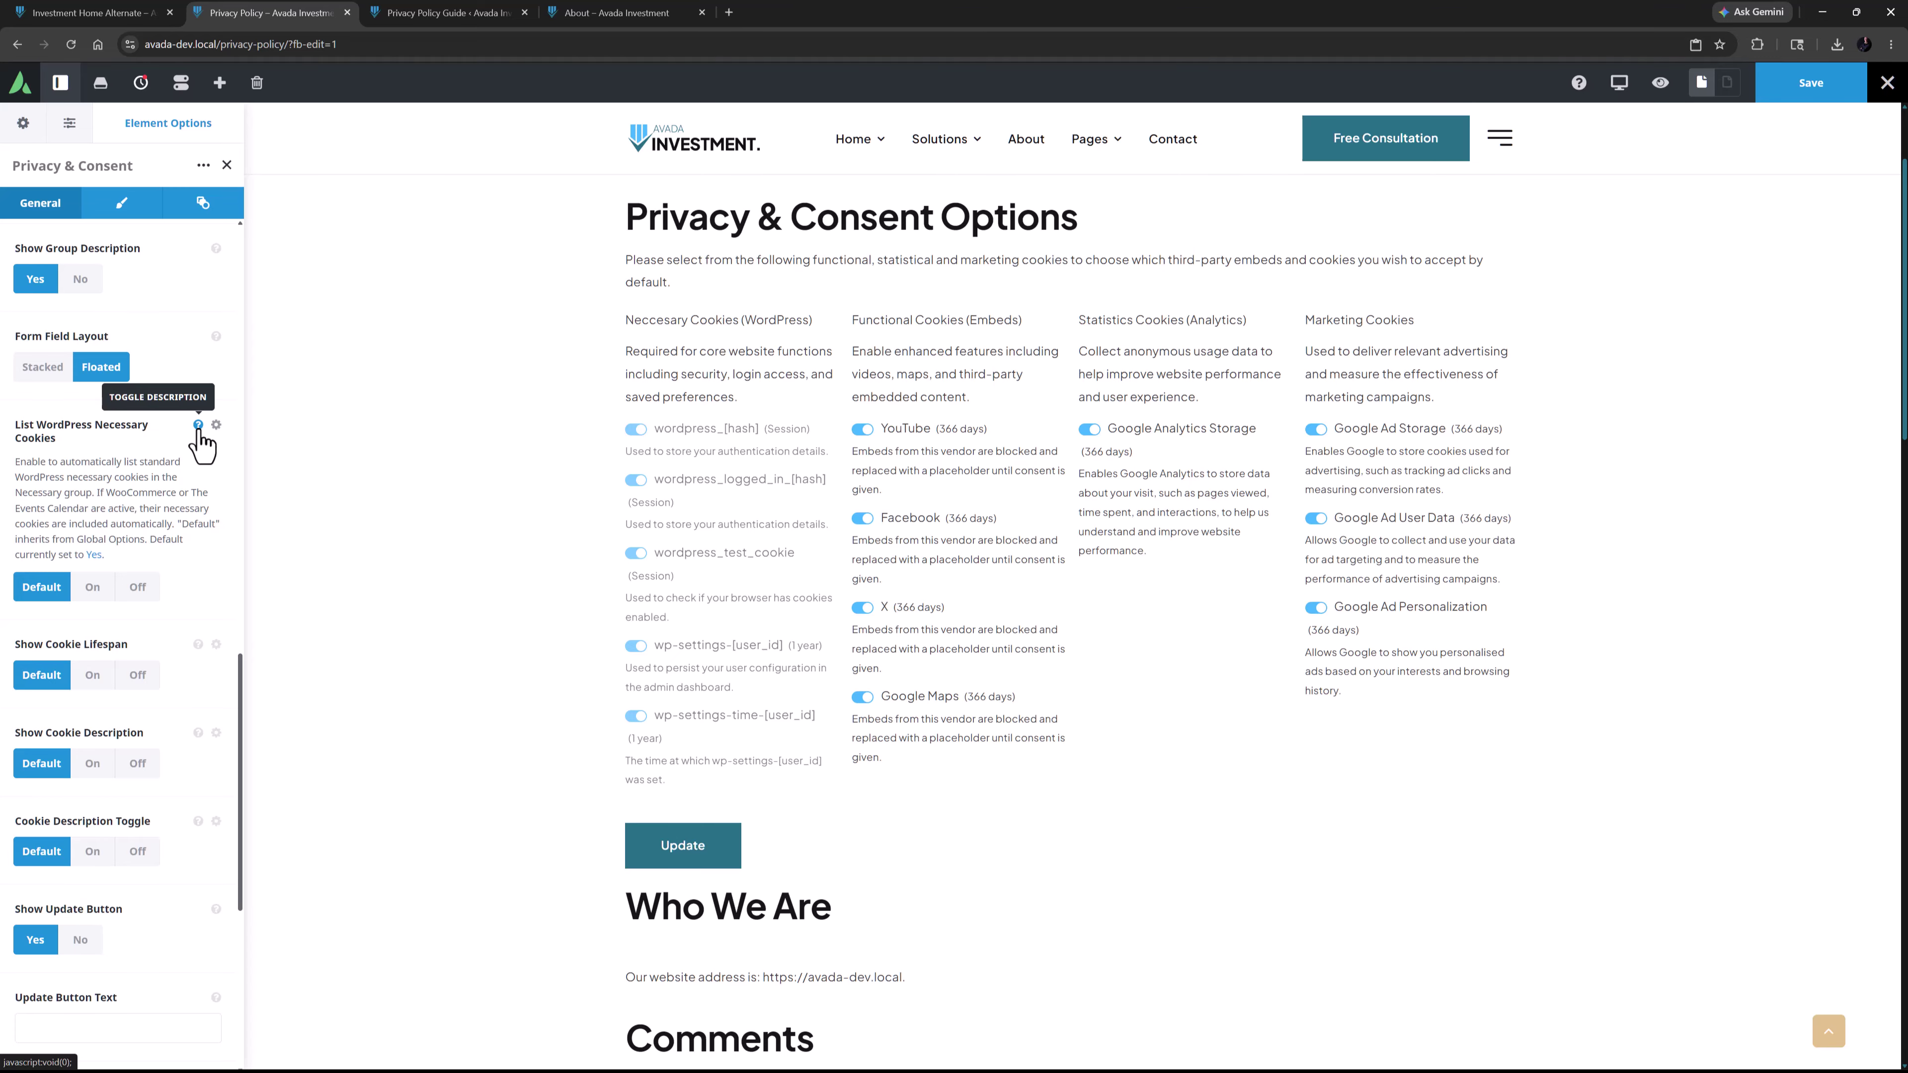
Try hiding the cookie lifespans and cookie descriptions, and return both options to Default.
click(197, 424)
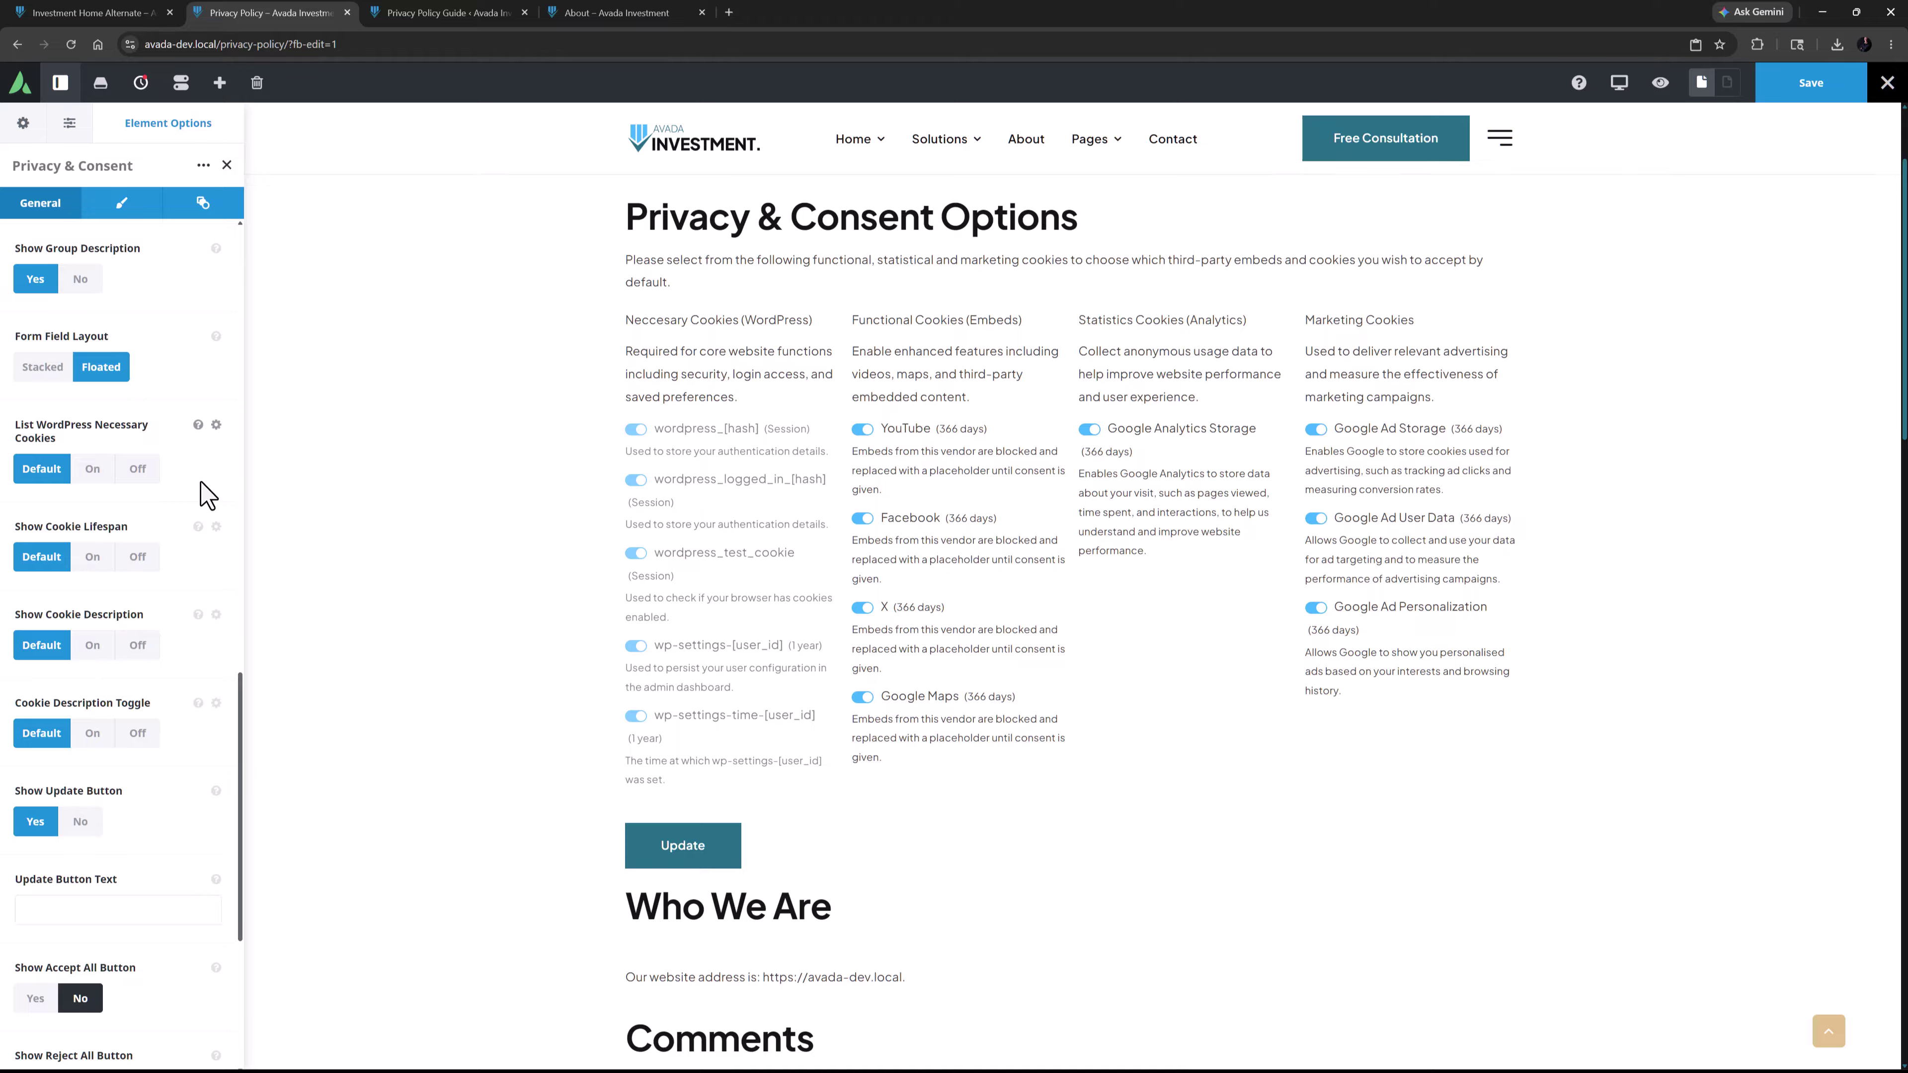
click(138, 556)
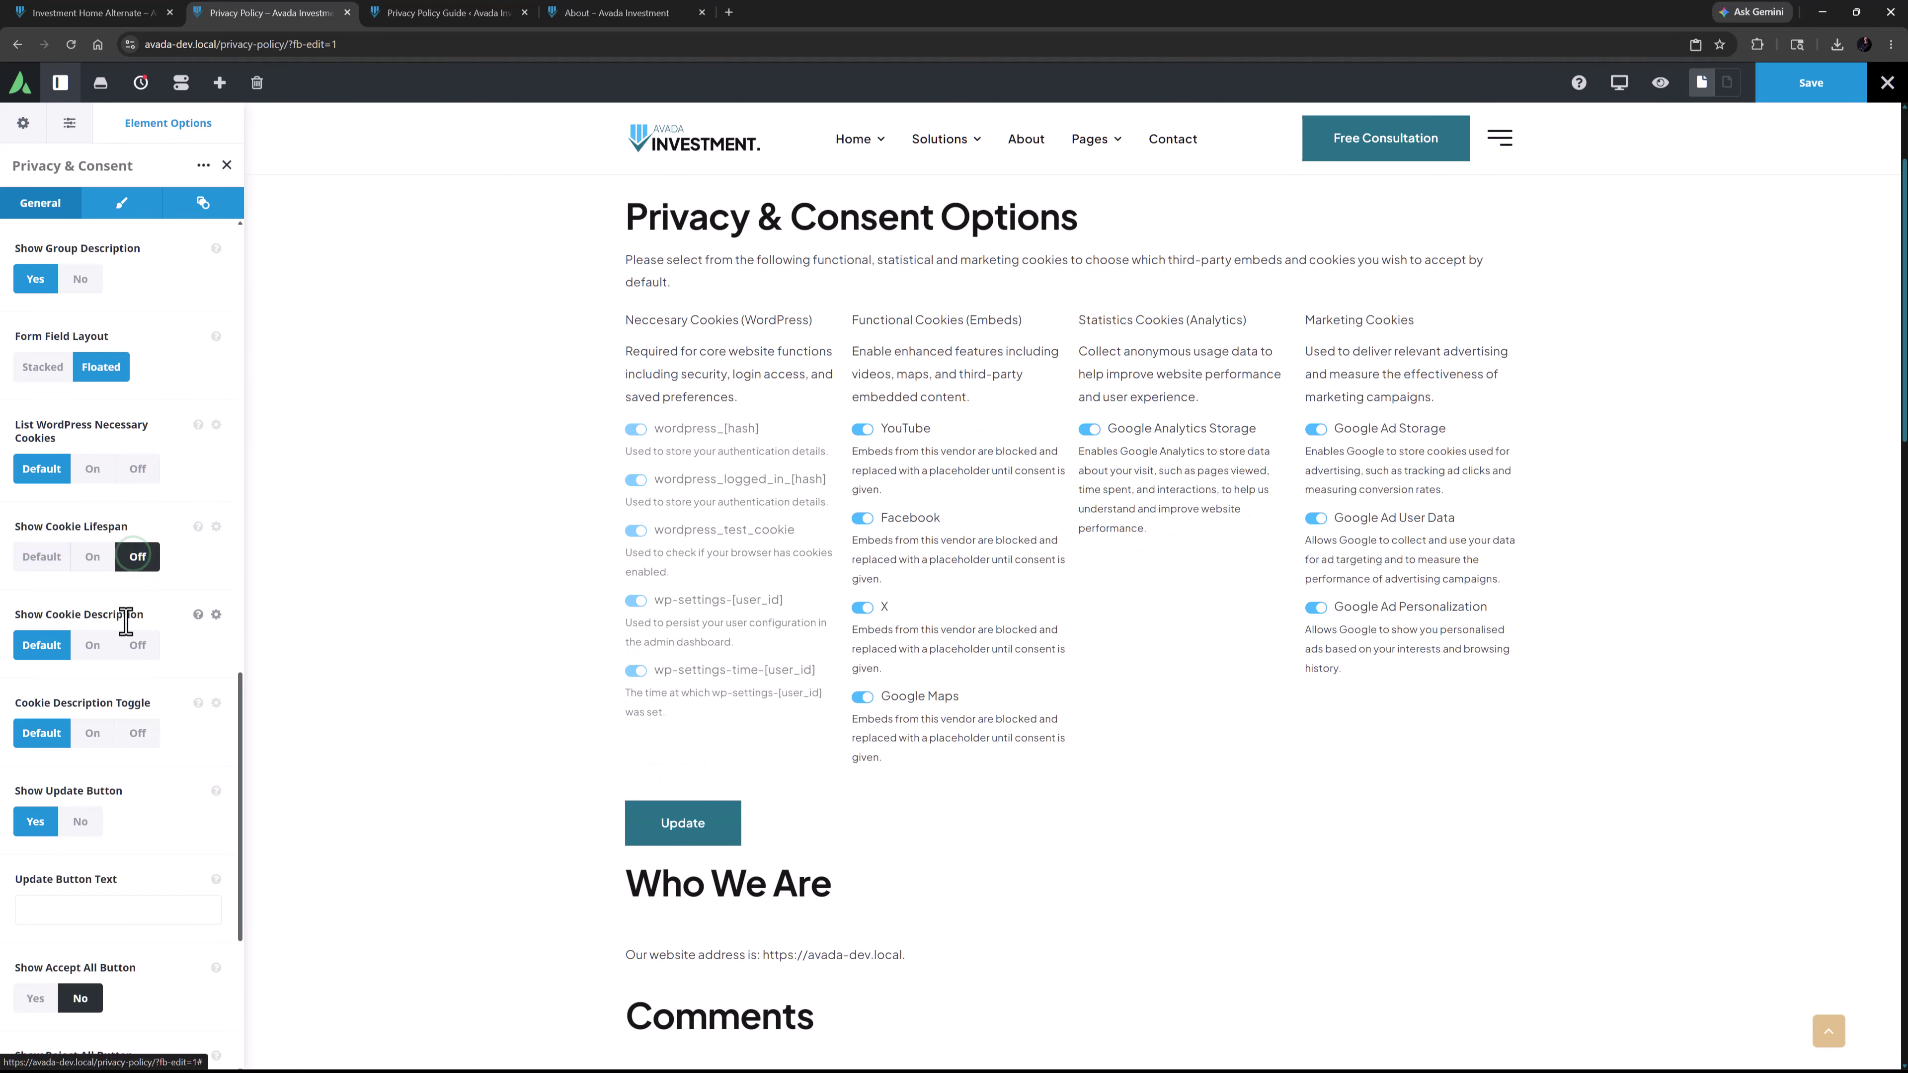
click(136, 646)
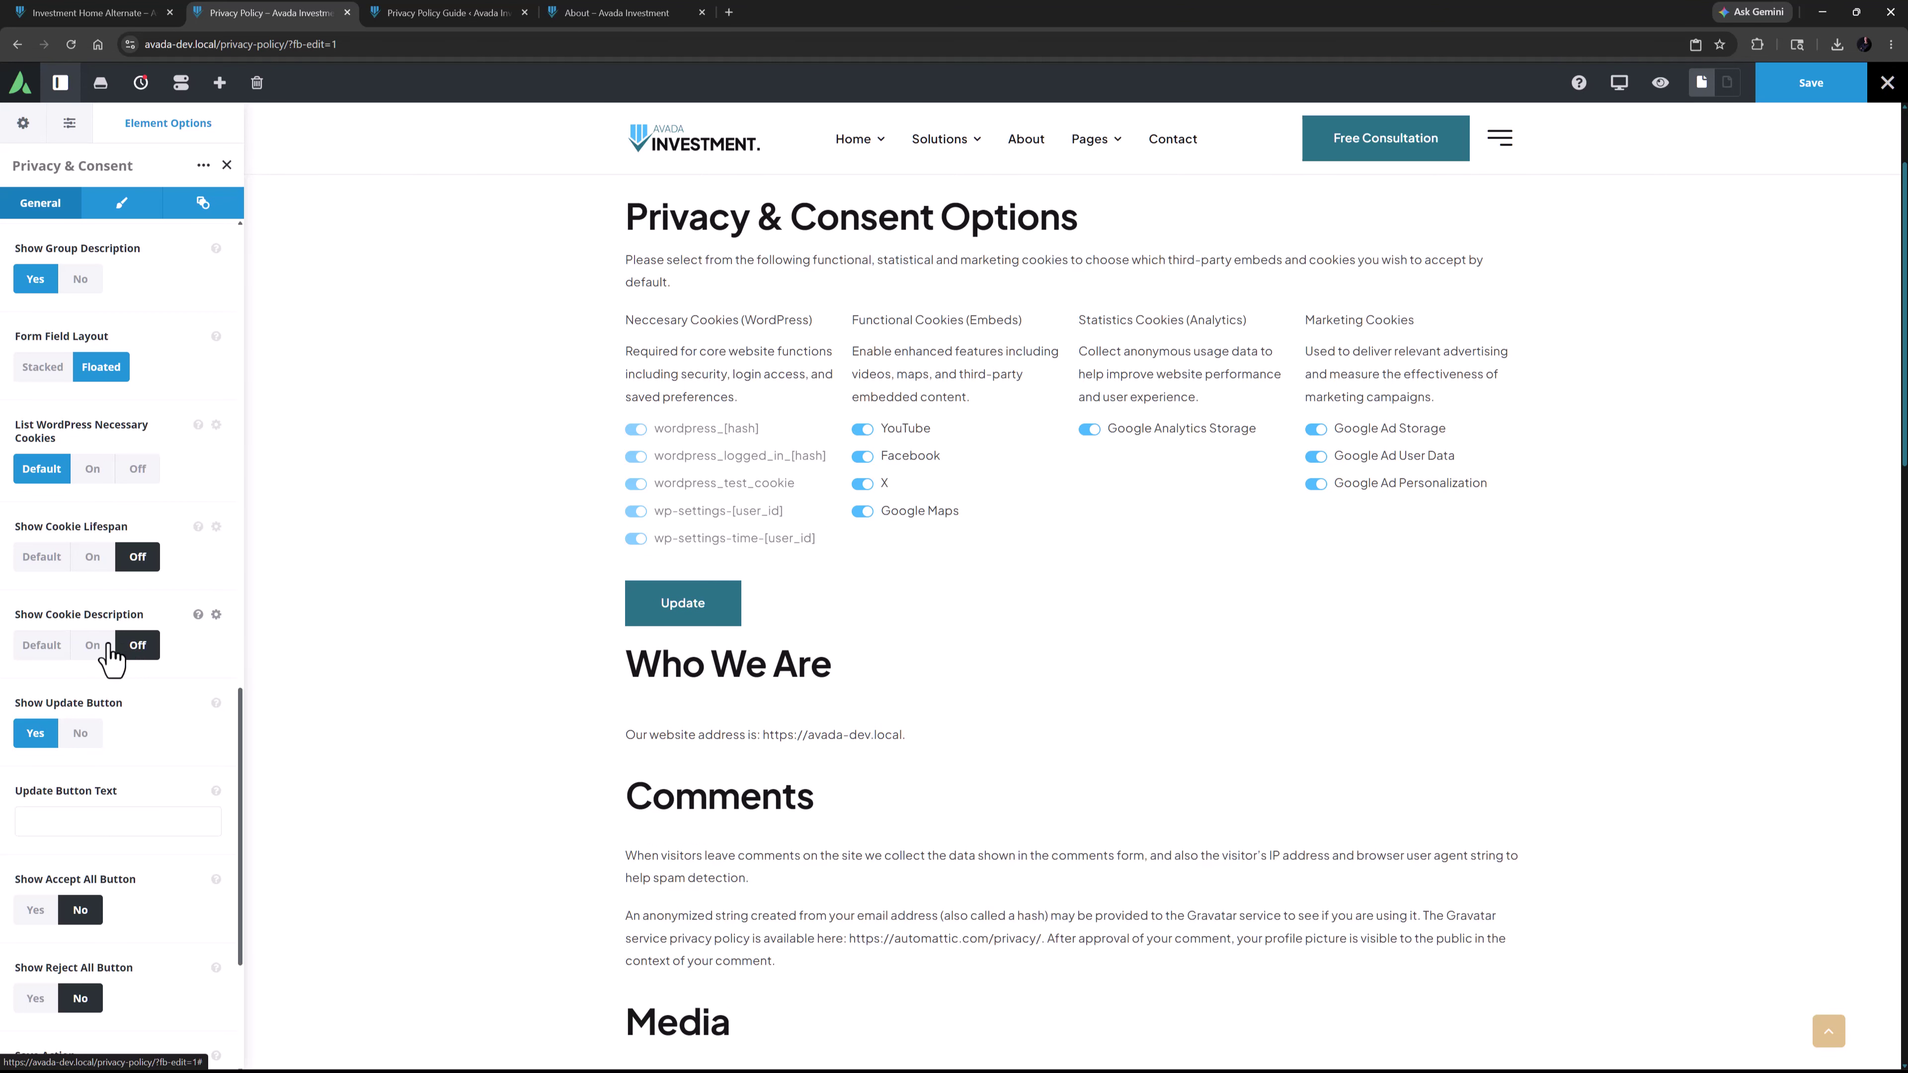
click(42, 645)
click(40, 558)
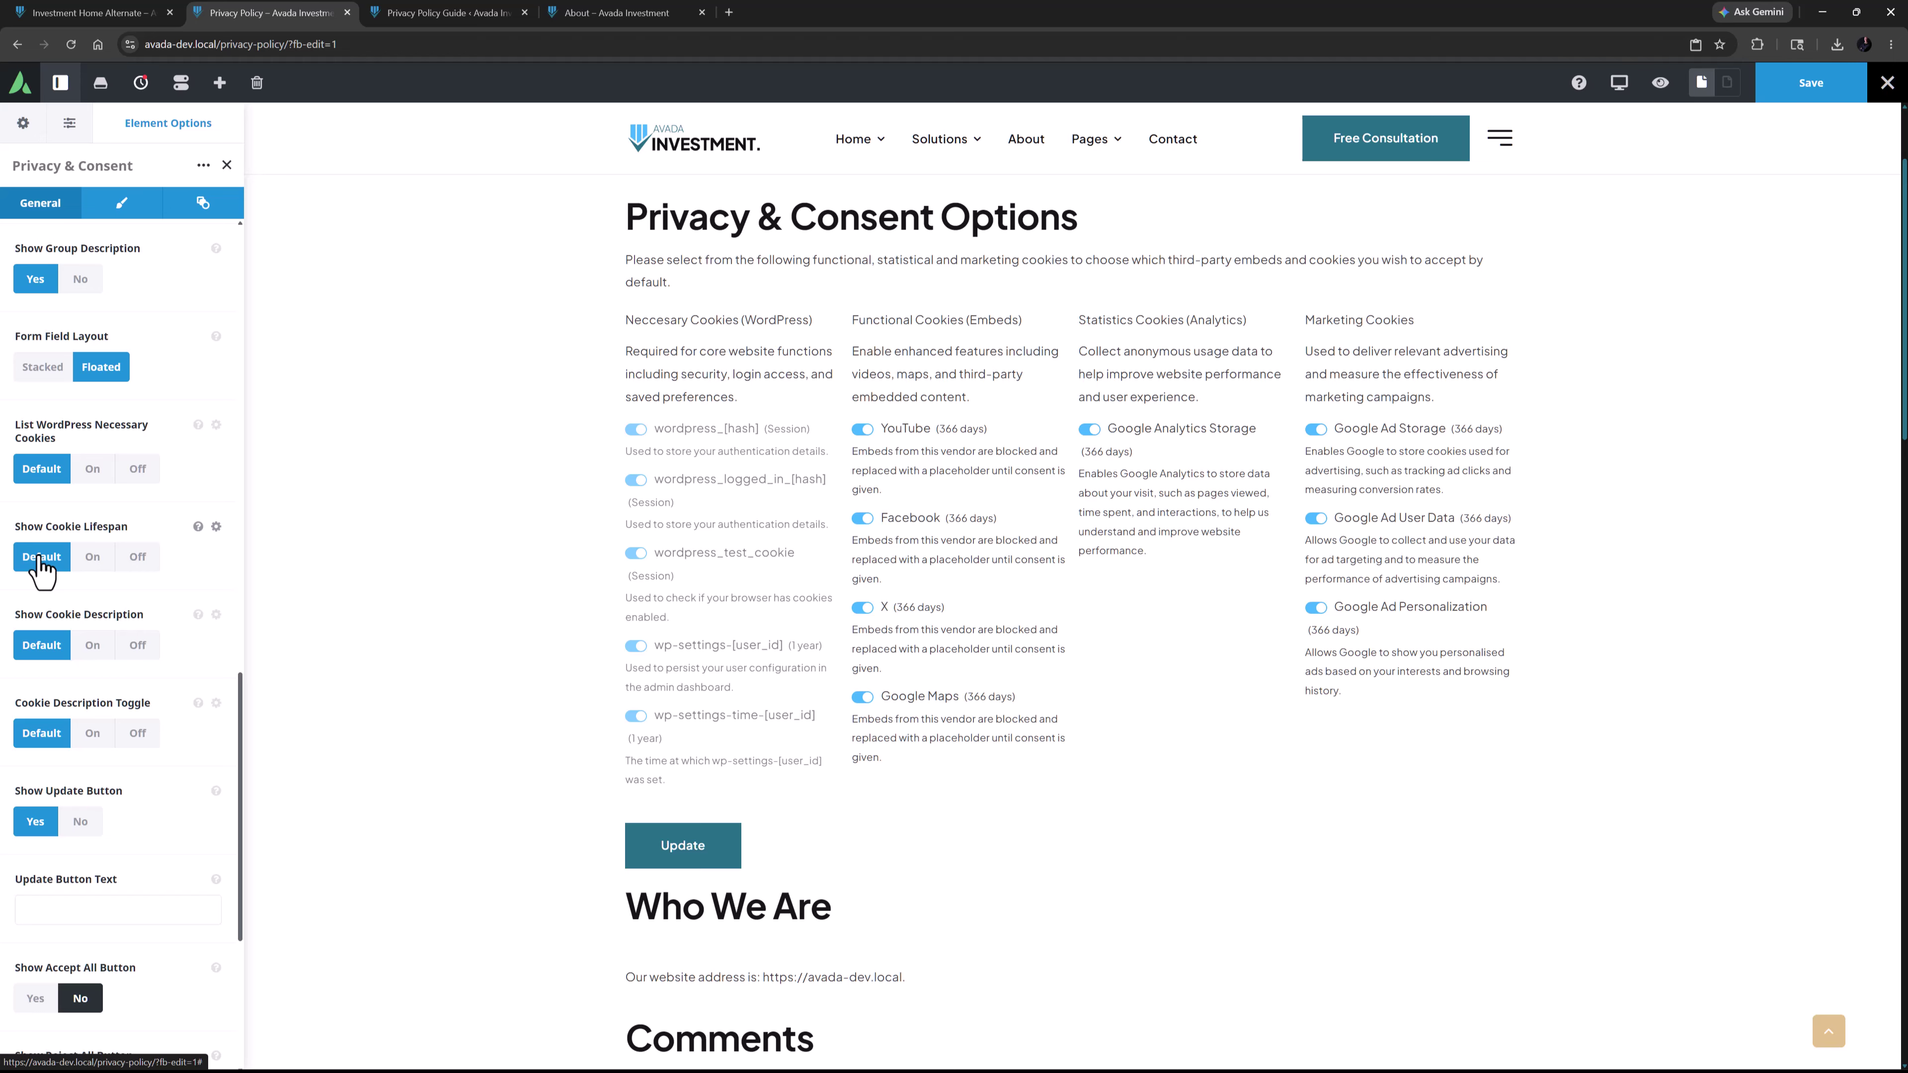
Enable the Accept All and Reject All buttons for the Privacy & Consent element.
scroll(41, 568, down, 5)
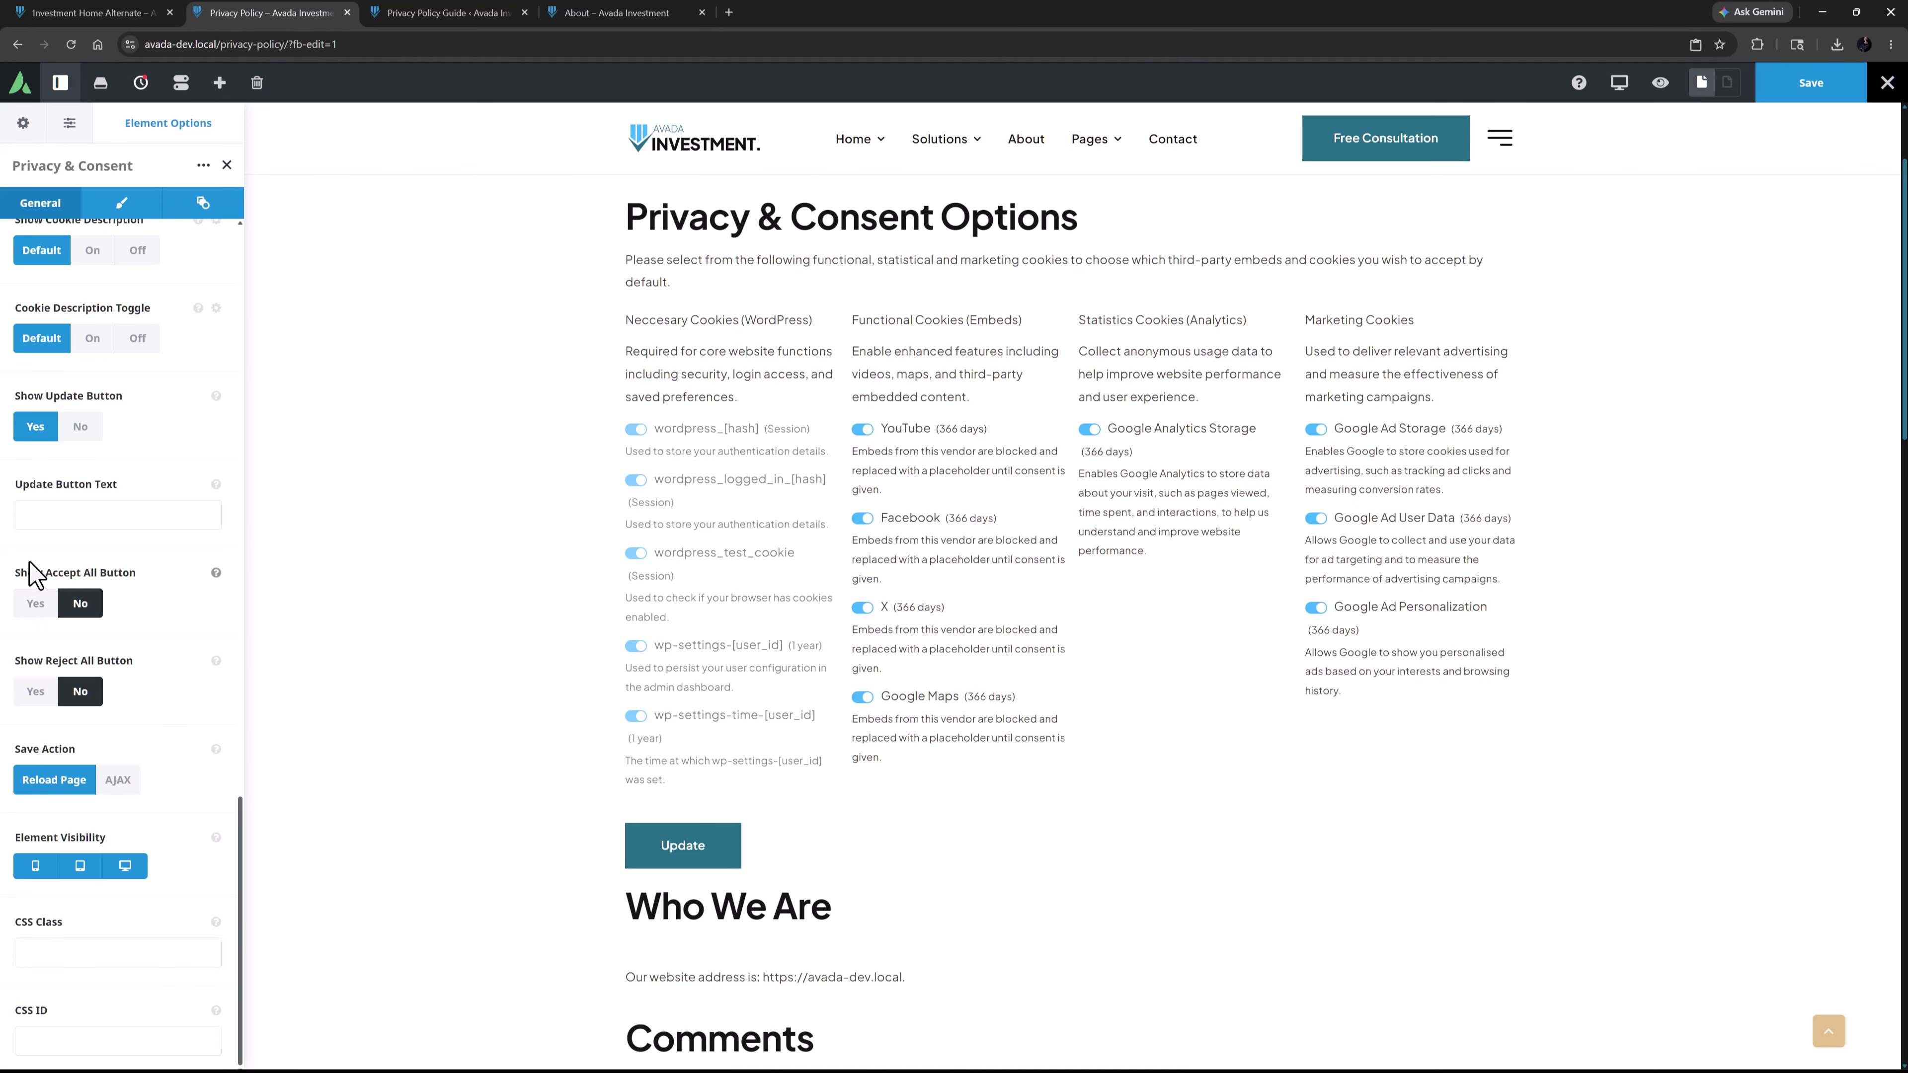
click(30, 605)
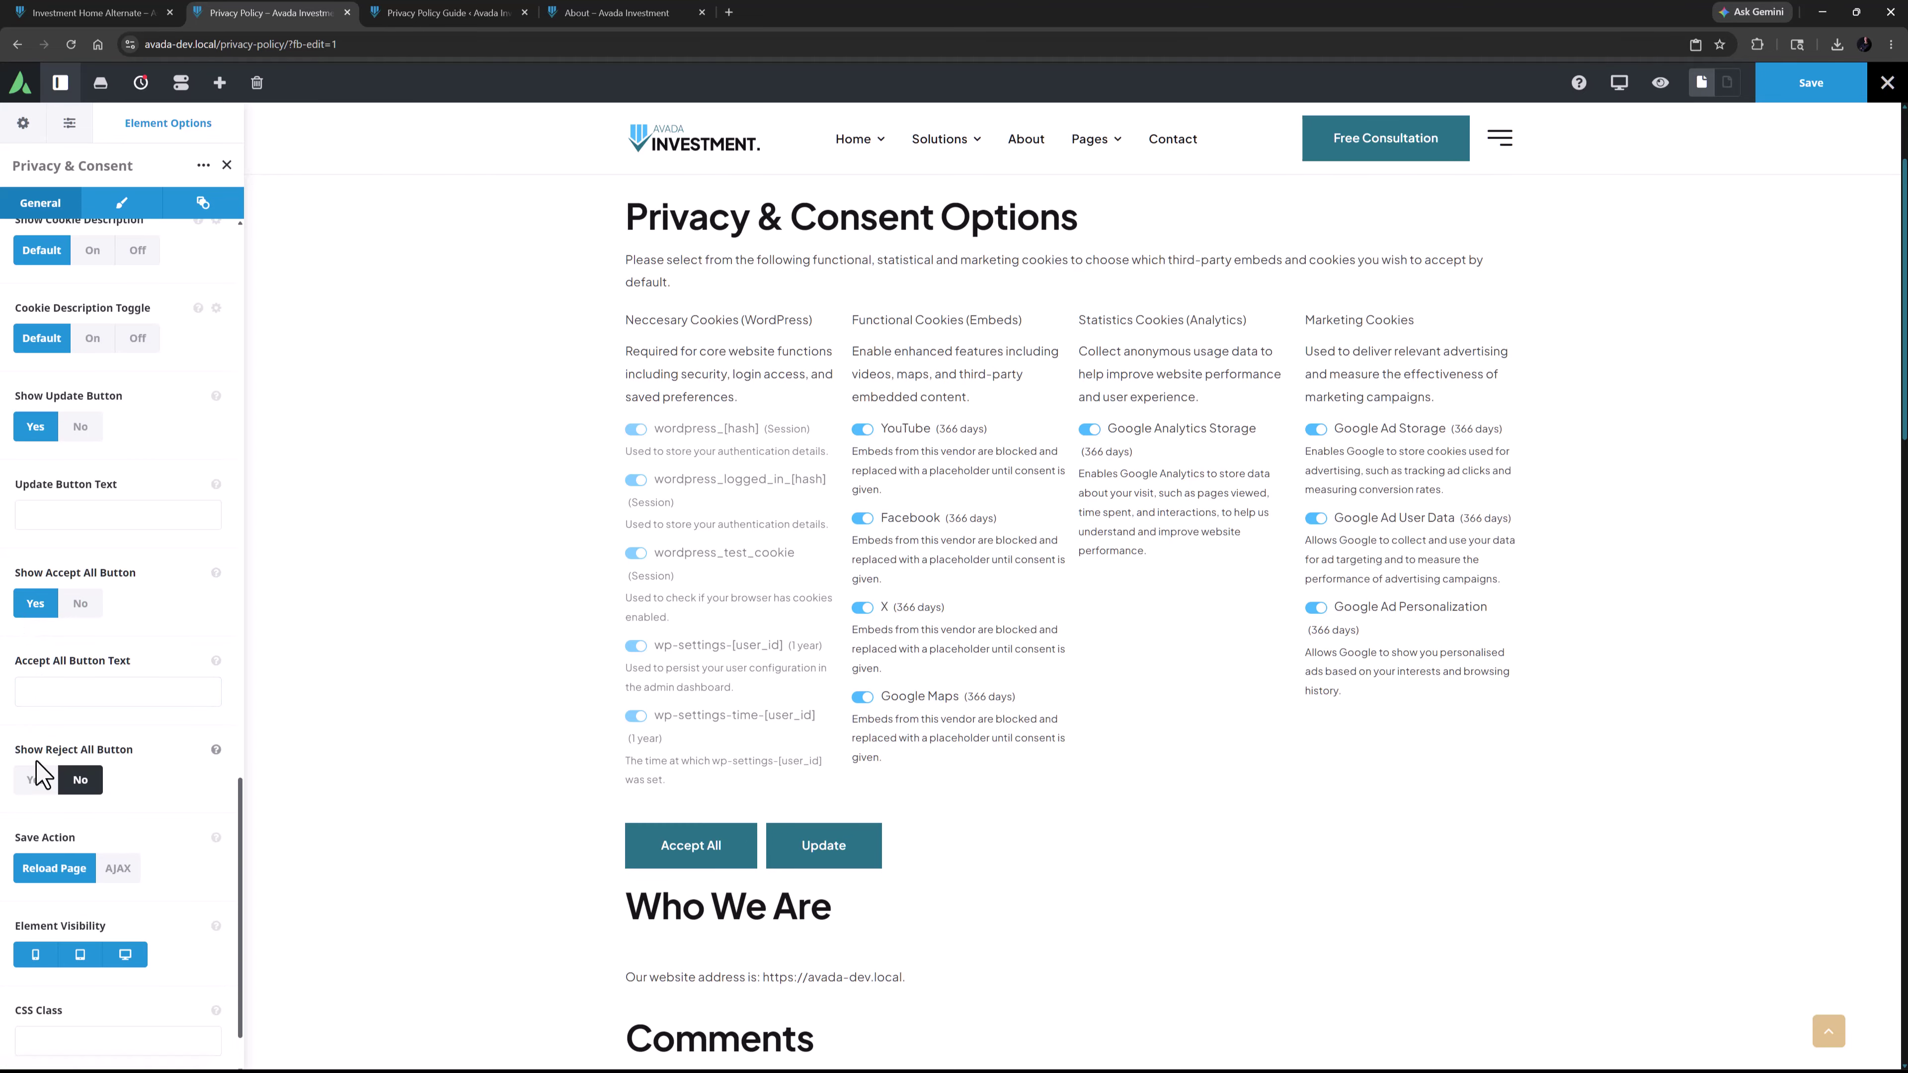
click(36, 780)
Read the help description of the Save Action option and collapse it again.
scroll(35, 782, down, 3)
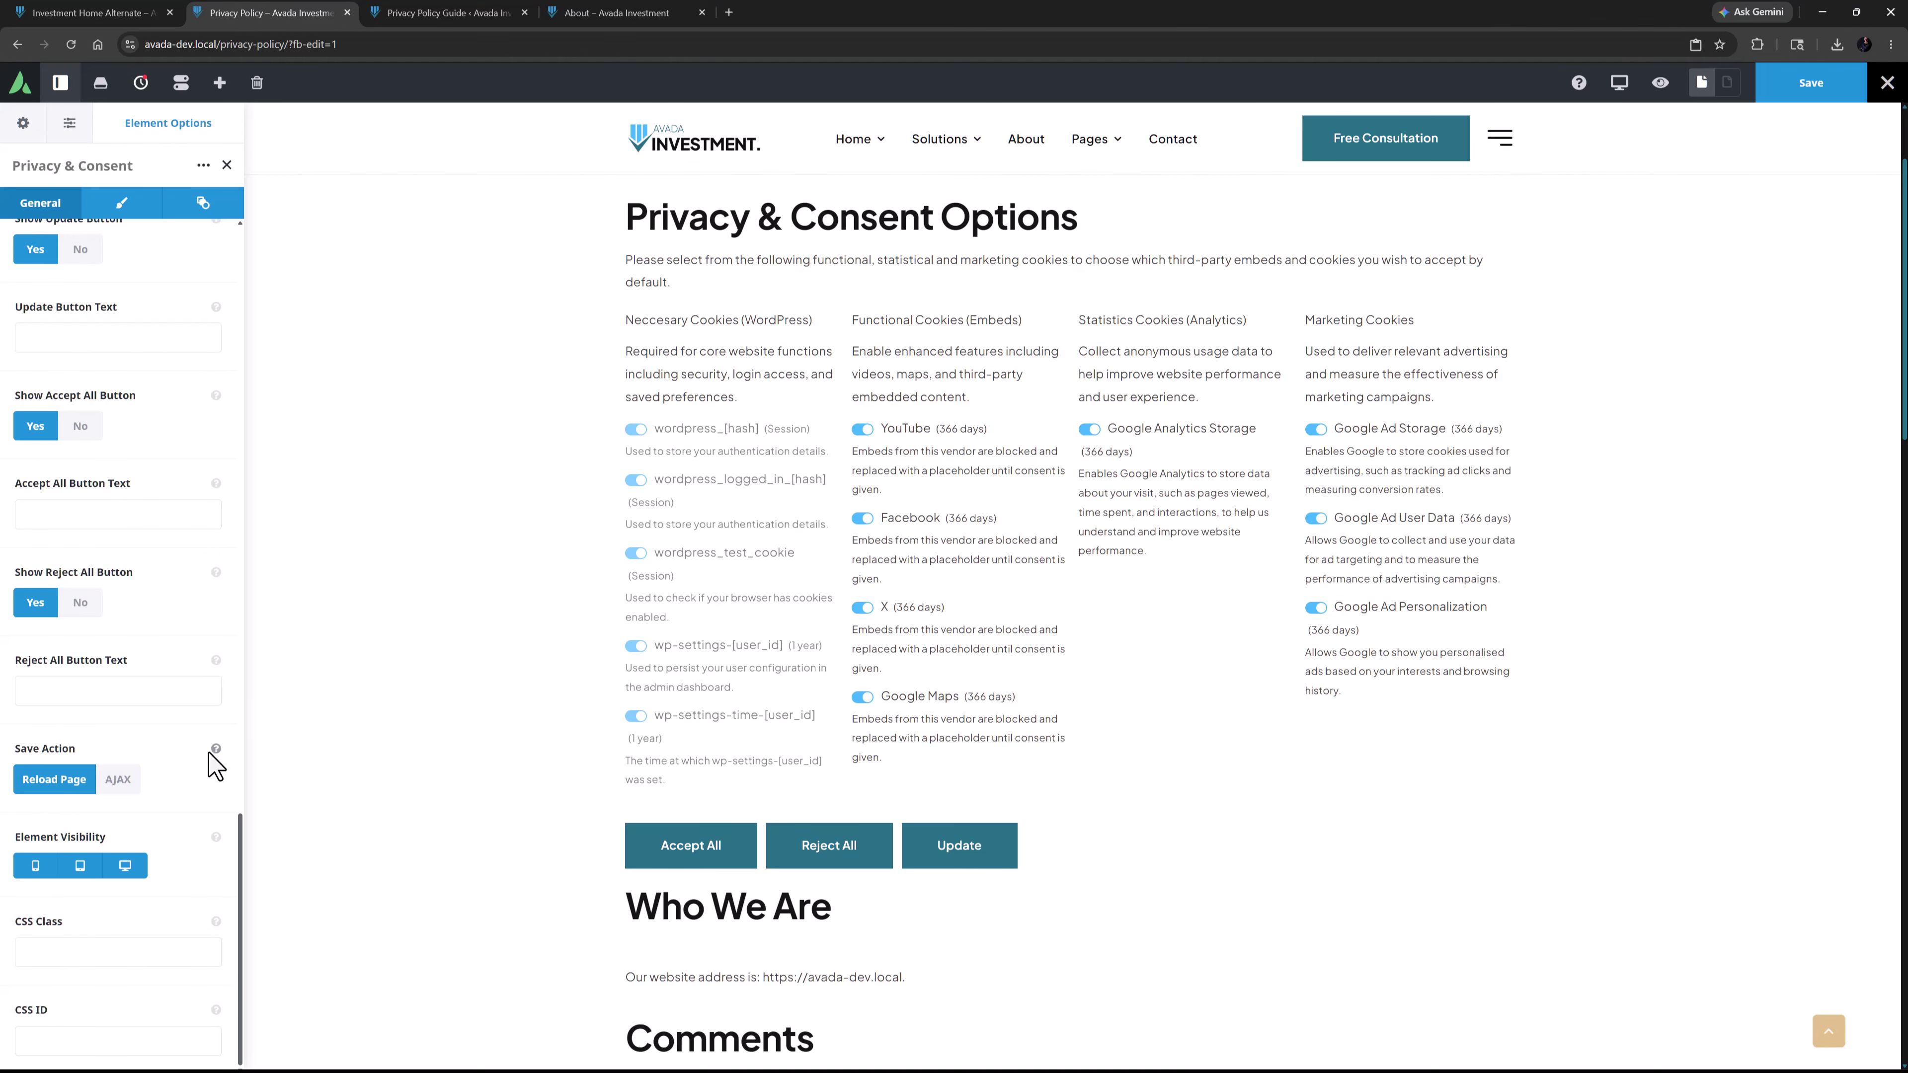
click(216, 750)
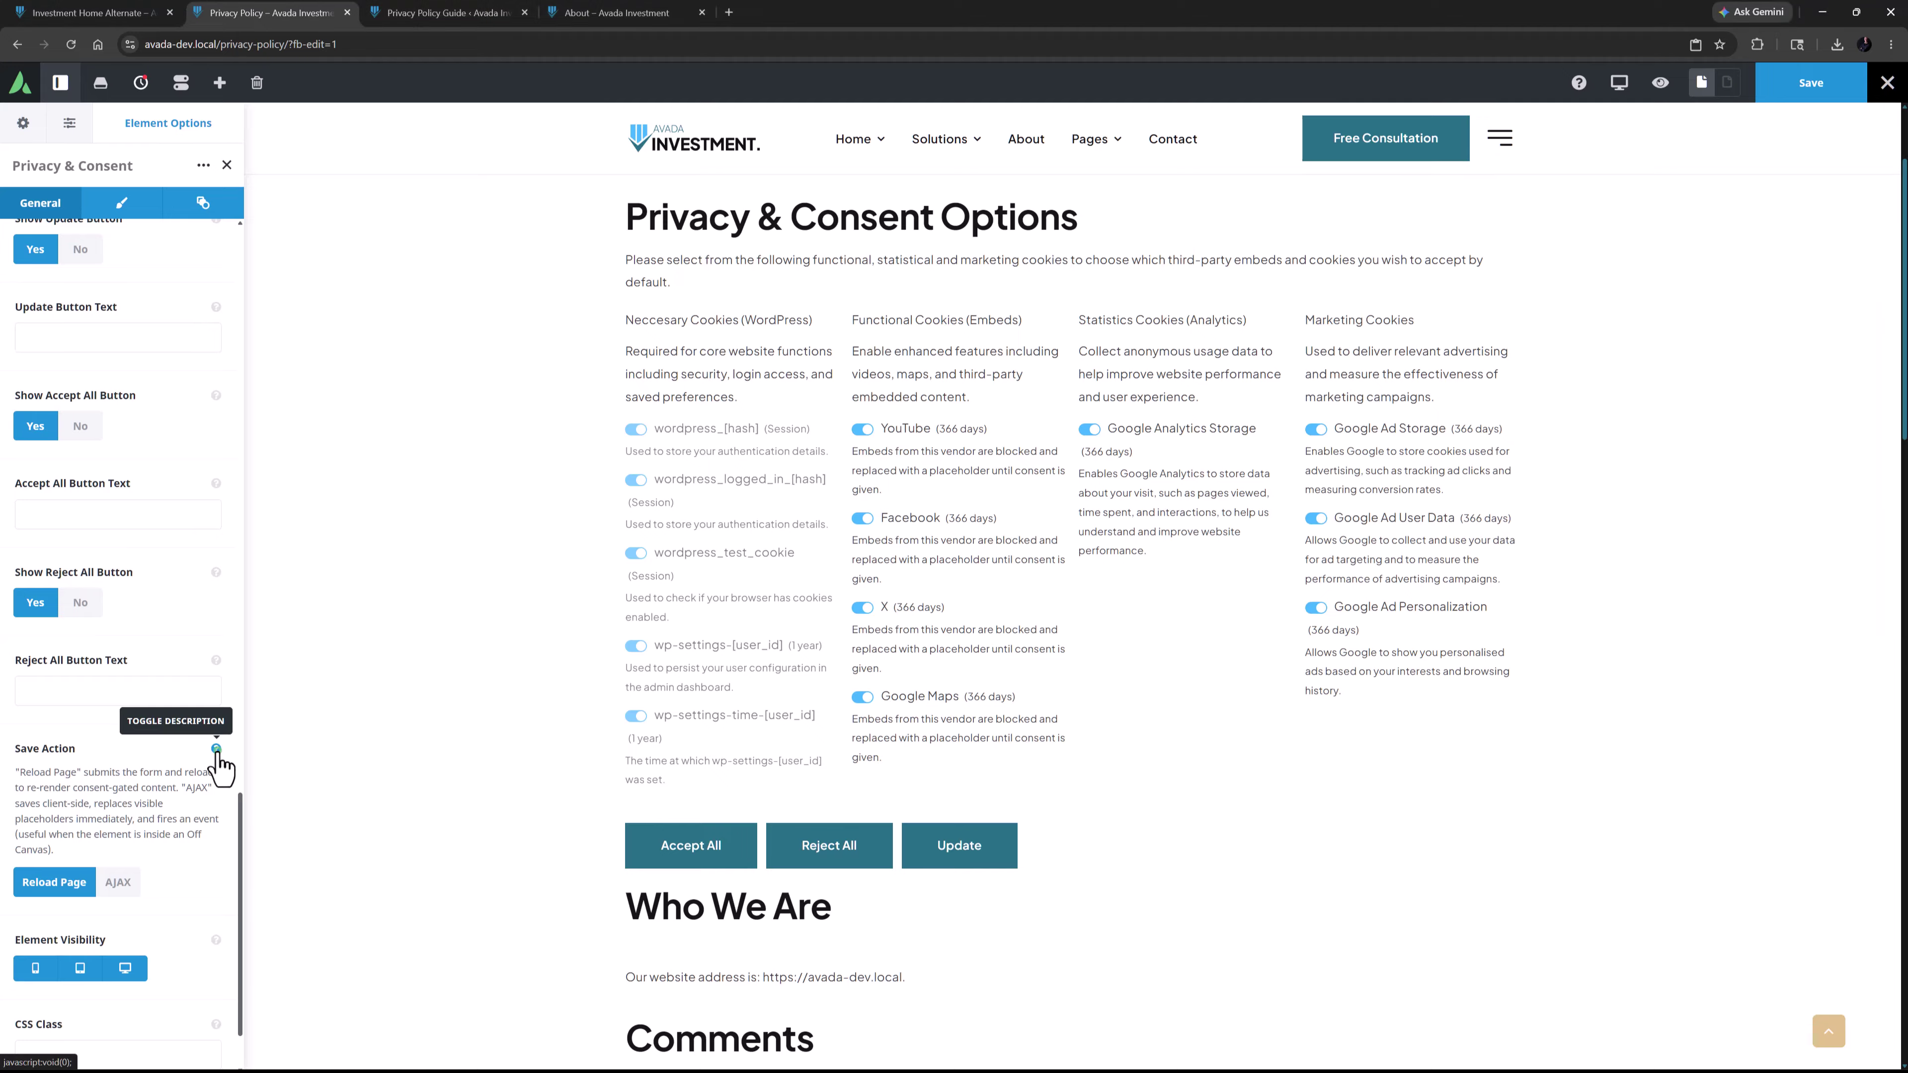
click(217, 751)
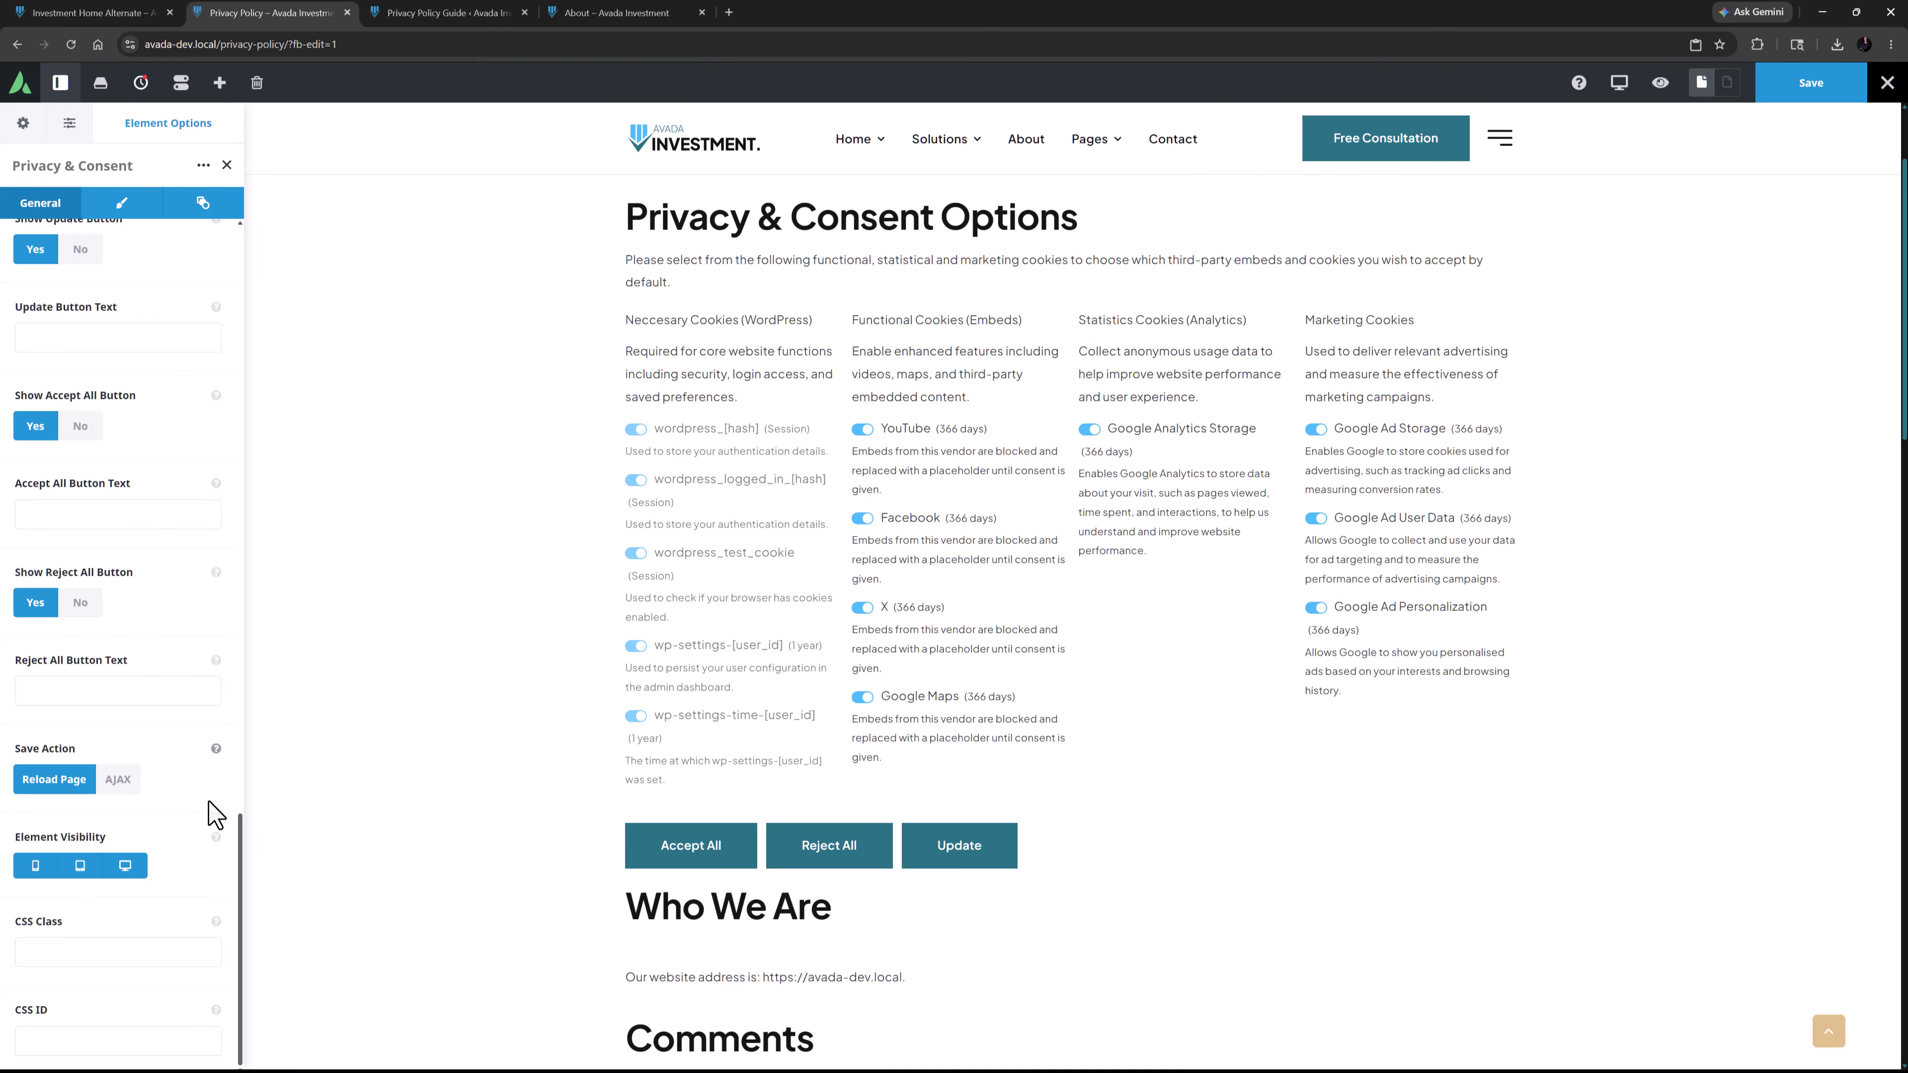
Review the Privacy & Consent element's design options and set its bottom margin to 30px.
click(110, 212)
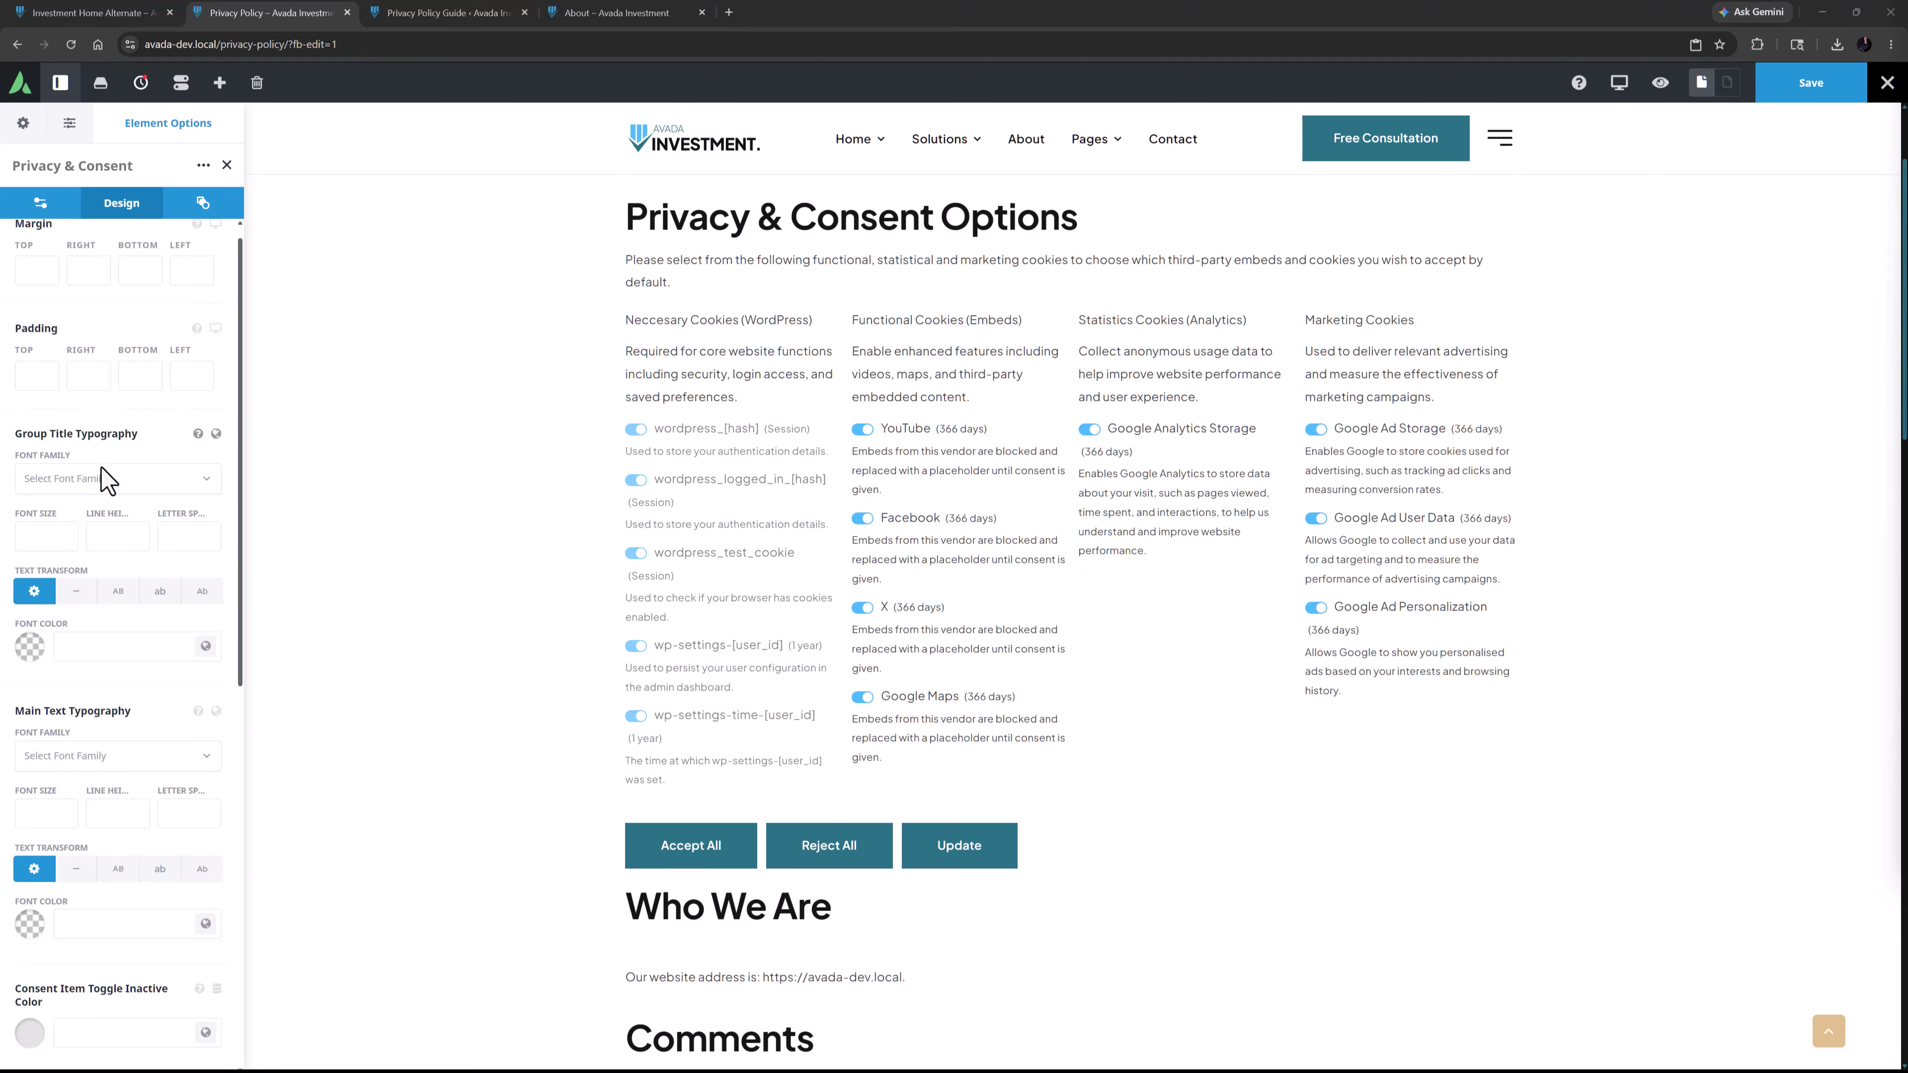
scroll(104, 481, down, 8)
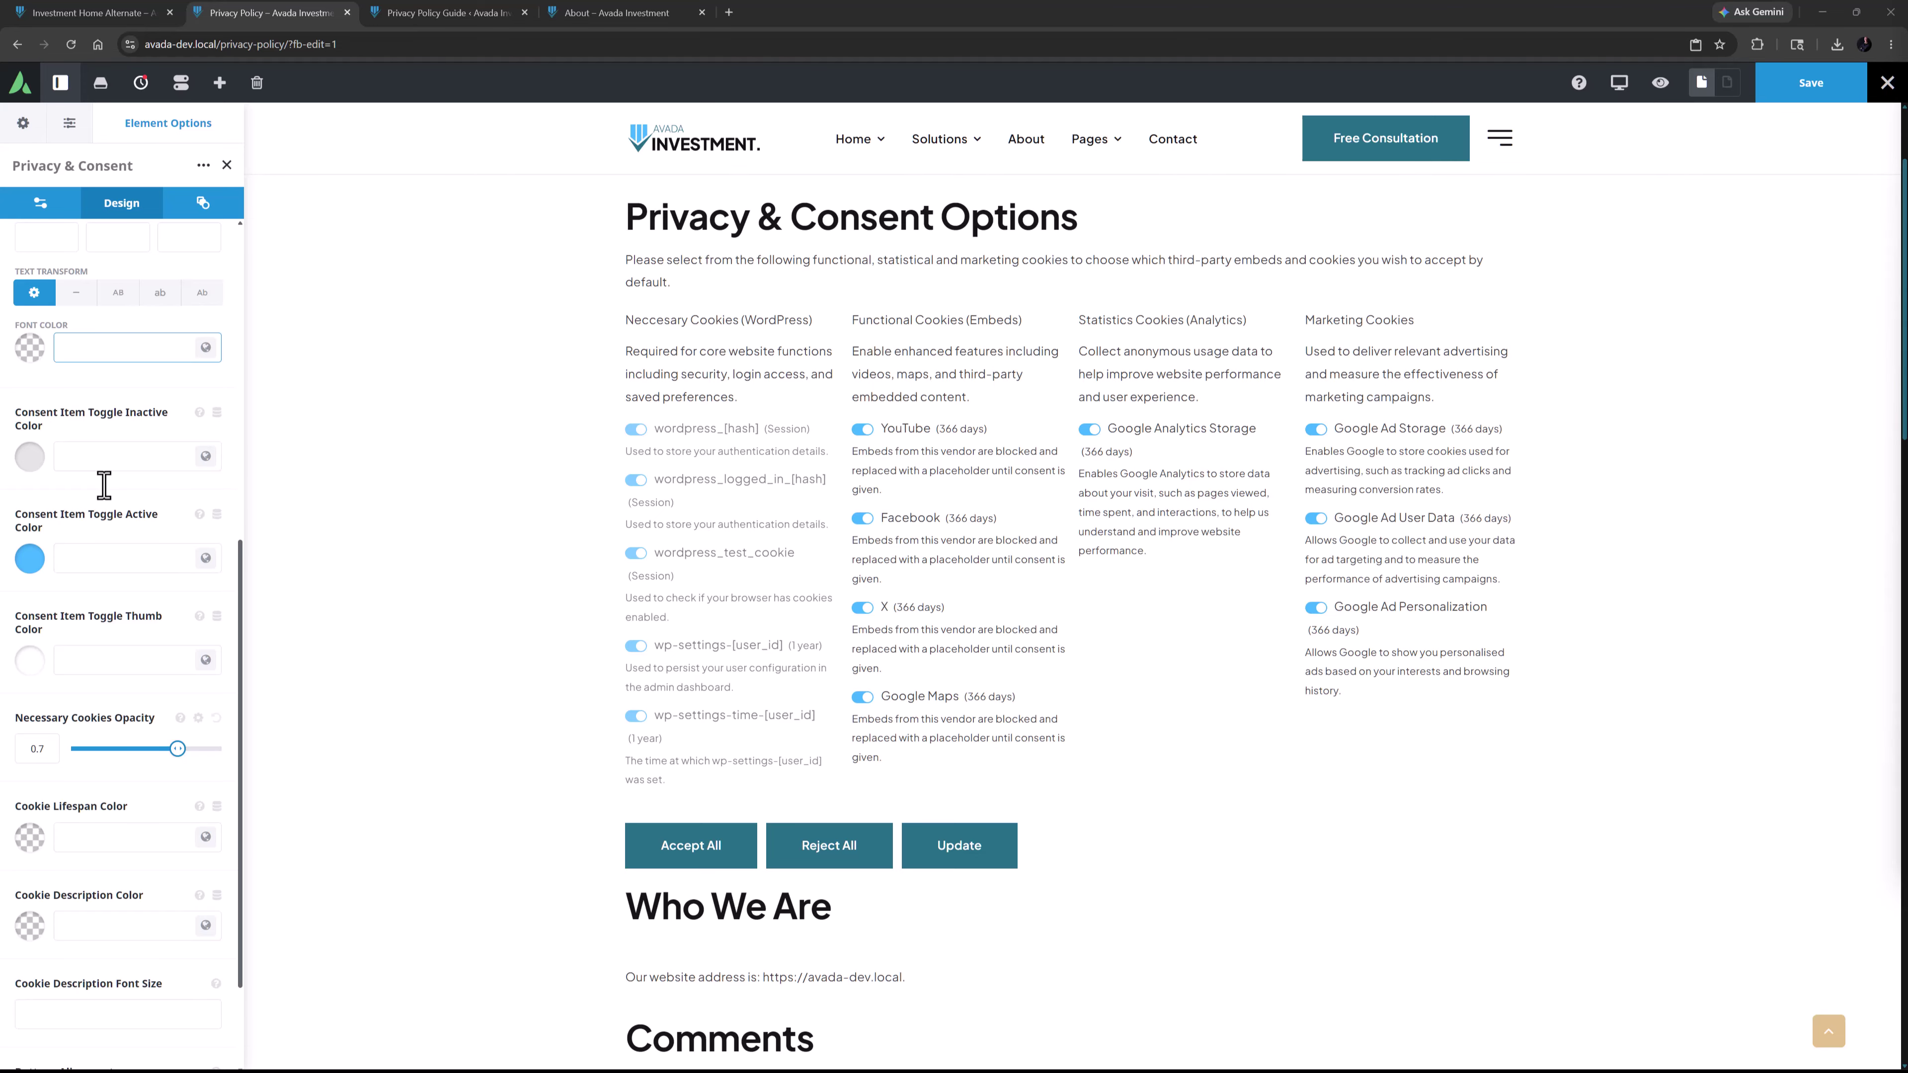
scroll(104, 485, down, 2)
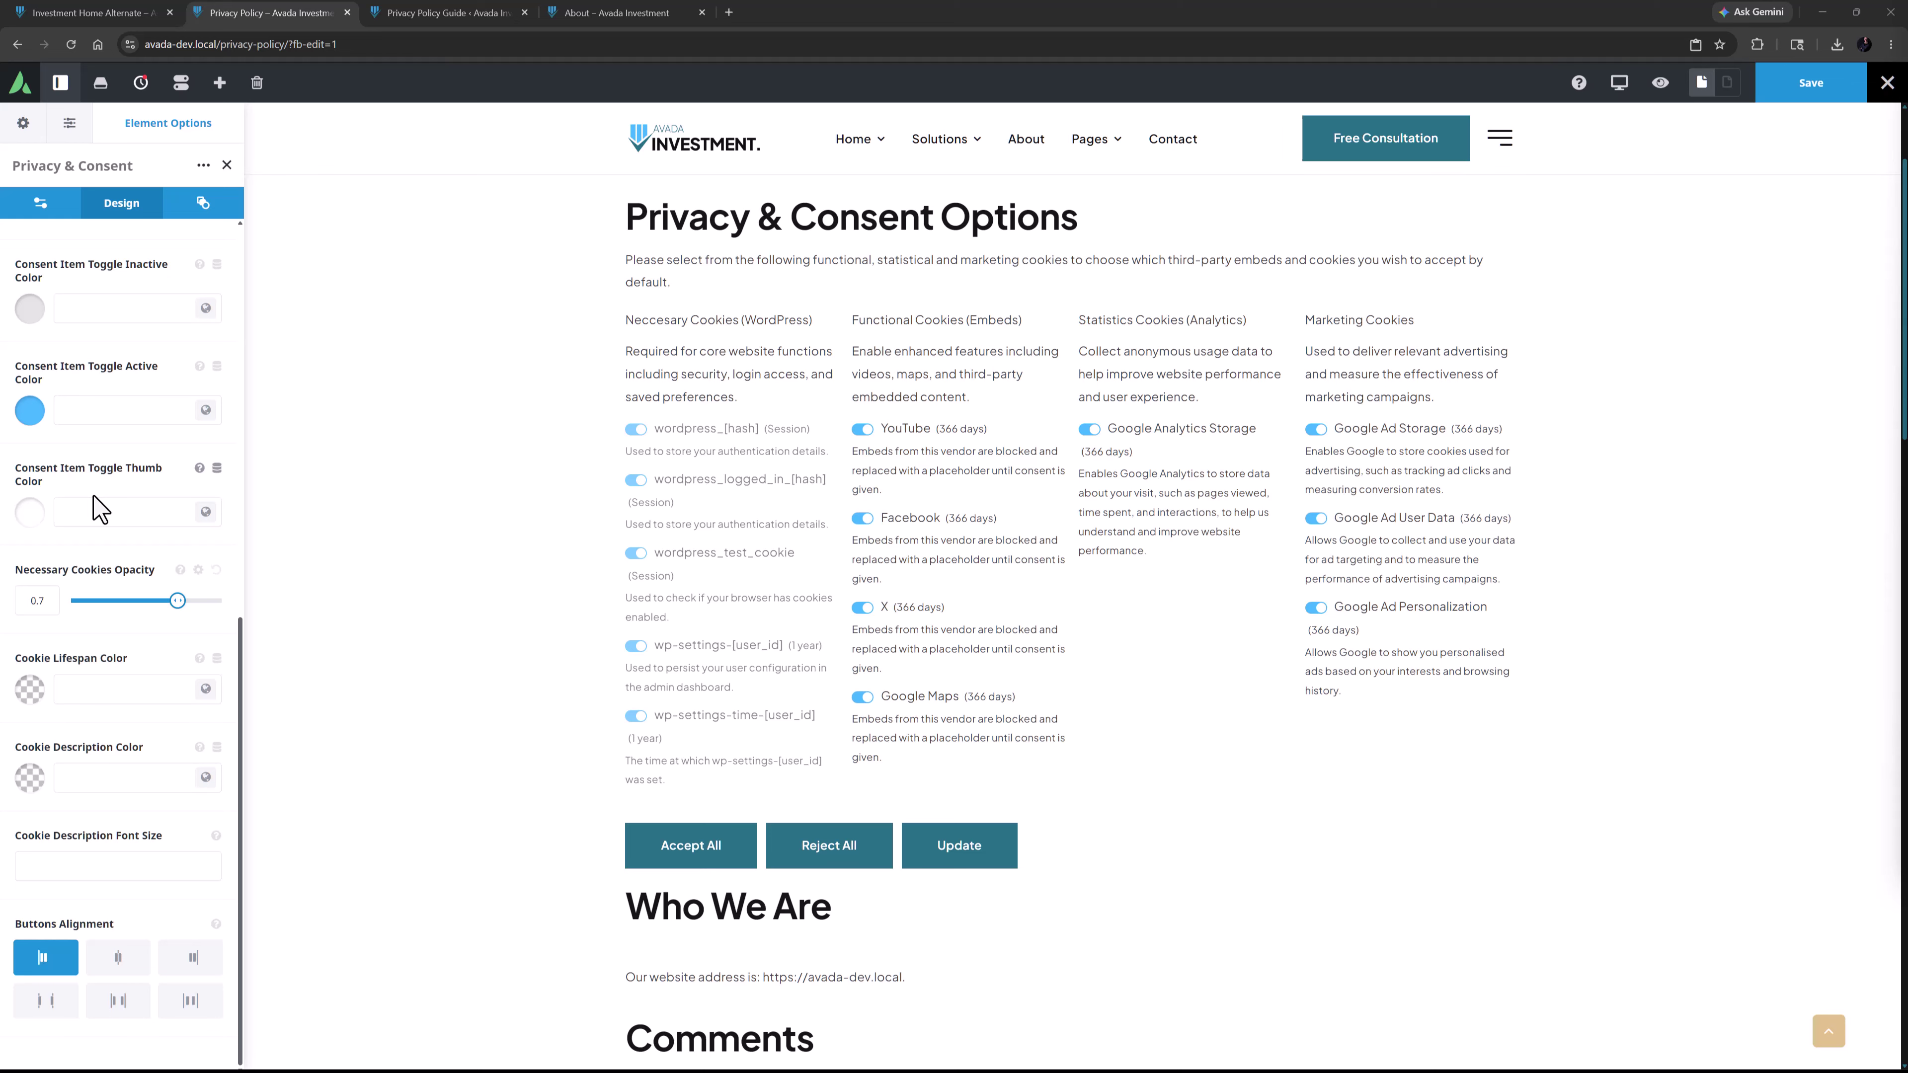
scroll(100, 510, up, 10)
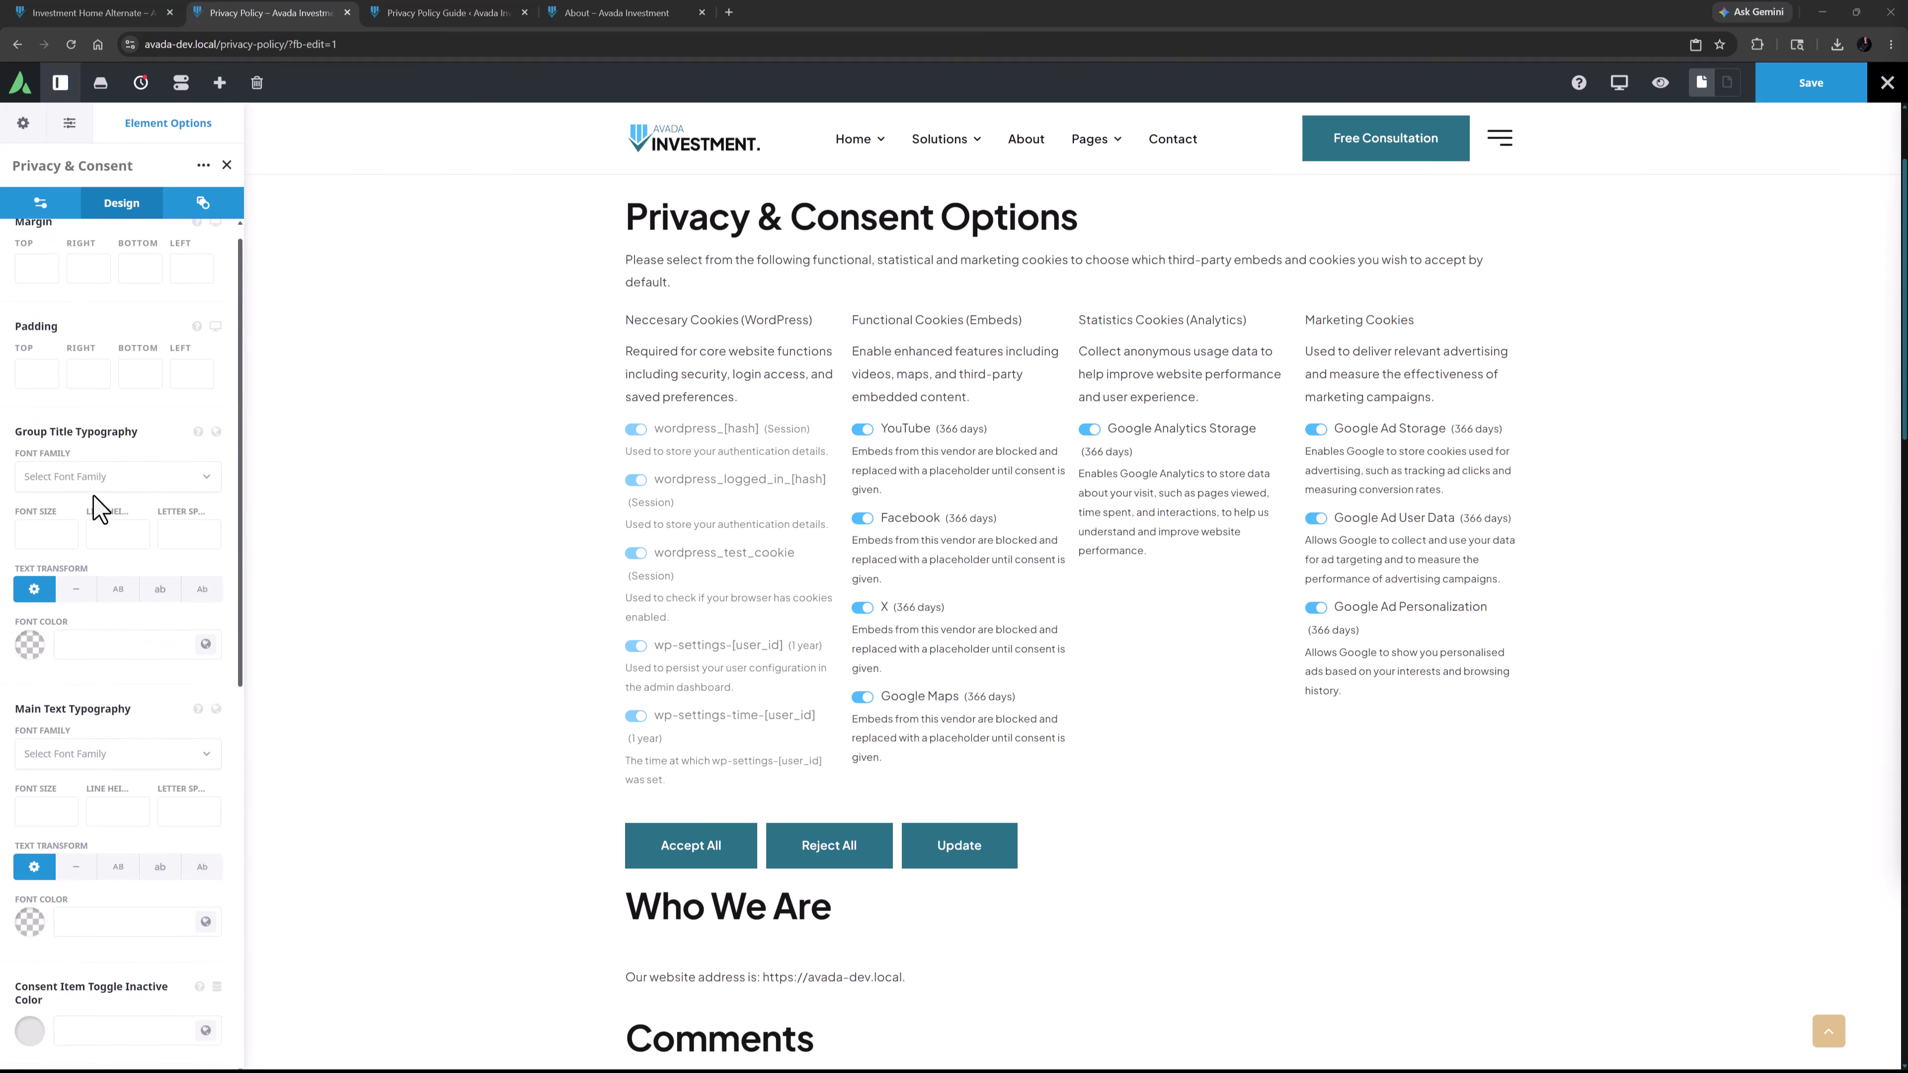
click(133, 286)
text(30px)
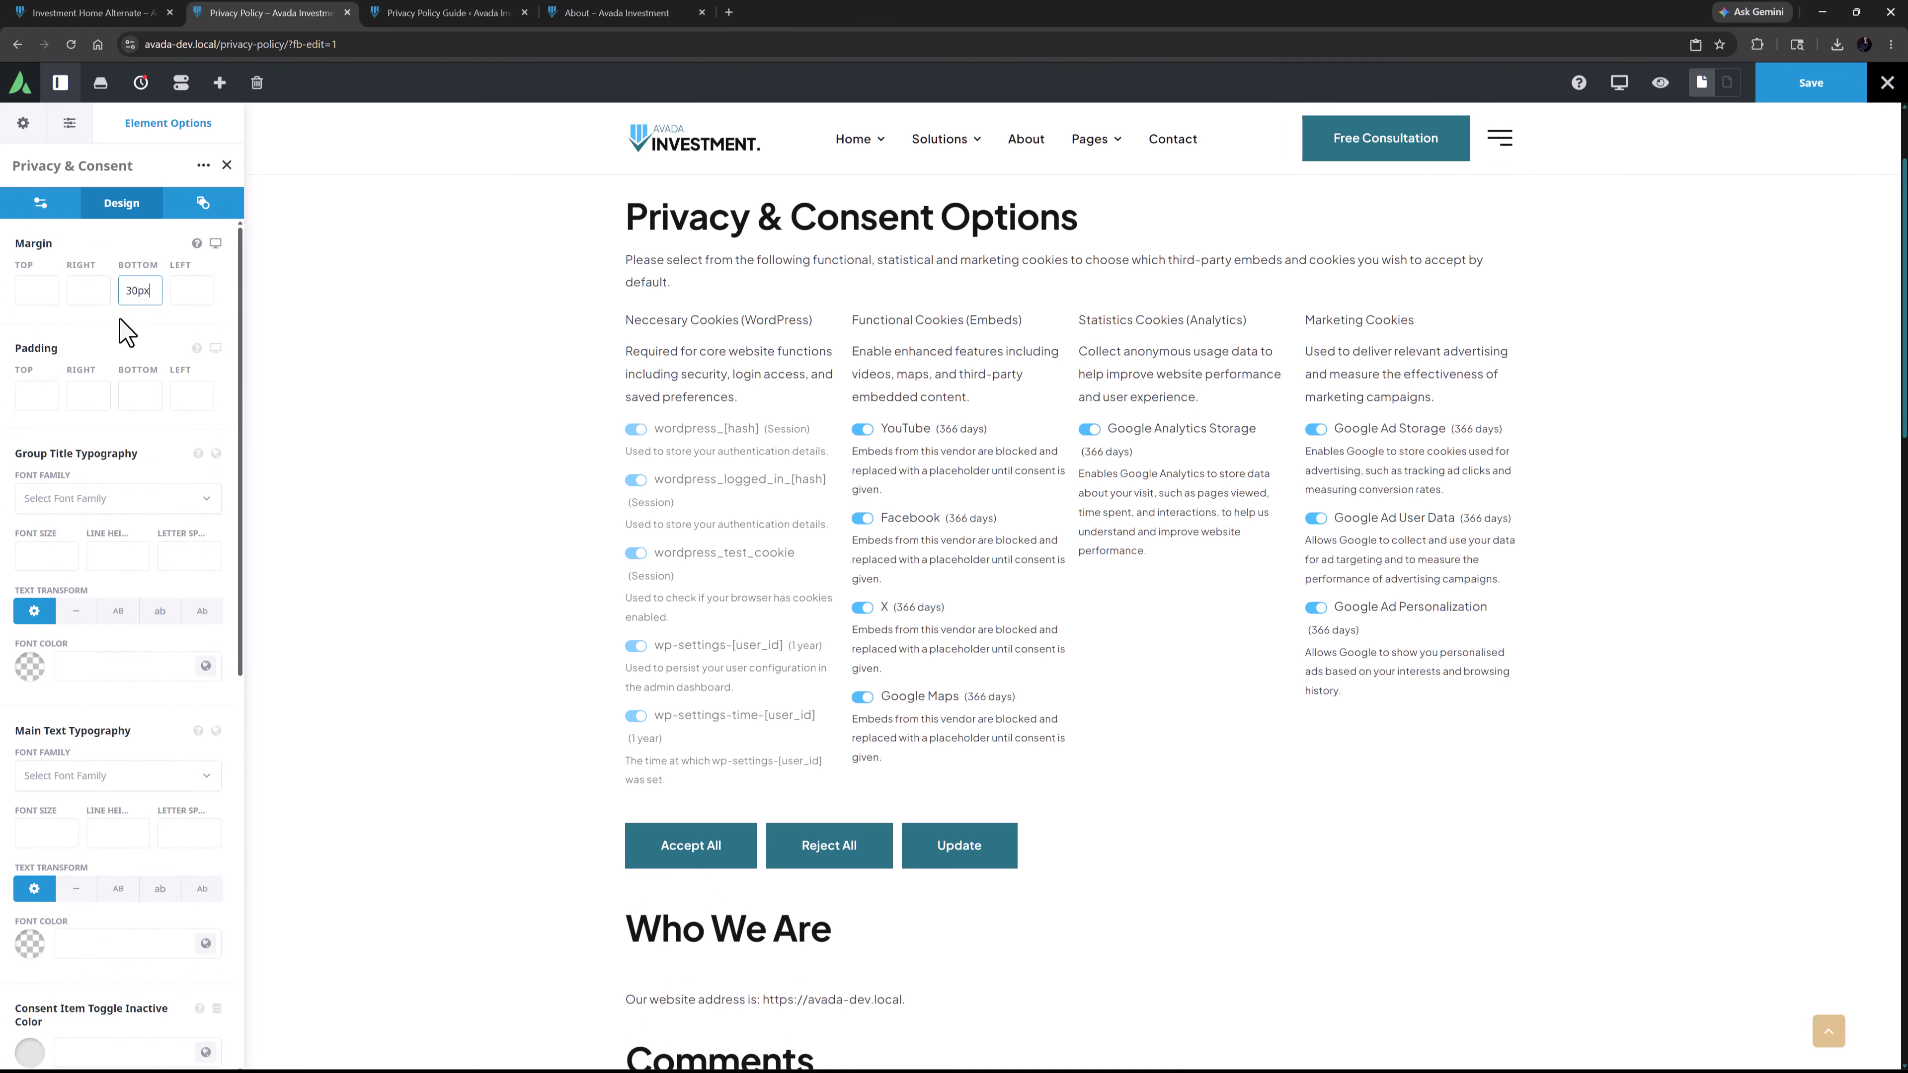
Apply the global Subheadings typography to the group titles and set their font size to 18px.
click(216, 454)
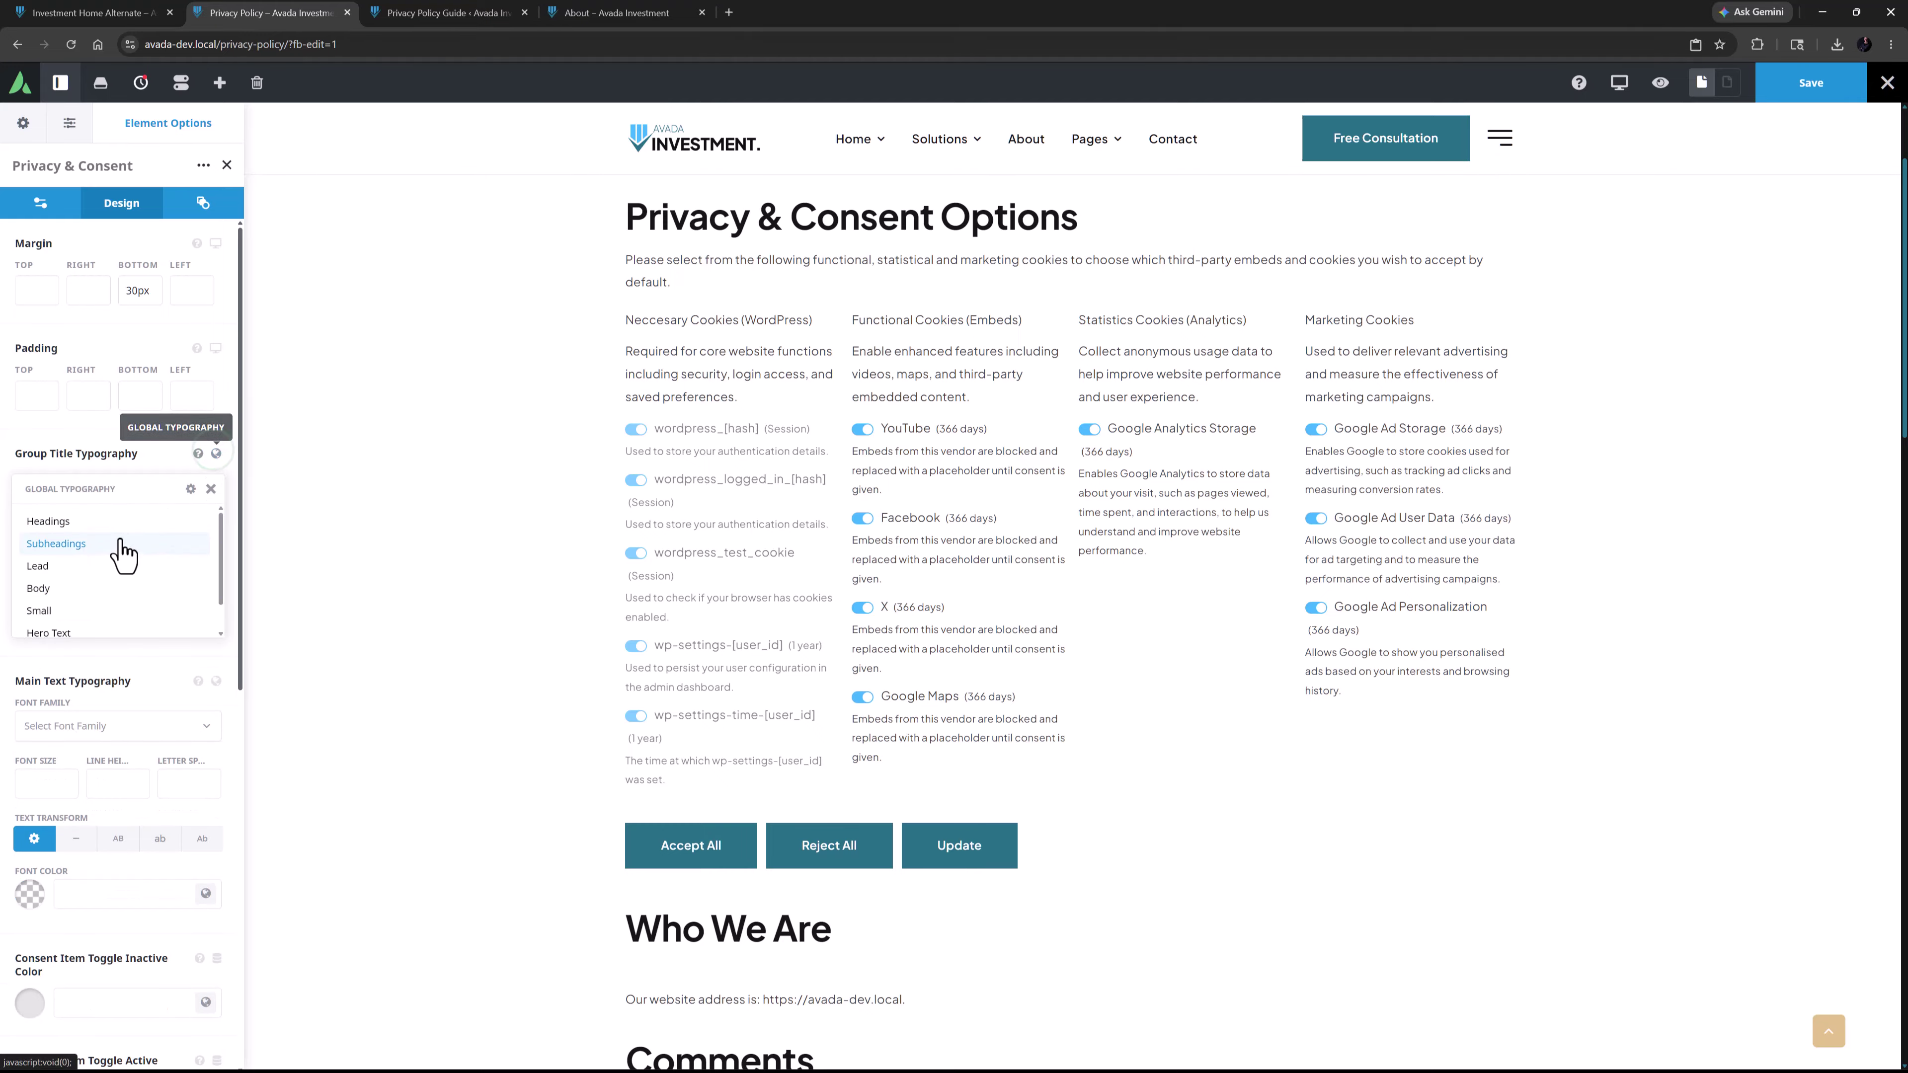
click(119, 547)
double_click(53, 556)
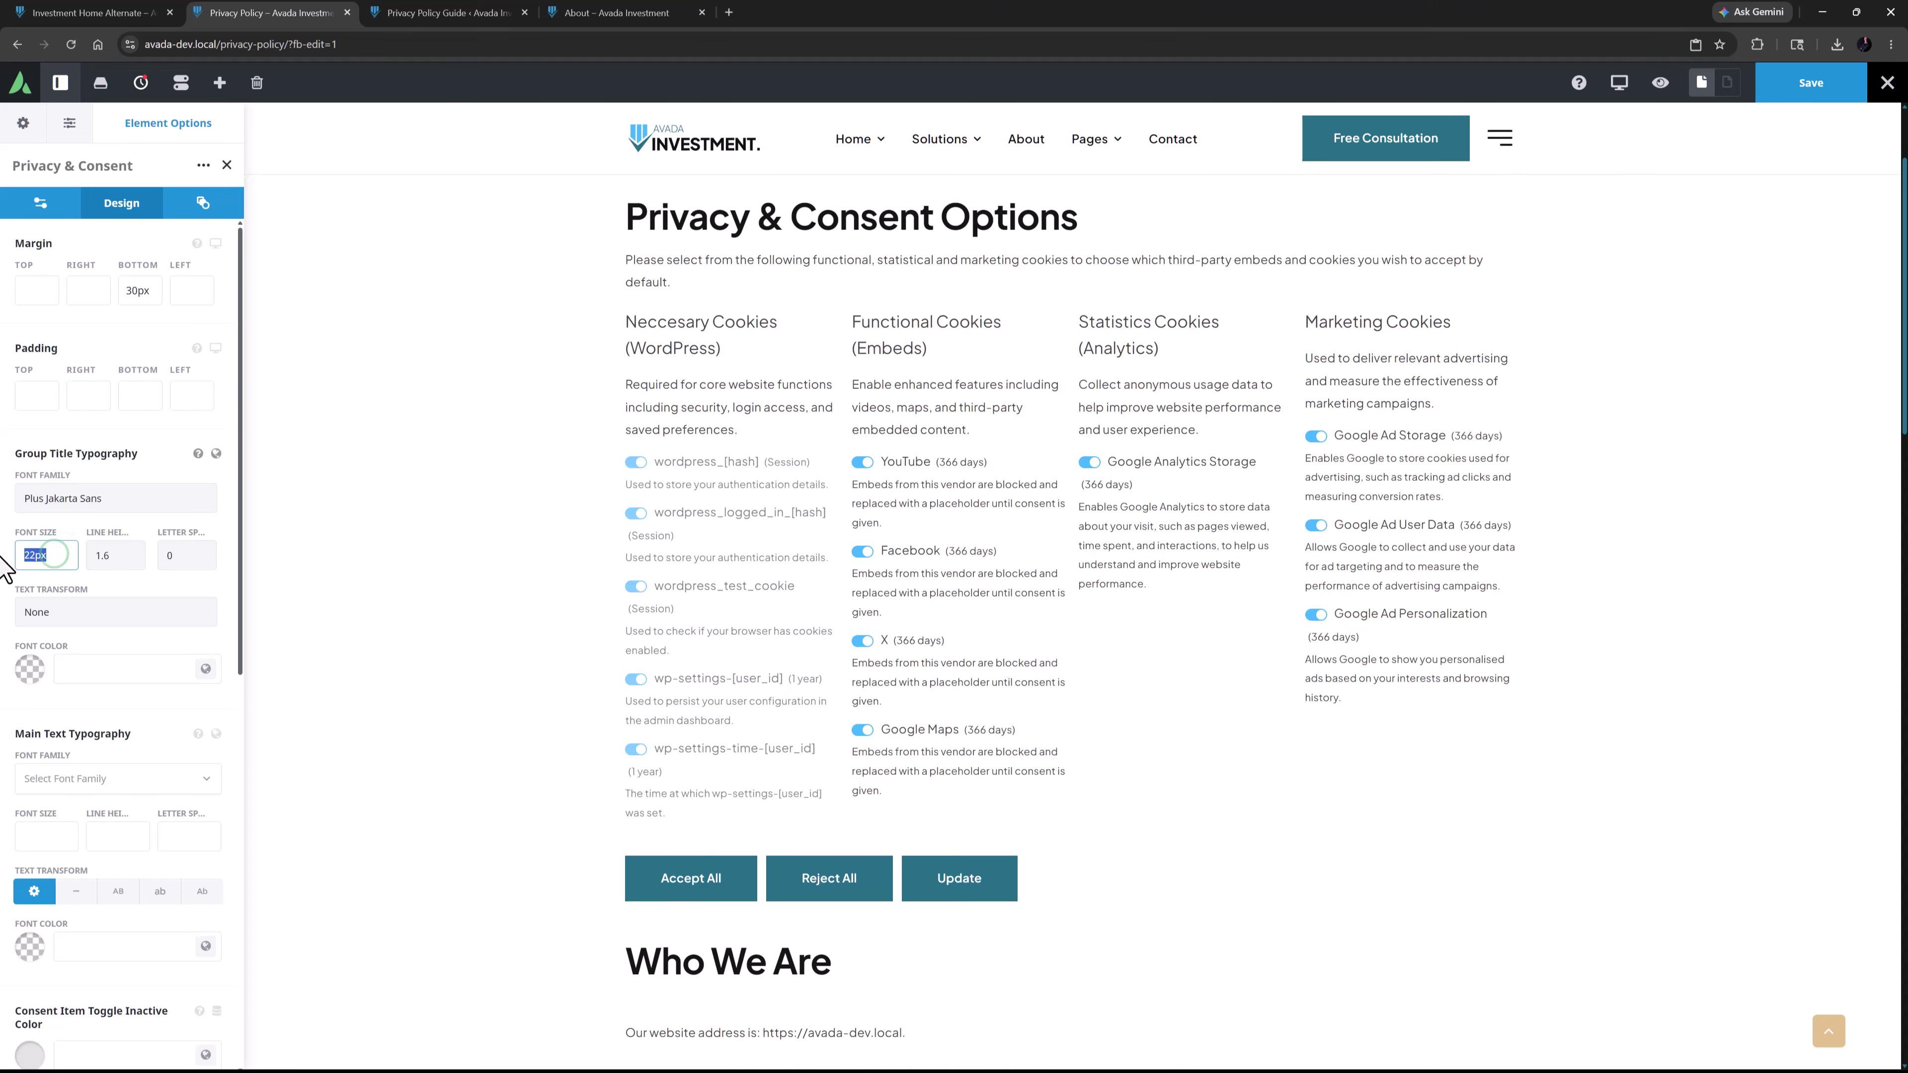
text(18px)
Set the Cookie Lifespan Color to the global light blue, Color 5.
scroll(153, 810, down, 6)
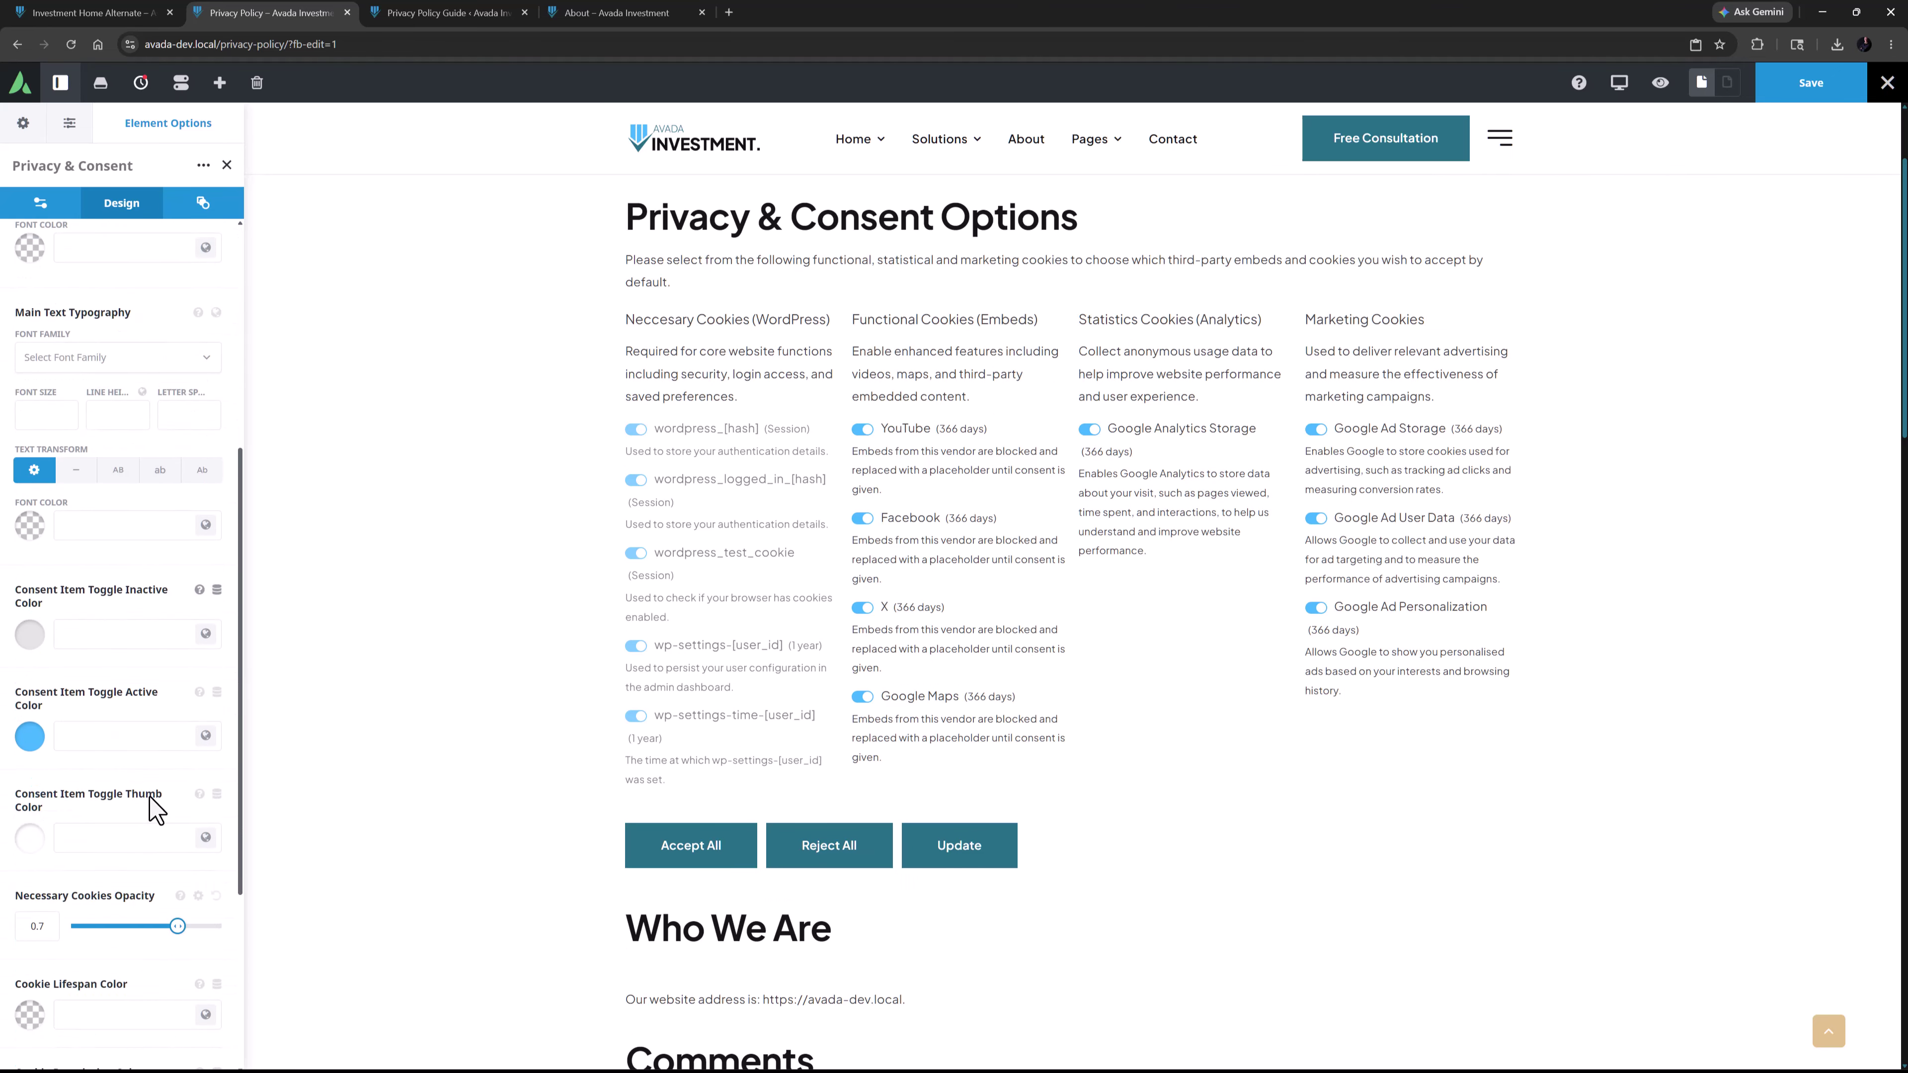
click(148, 711)
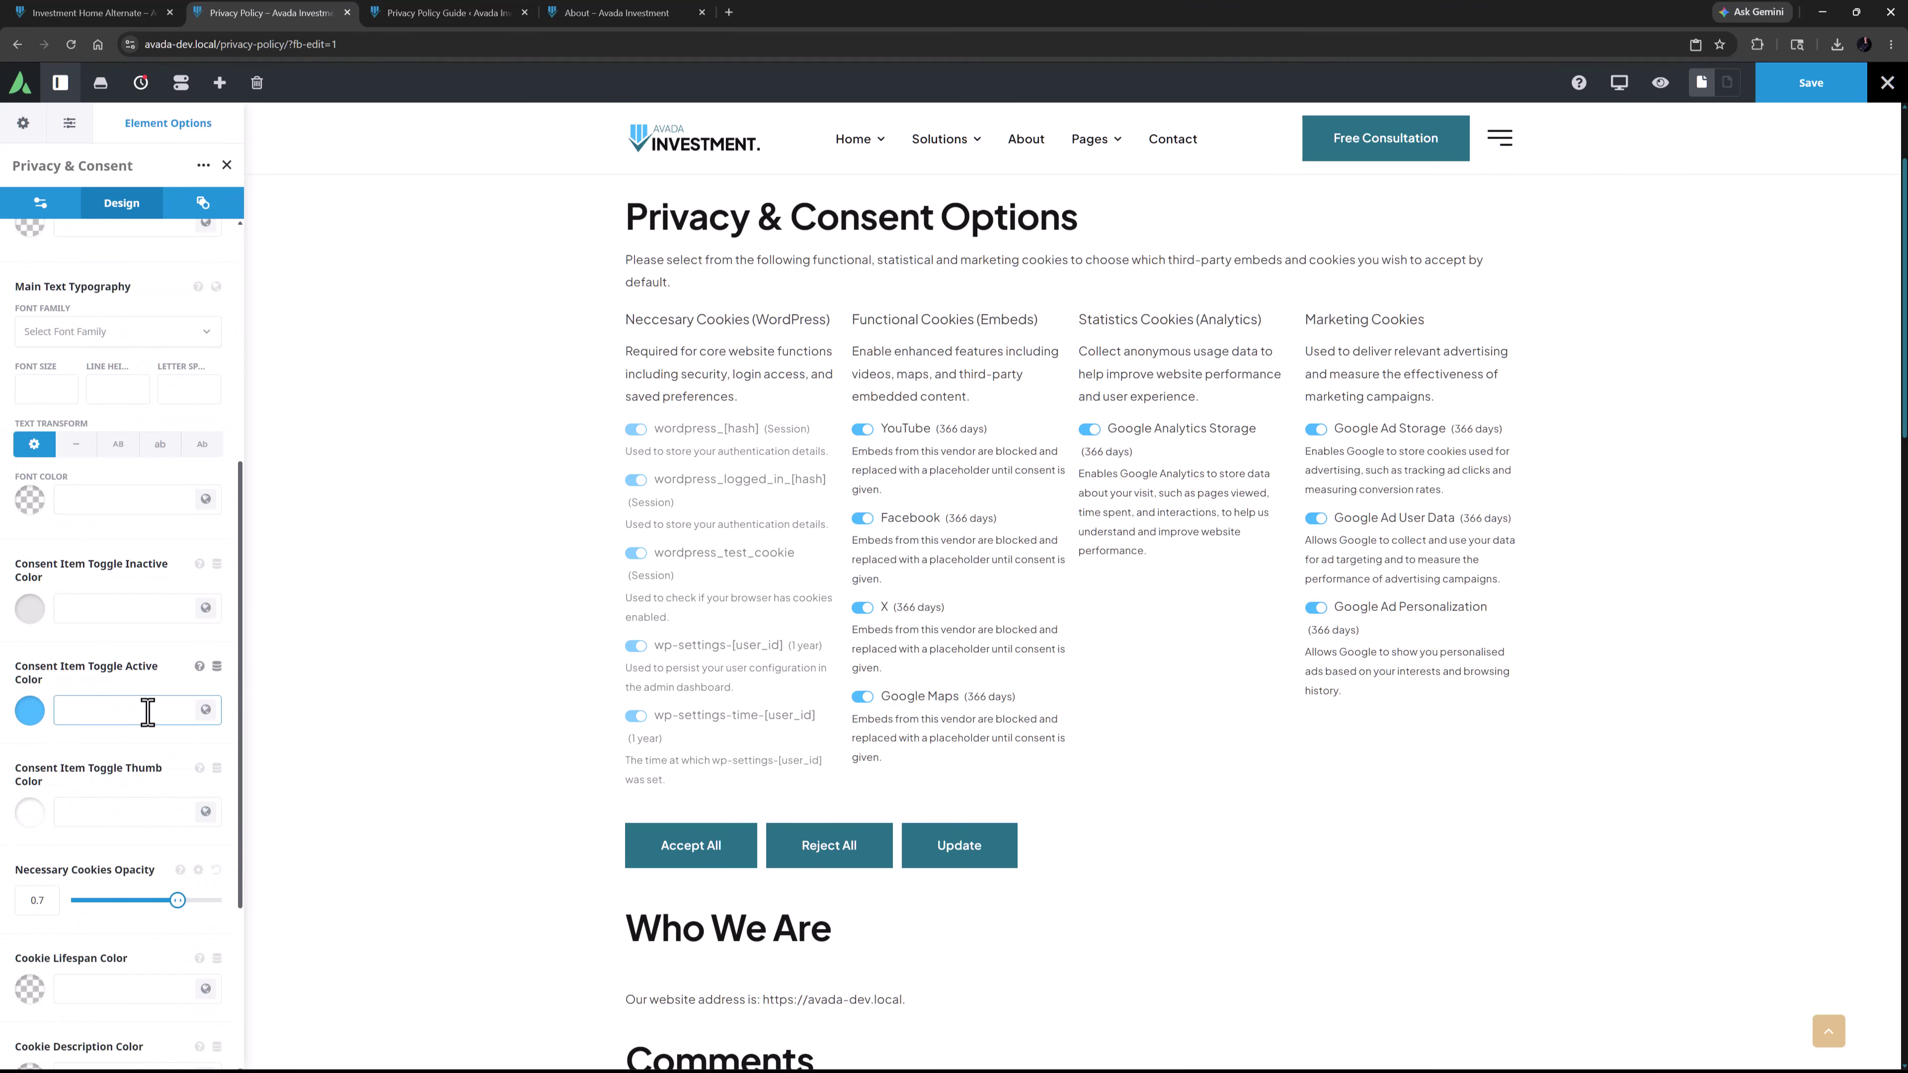
click(205, 988)
click(120, 1047)
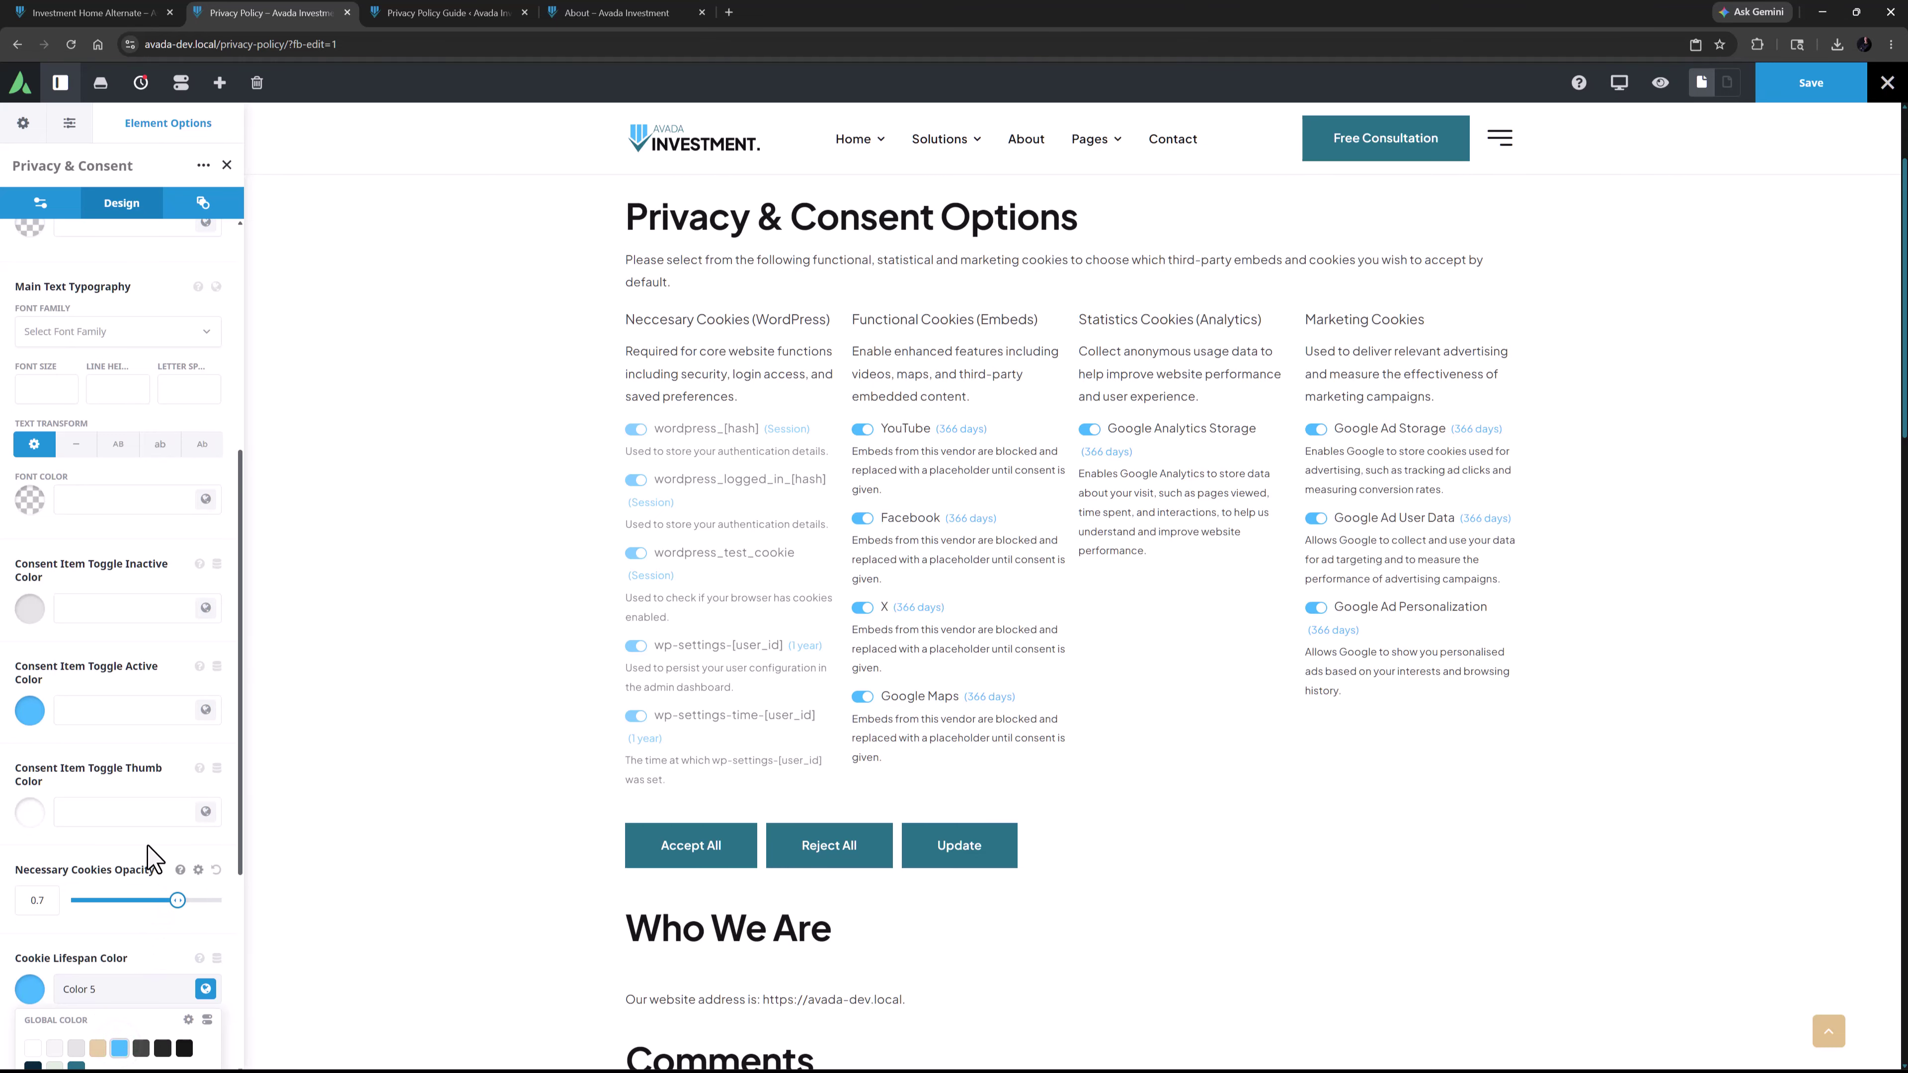
Give the element a Fade animation with direction Right and speed 0.8, and save the page.
click(202, 202)
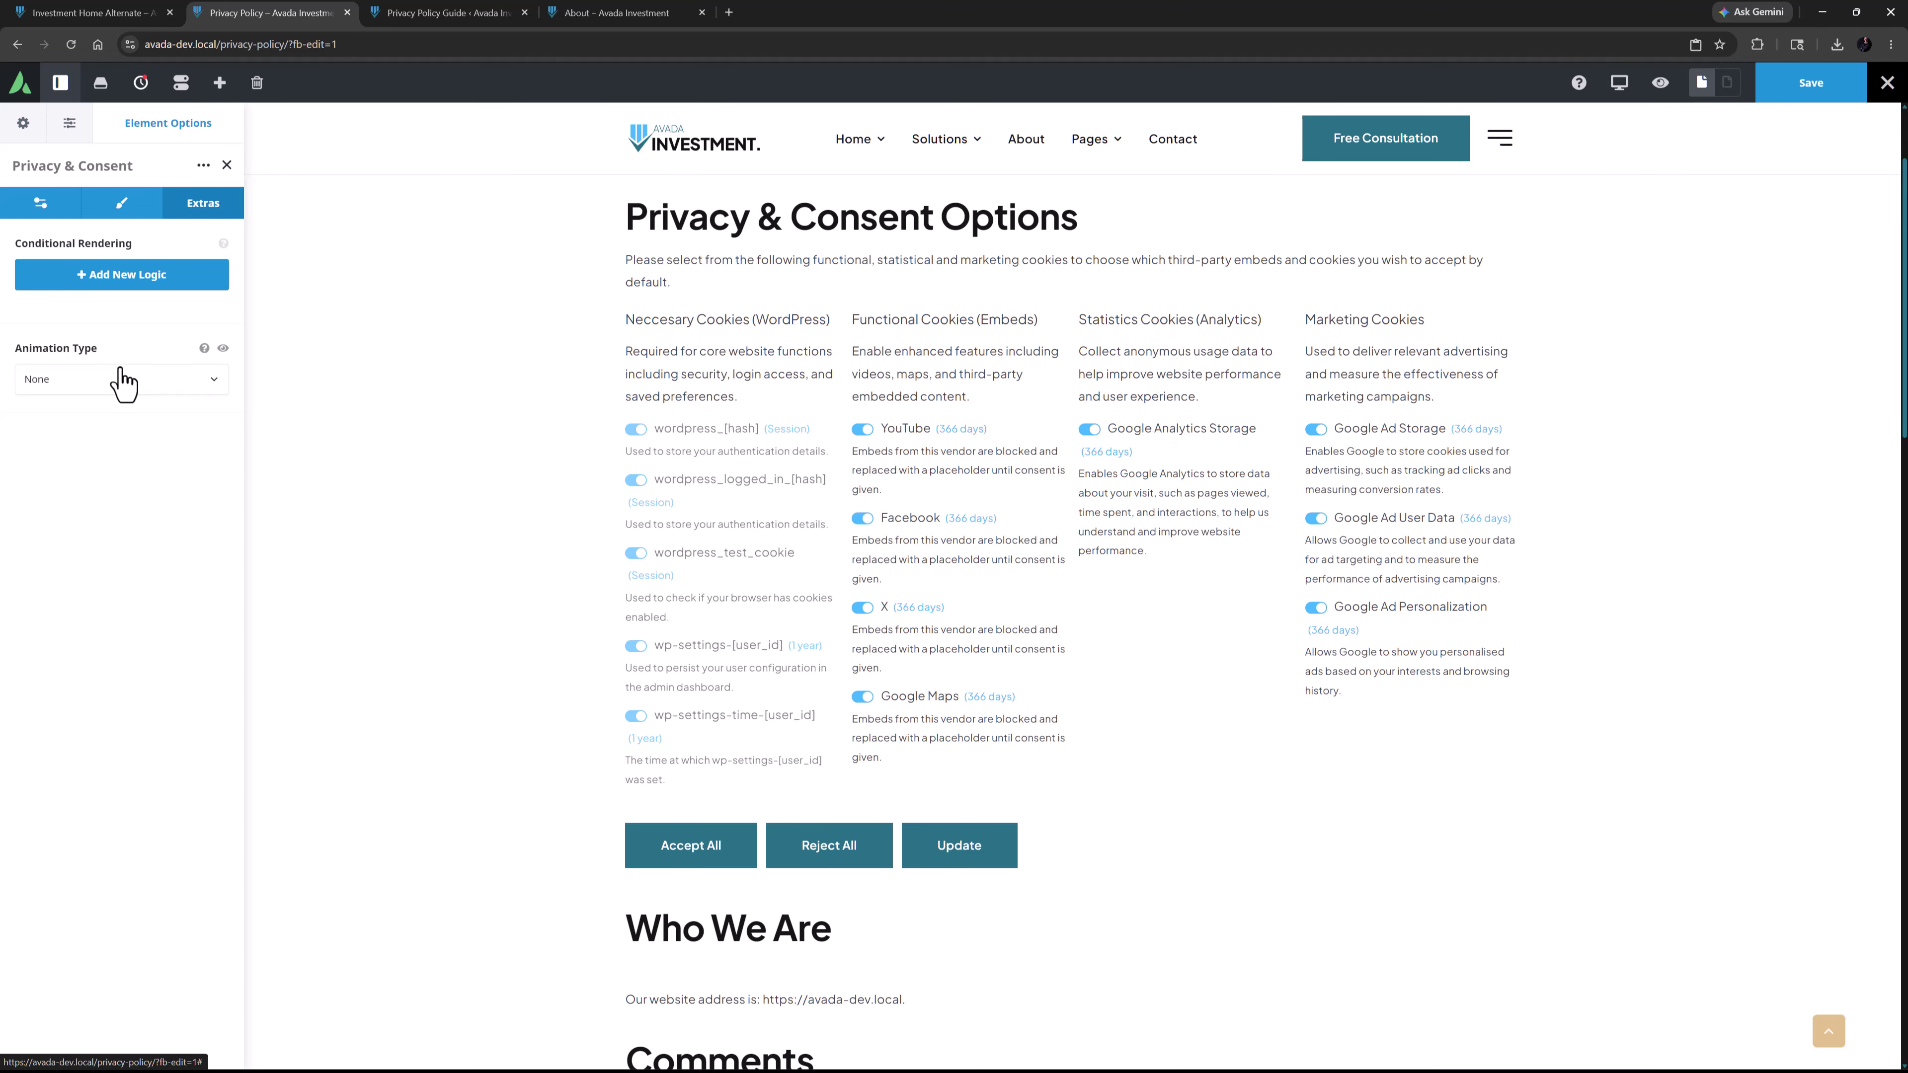
click(122, 384)
click(82, 490)
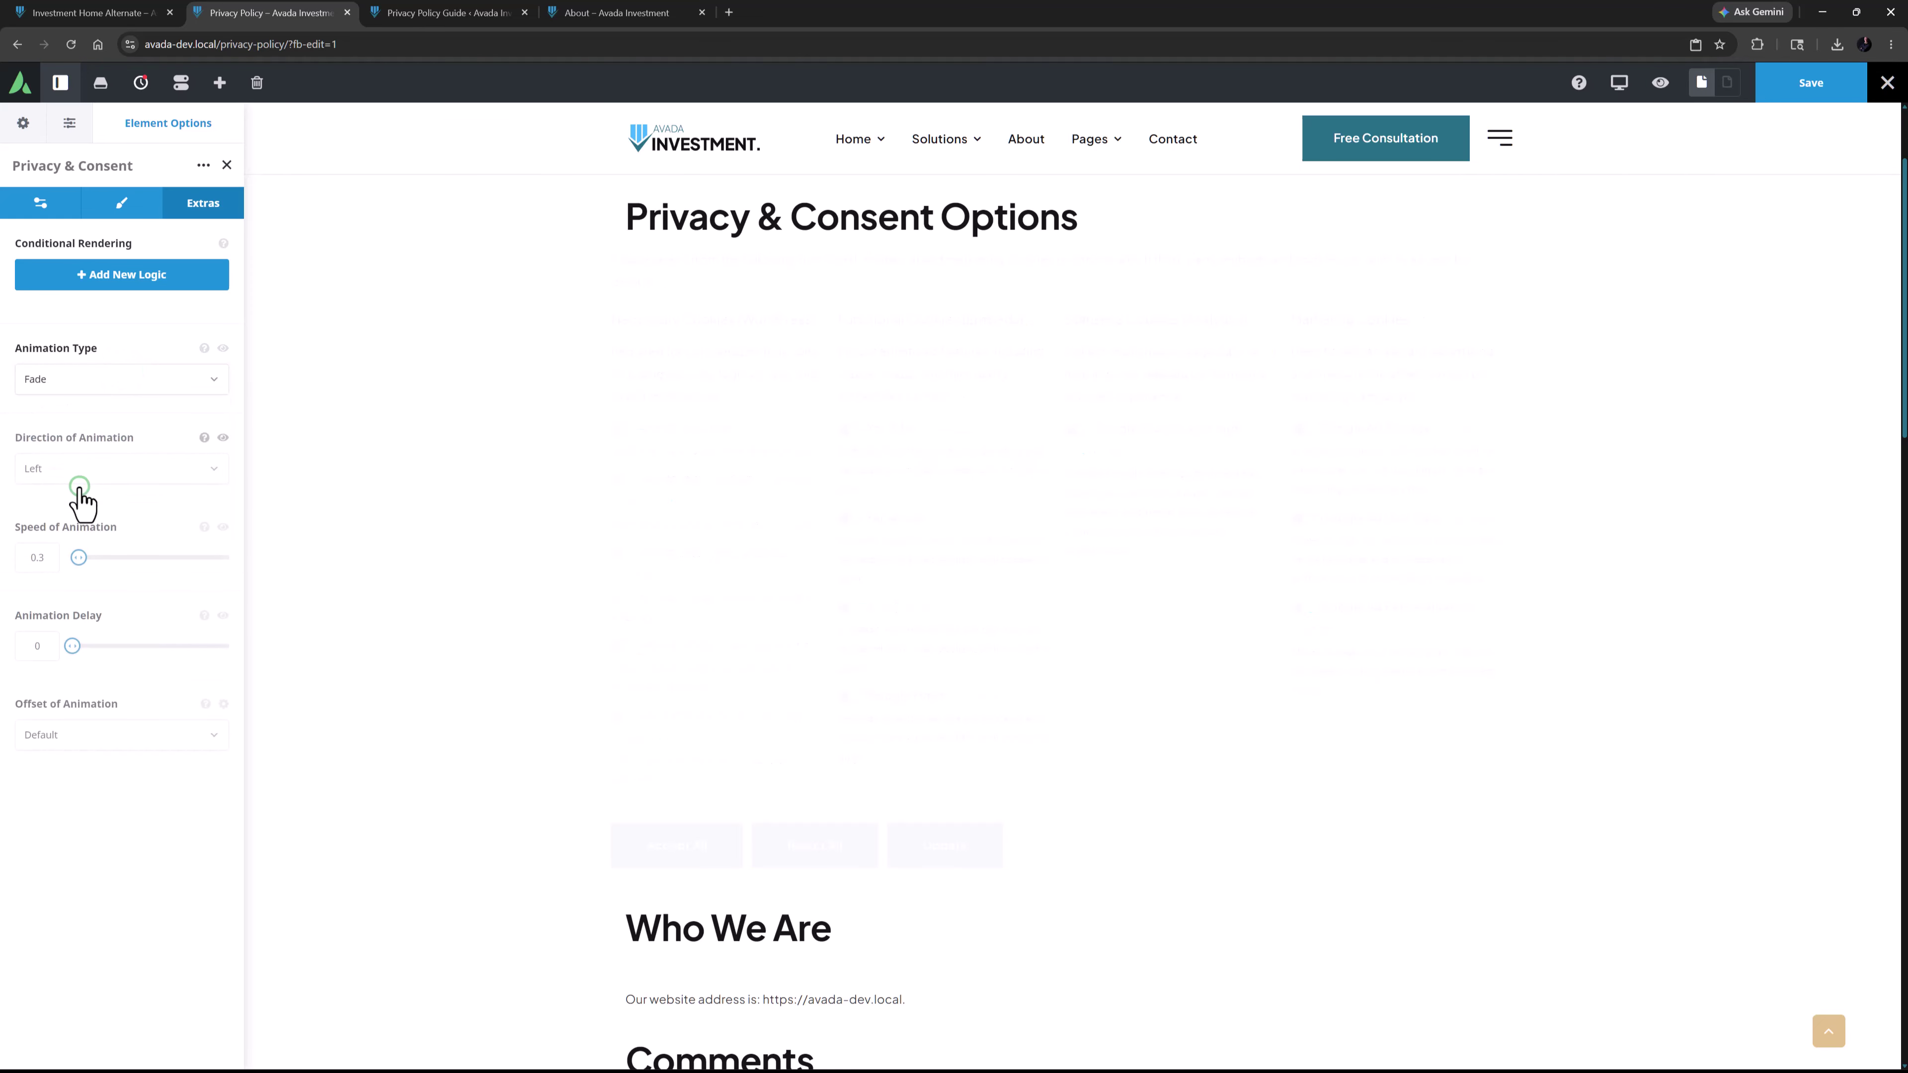
click(83, 472)
click(64, 523)
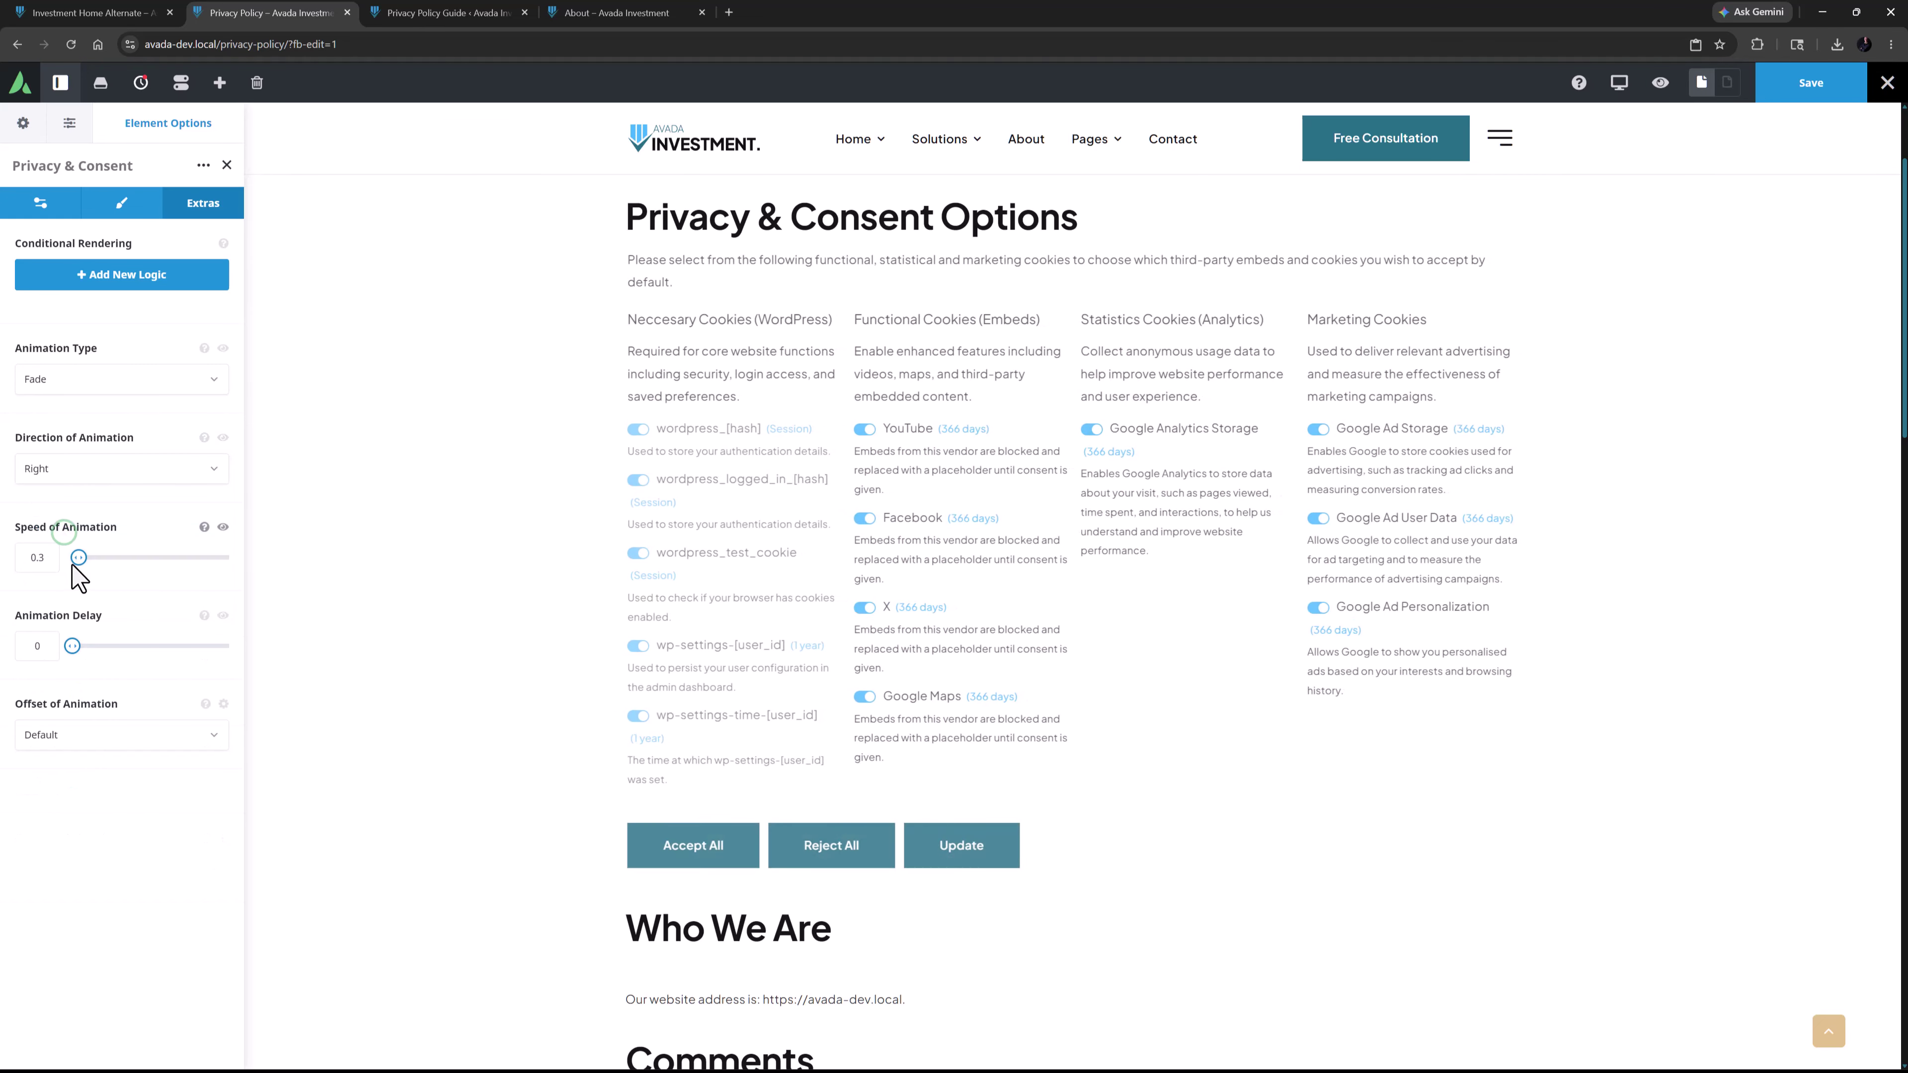
drag(51, 555, 3, 556)
text(0.8)
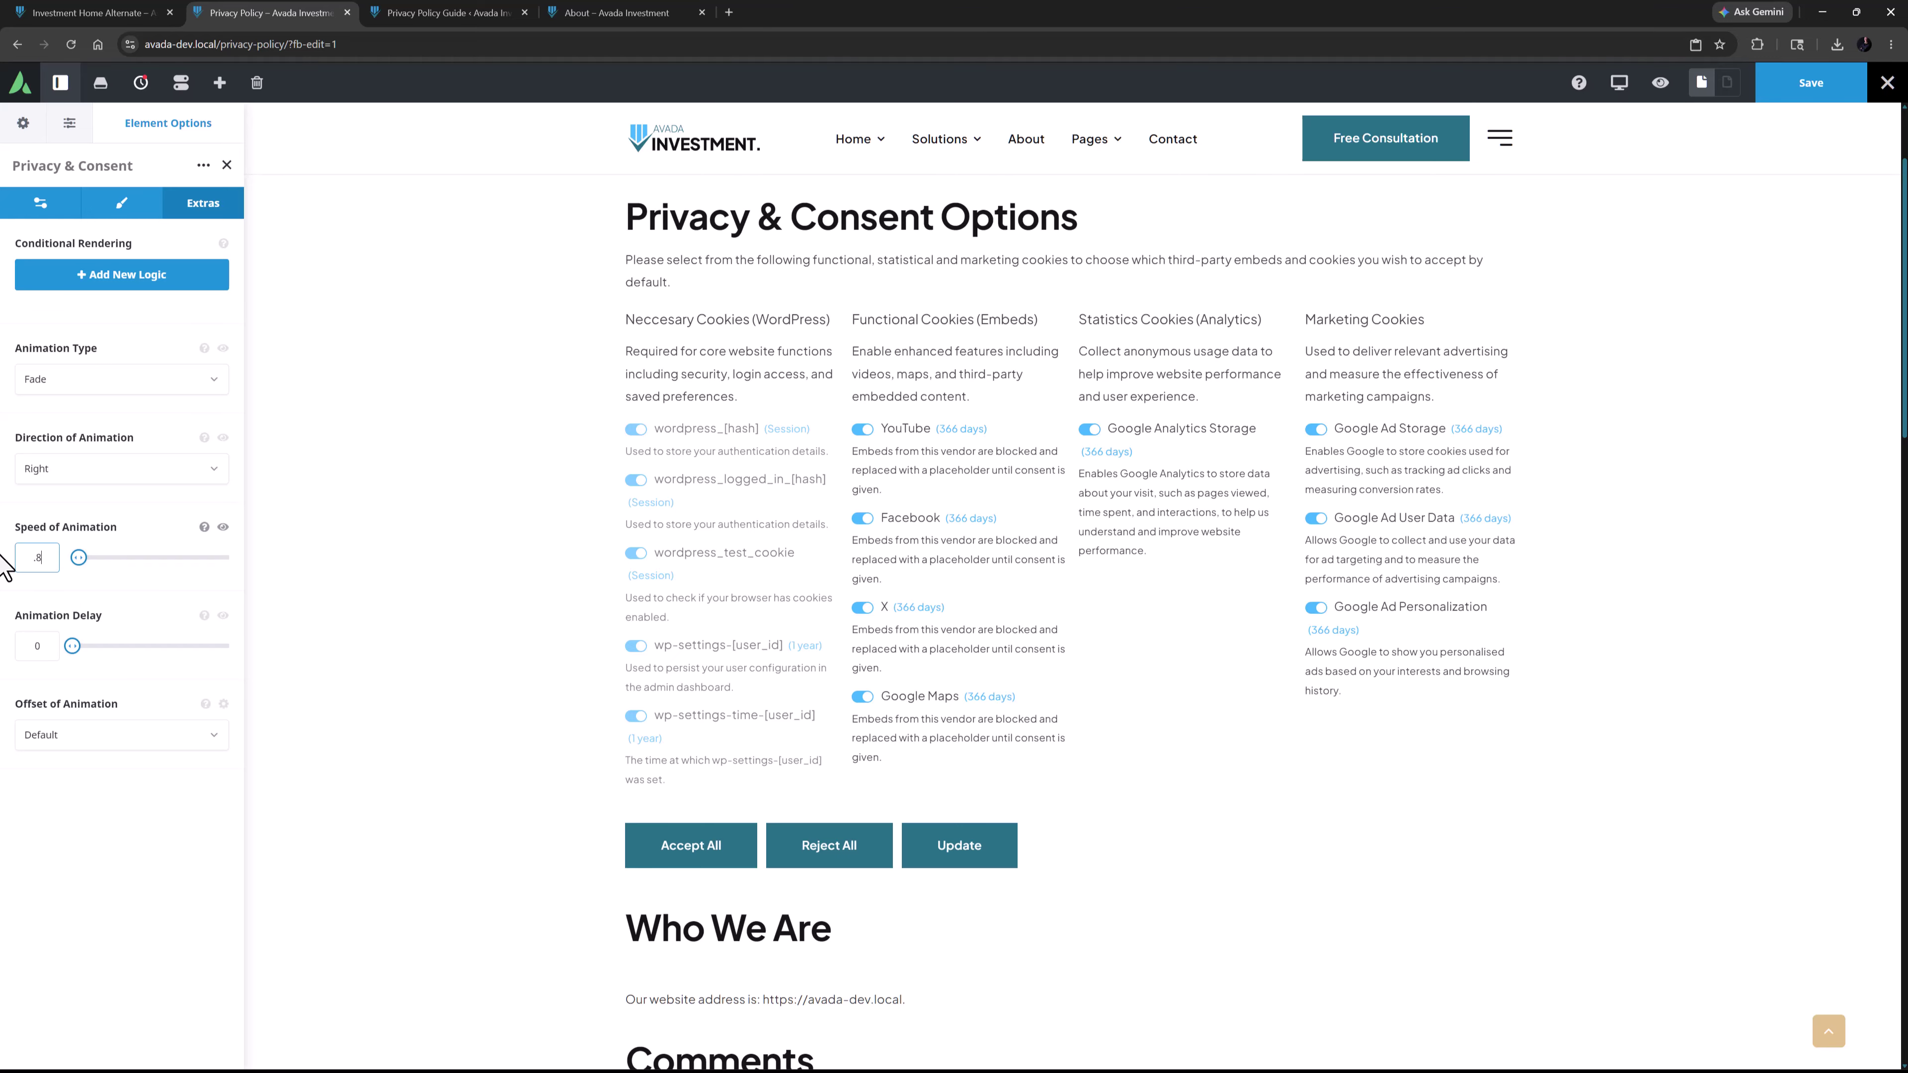
click(1767, 88)
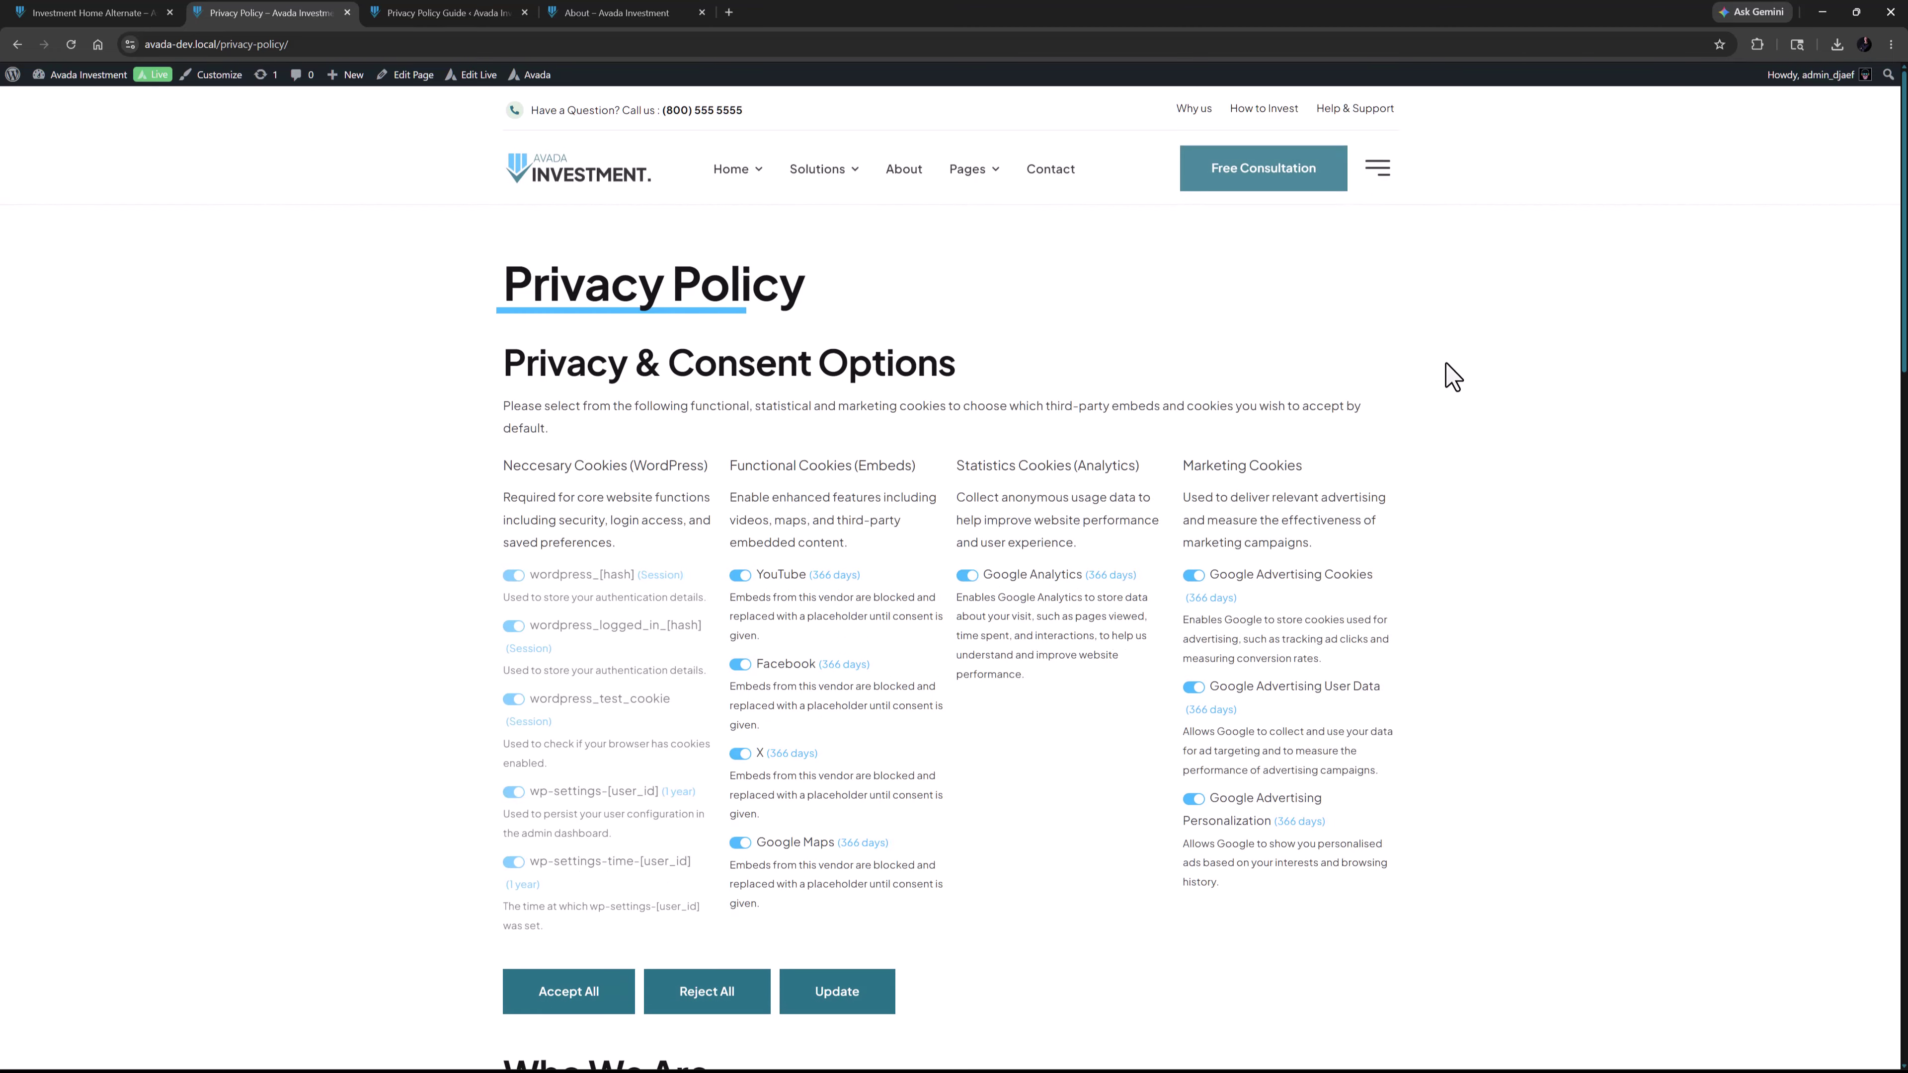
Turn off the YouTube consent on the published Privacy Policy page and update the preferences.
scroll(1452, 375, down, 2)
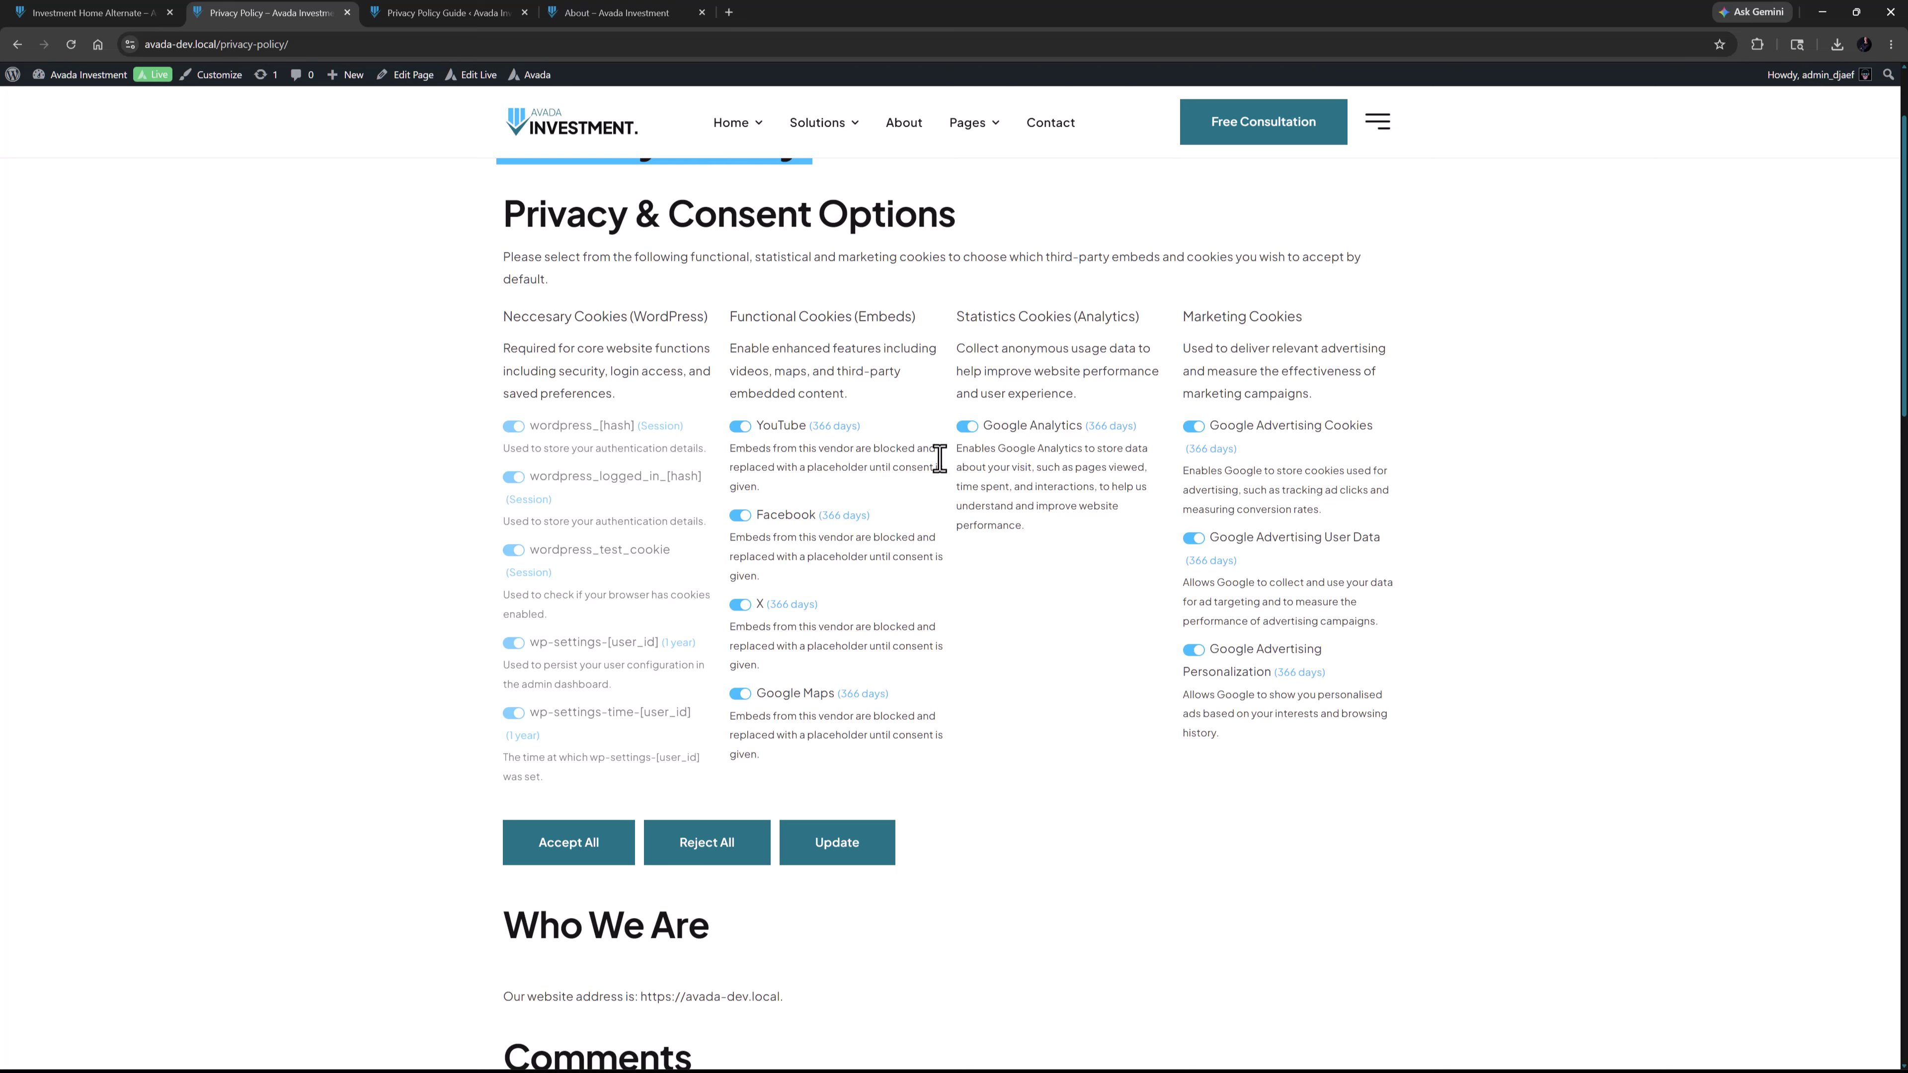
click(739, 428)
click(816, 843)
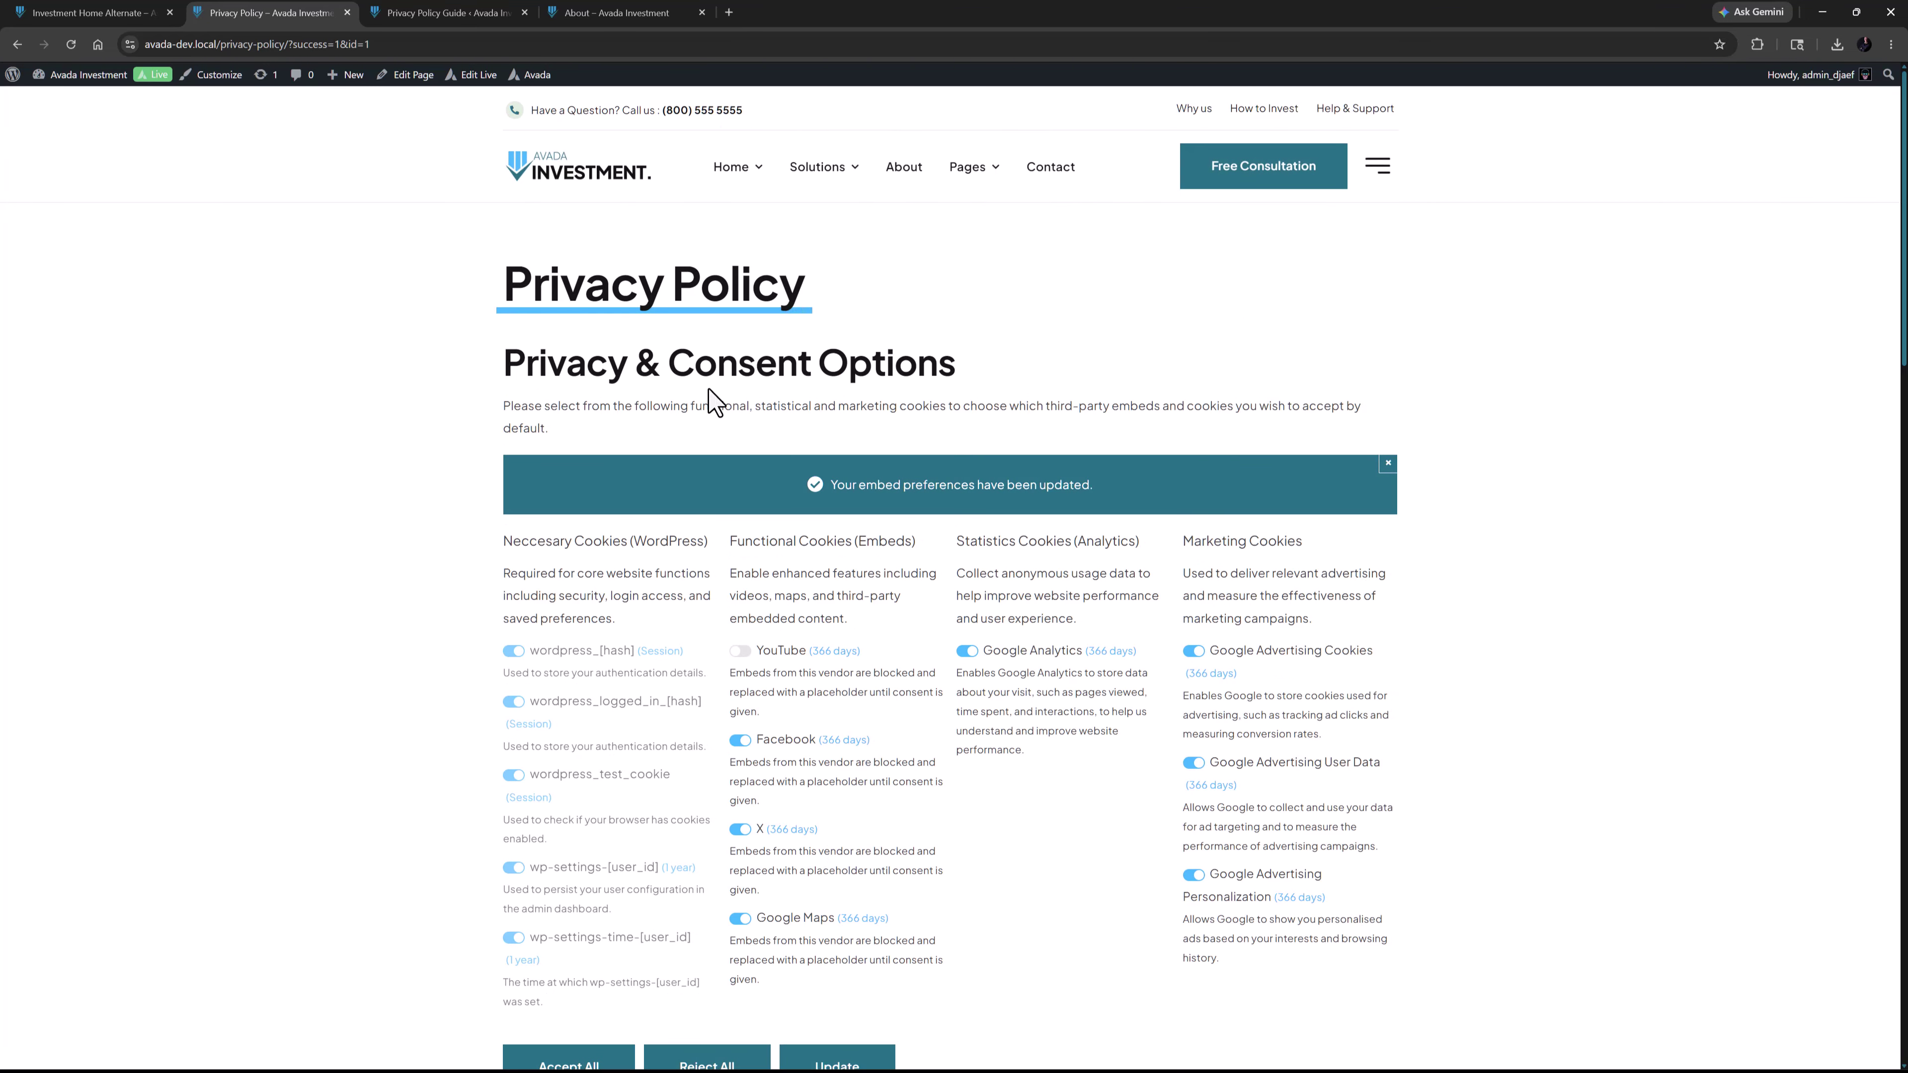
Check the YouTube embed under the AGM keynote heading on the About page, and return to the Privacy Policy consent options.
click(608, 13)
scroll(788, 556, down, 6)
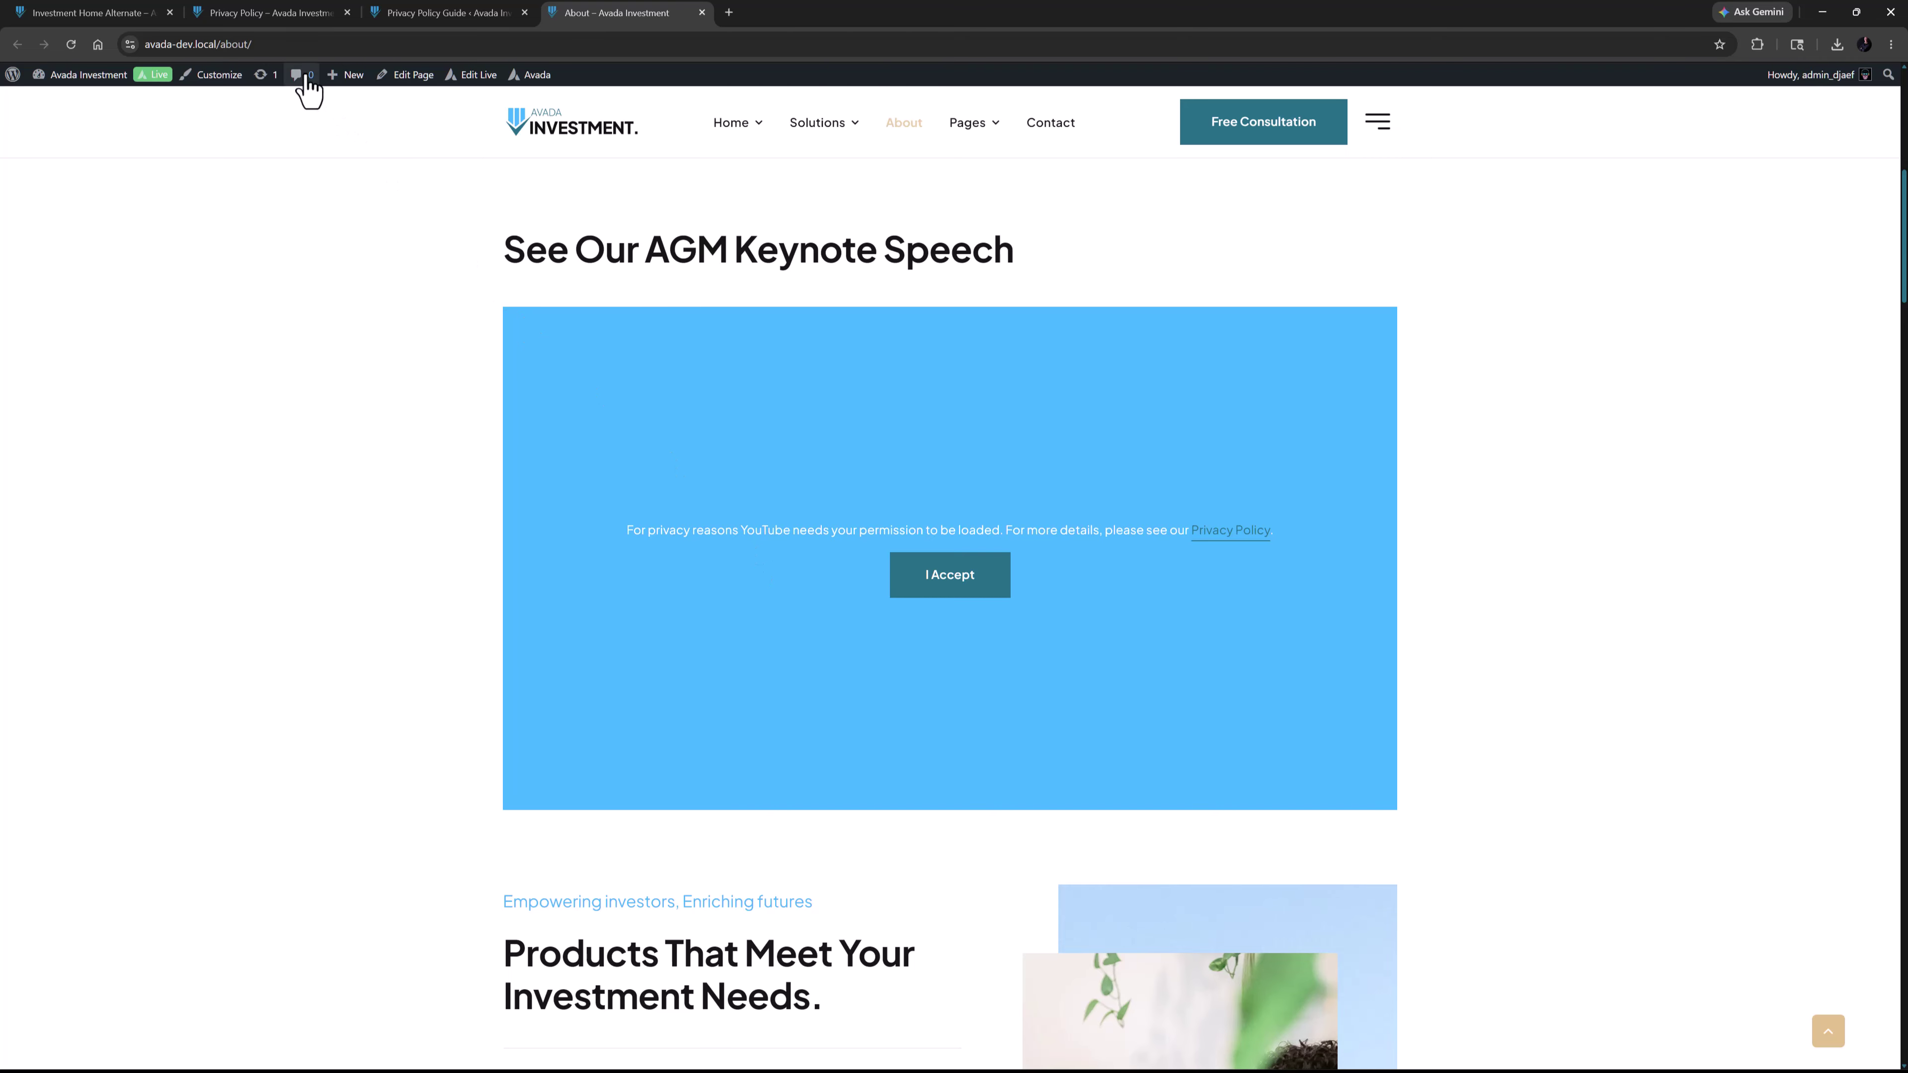
click(263, 14)
scroll(341, 533, down, 3)
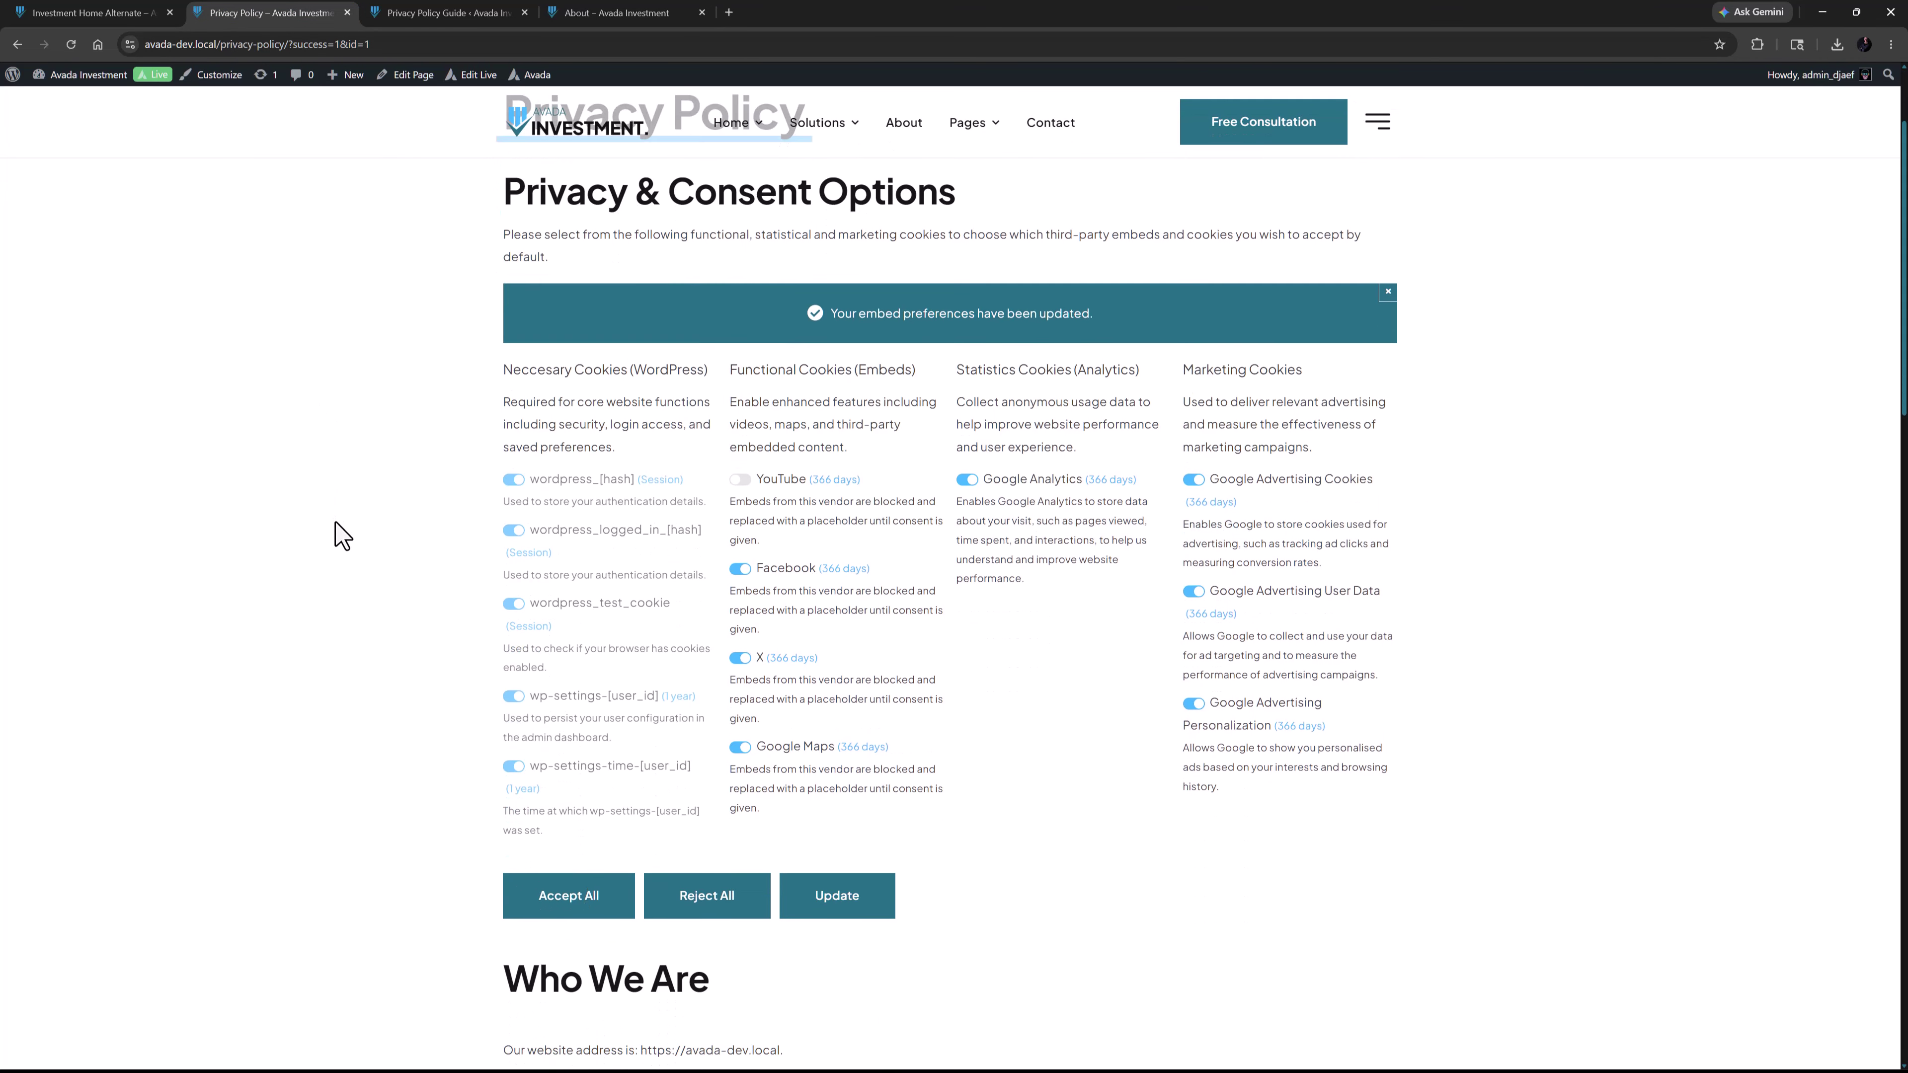